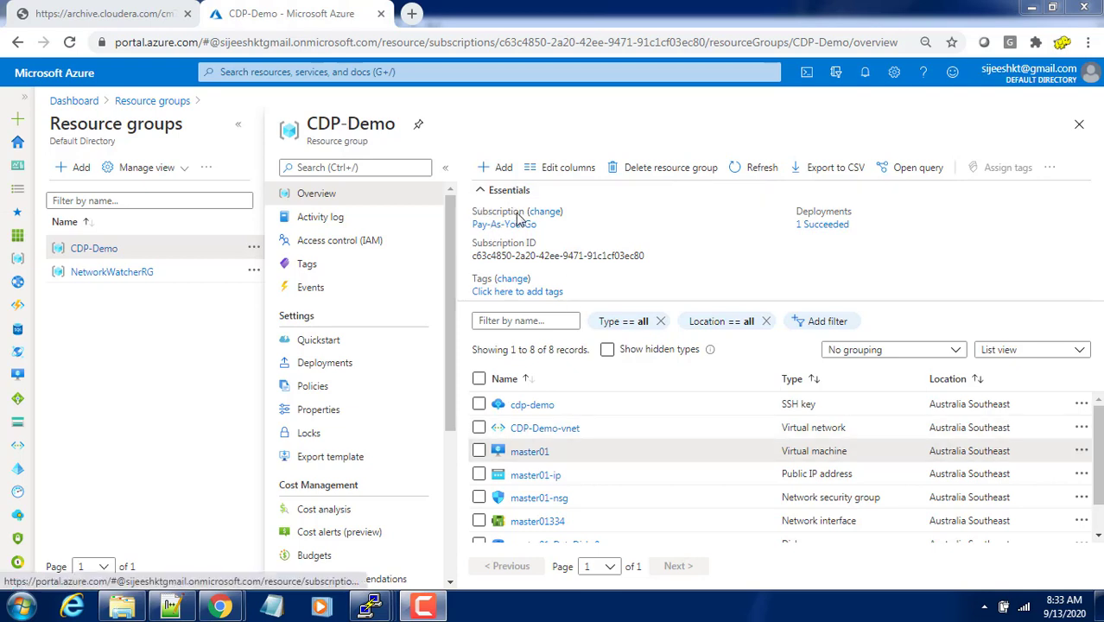
# Start adding a resource to the CDP-Demo resource group and search the Marketplace's Compute category for "Openlogic"
pyautogui.click(495, 168)
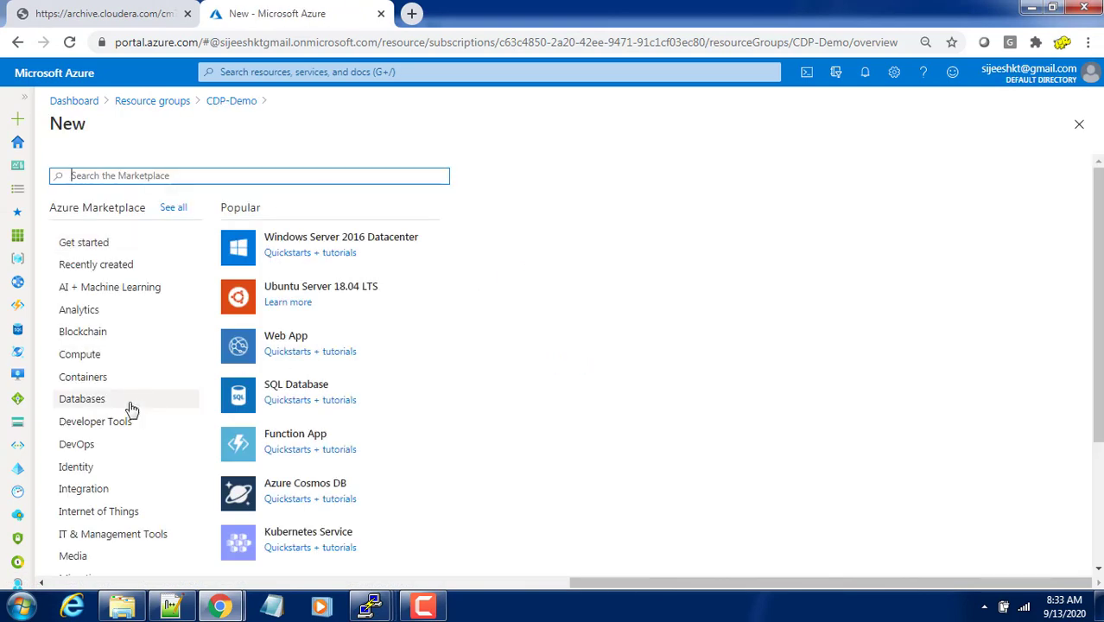
pyautogui.click(80, 357)
pyautogui.click(100, 177)
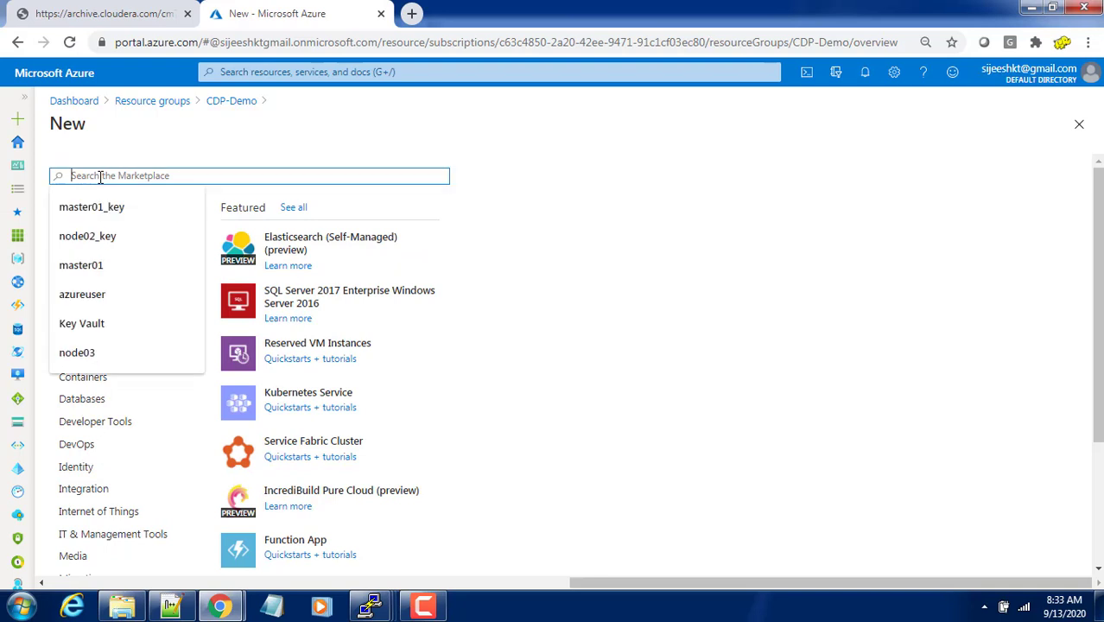
pyautogui.write('OpenL')
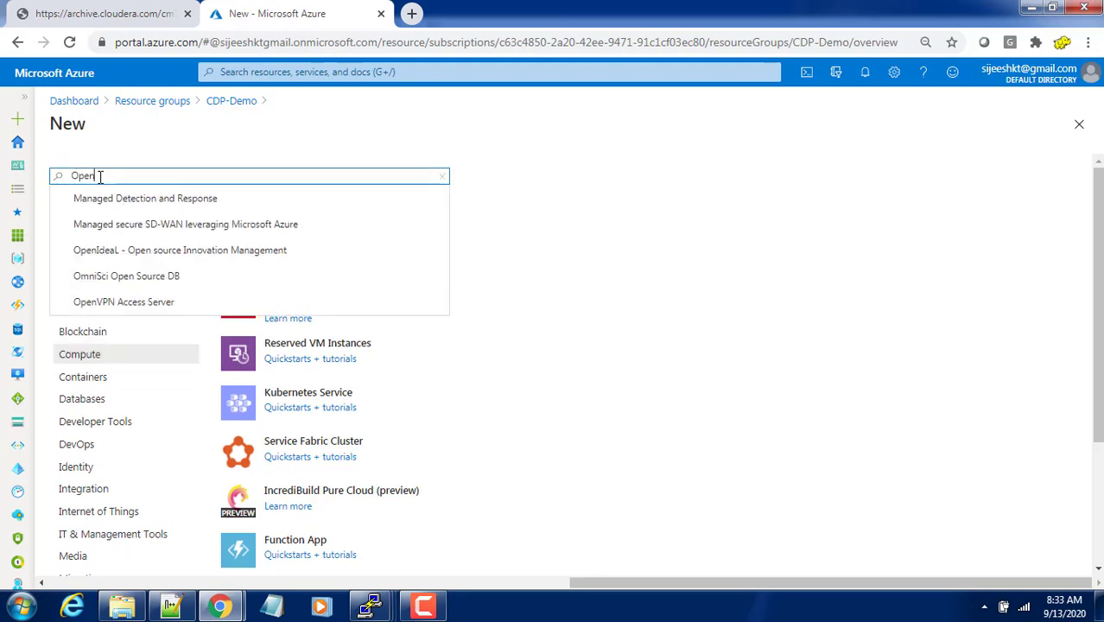
pyautogui.write('ogic')
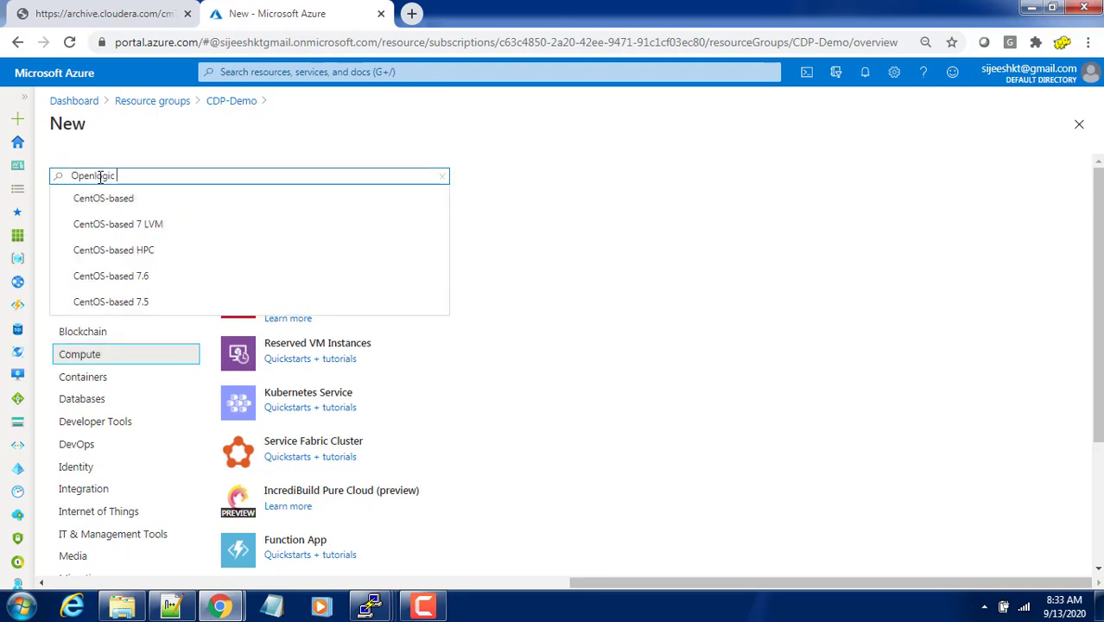
# Choose the CentOS-based 7.6 offering from the suggestions and start creating a virtual machine from it
pyautogui.press('Down')
pyautogui.press('Down')
pyautogui.press('Down')
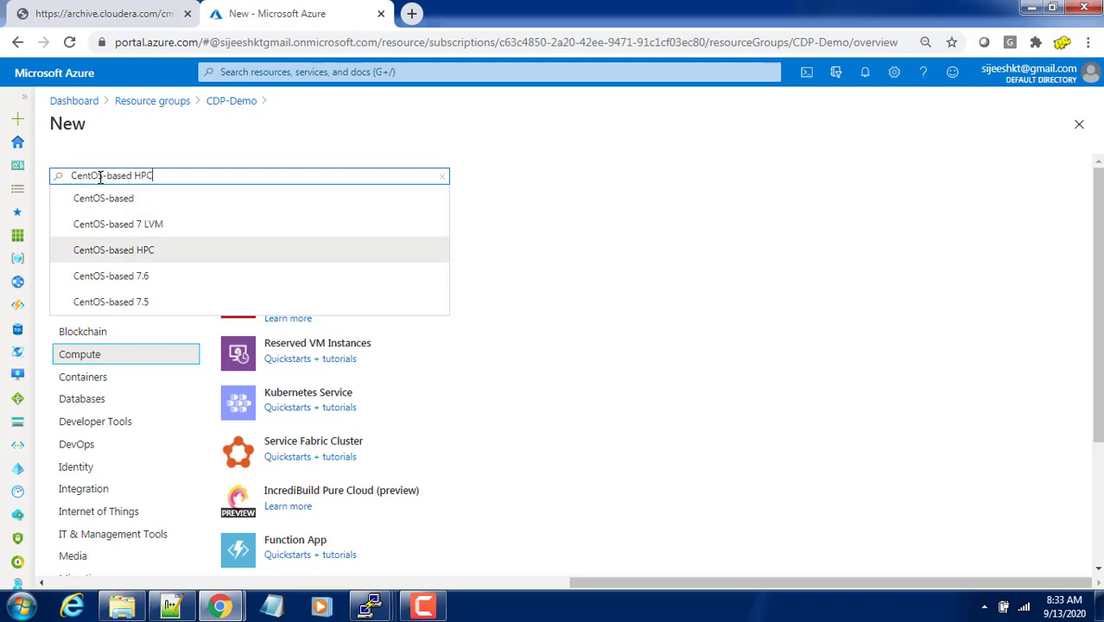
pyautogui.press('Up')
pyautogui.press('Up')
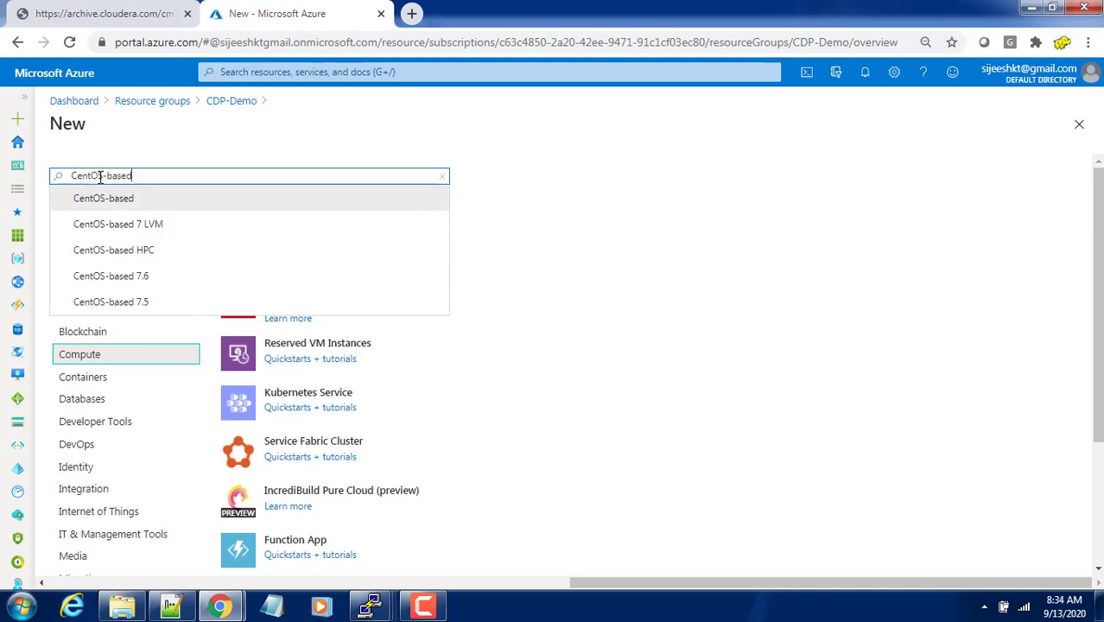
pyautogui.press('Down')
pyautogui.press('Down')
pyautogui.press('Down')
pyautogui.press('Return')
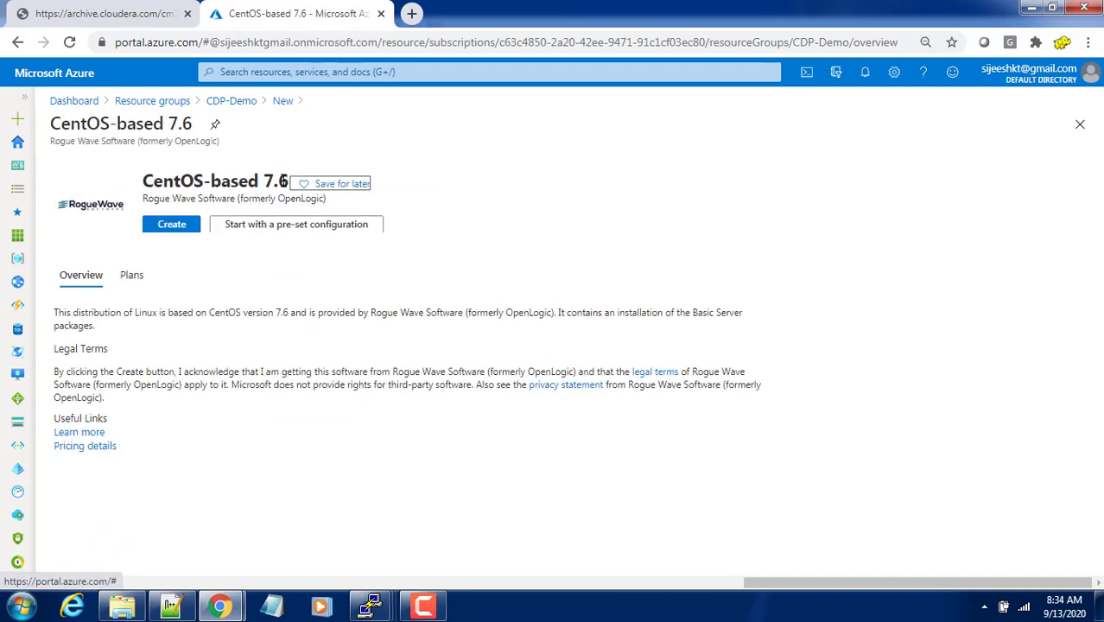
pyautogui.moveTo(283, 181); pyautogui.dragTo(147, 181)
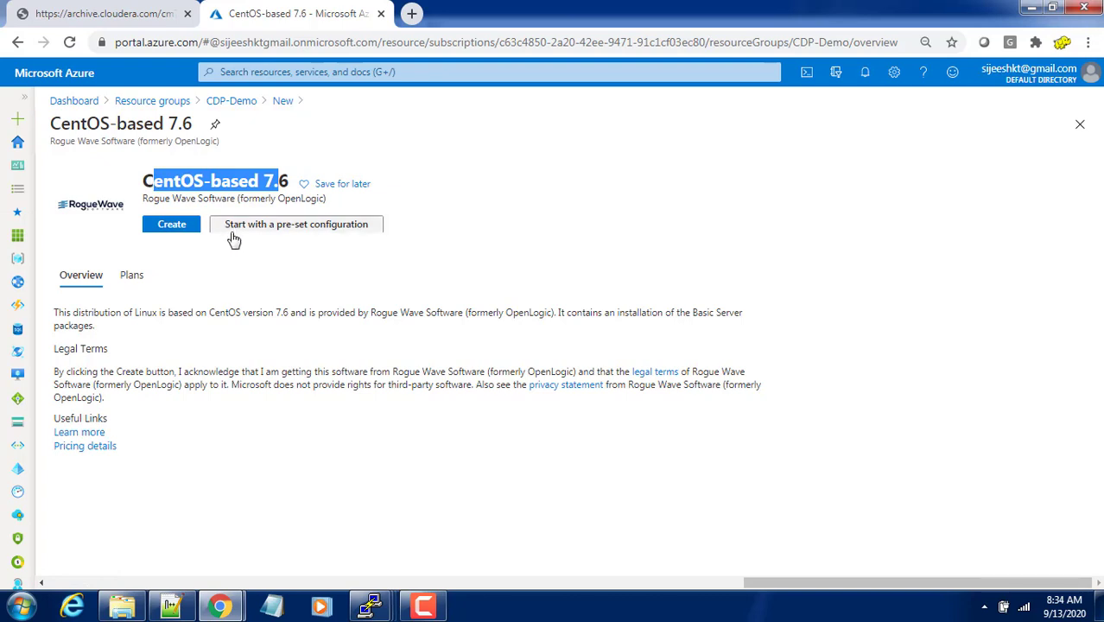
pyautogui.click(171, 226)
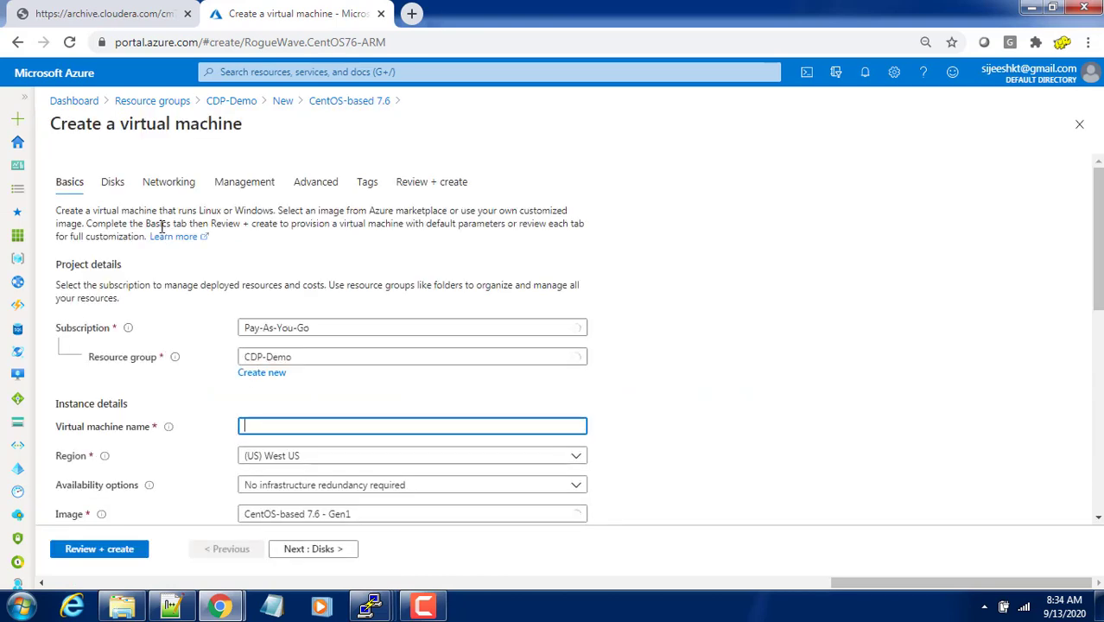
# Select the Pay-As-You-Go subscription and name the virtual machine master02
pyautogui.click(296, 330)
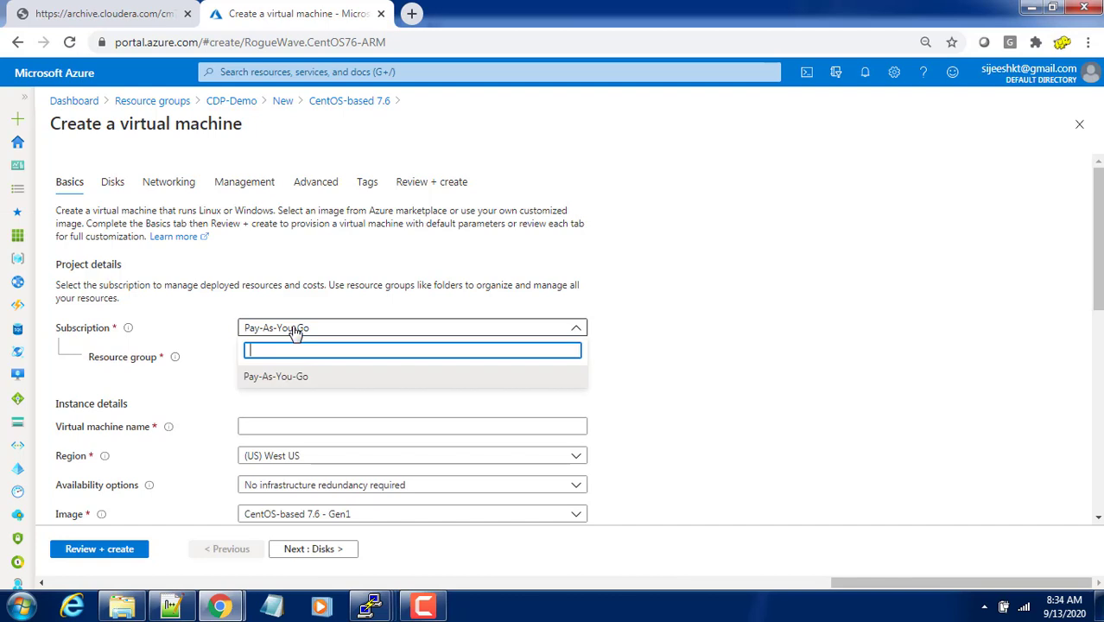
pyautogui.click(273, 382)
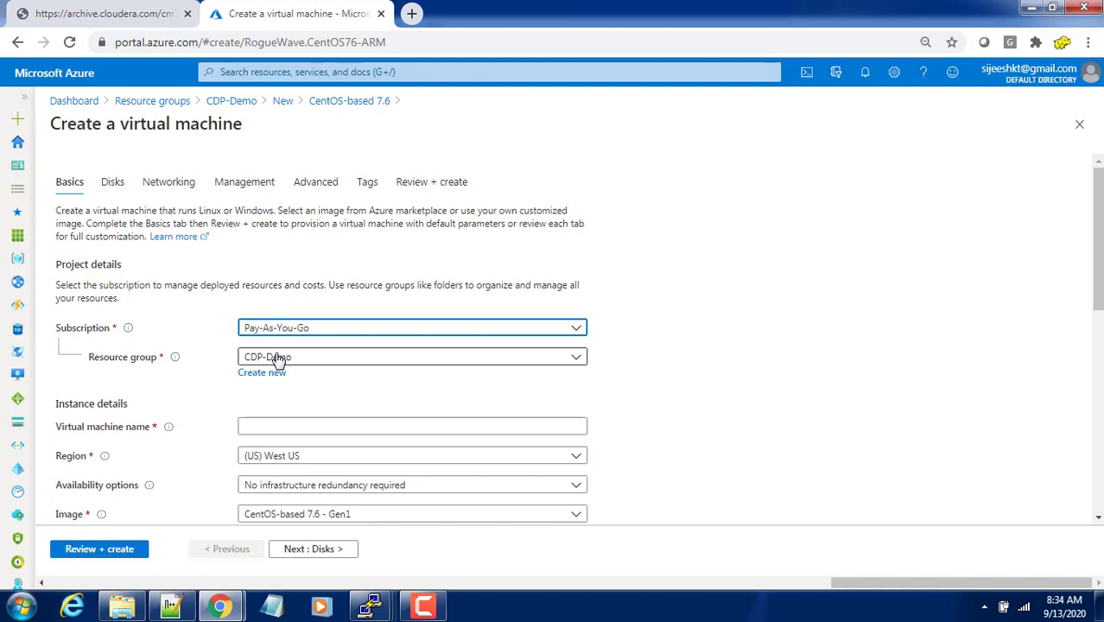
pyautogui.click(270, 427)
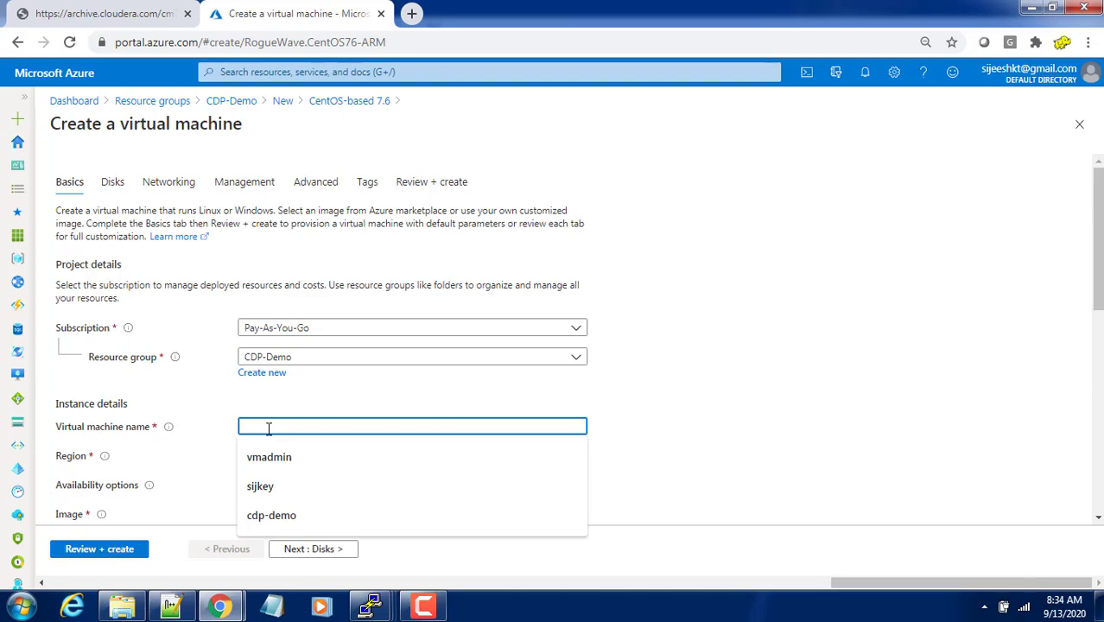
pyautogui.write('ma')
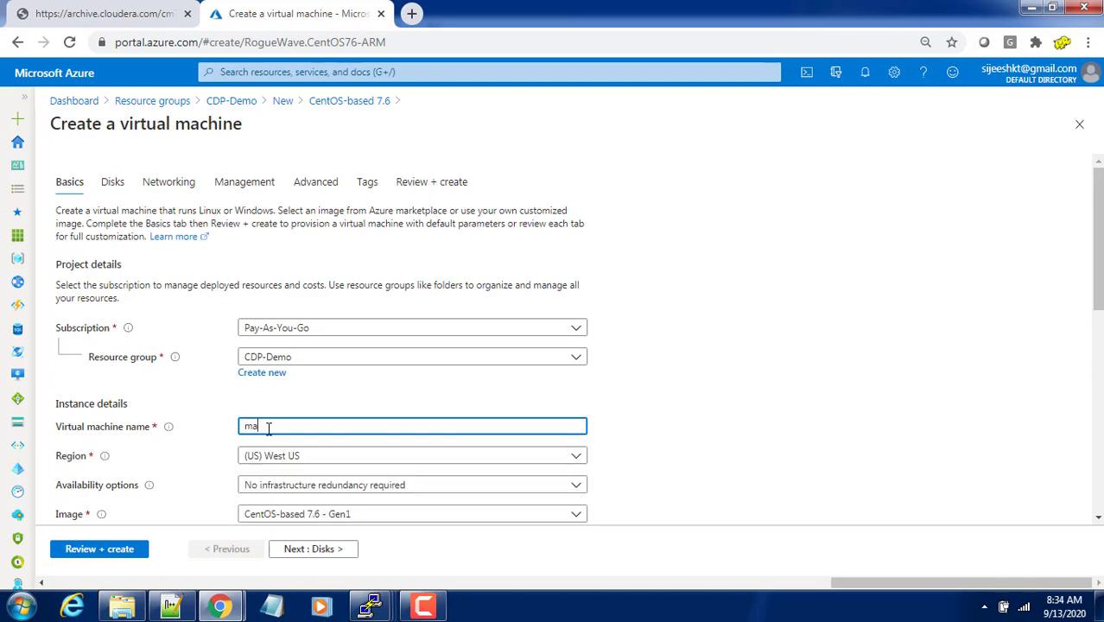
pyautogui.write('ster02')
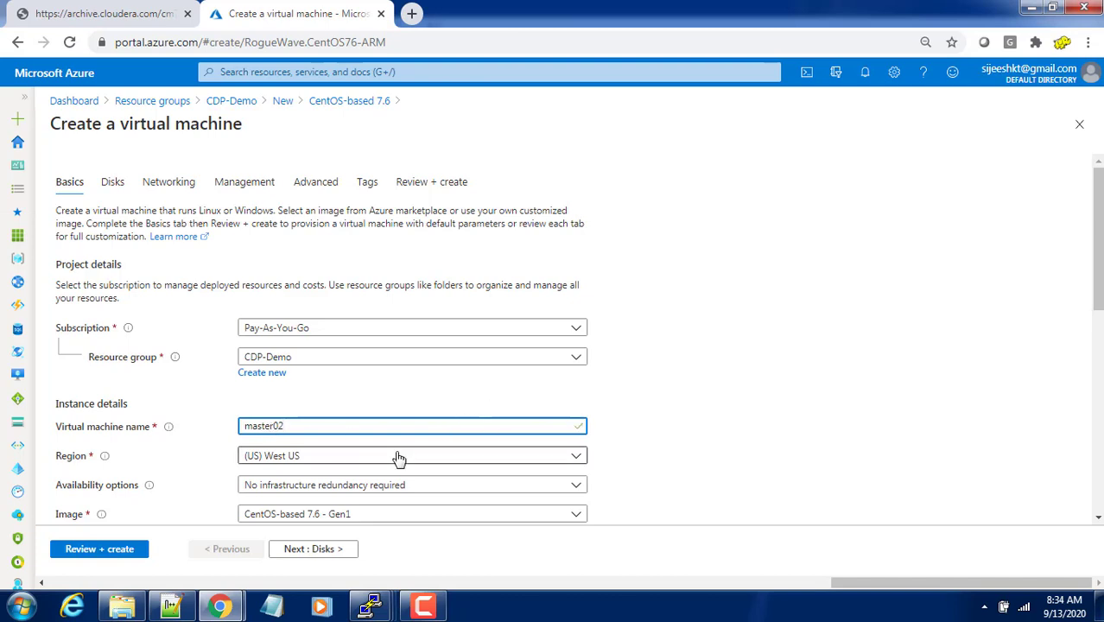
# Set the virtual machine's region to (Asia Pacific) Australia Southeast
pyautogui.click(290, 462)
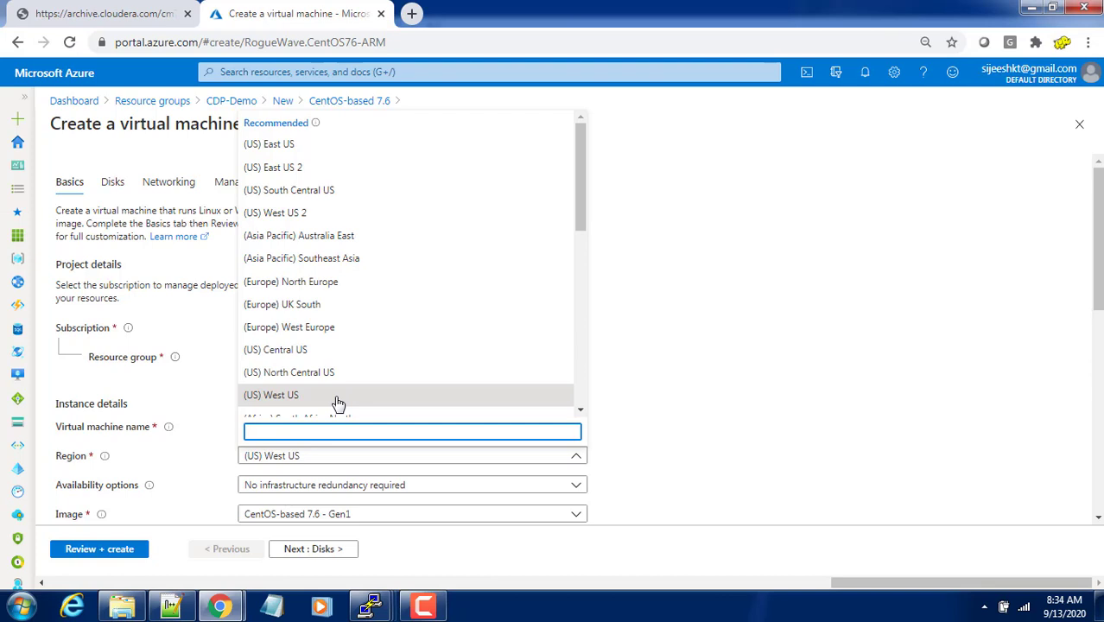
pyautogui.write('so')
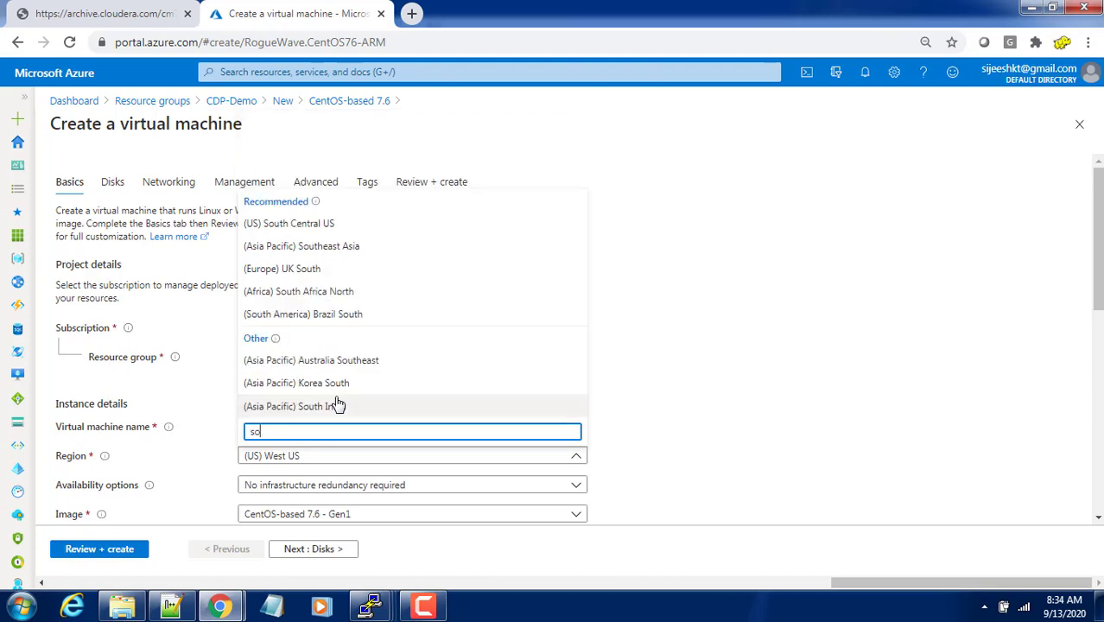
pyautogui.write('uthea')
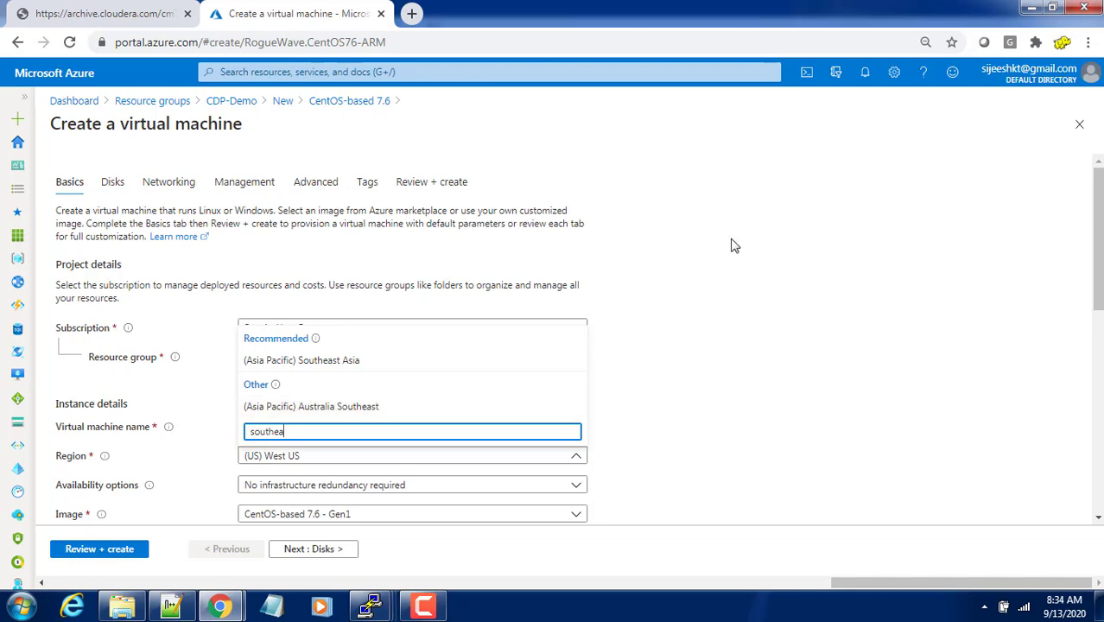
pyautogui.click(343, 411)
pyautogui.scroll(-1, 935, 456)
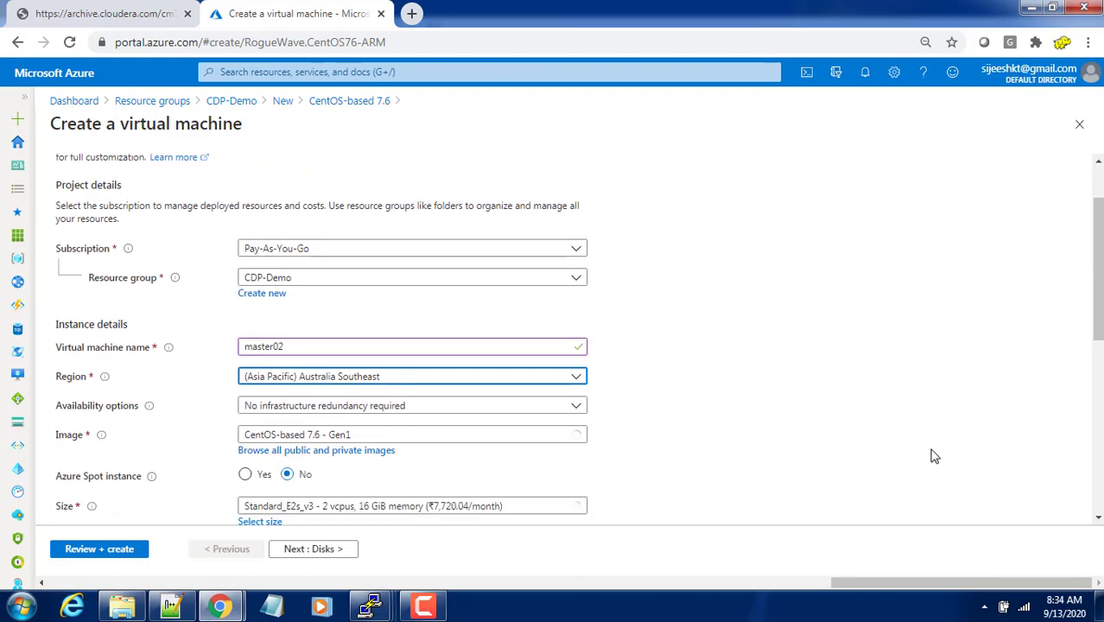
pyautogui.scroll(-1, 935, 456)
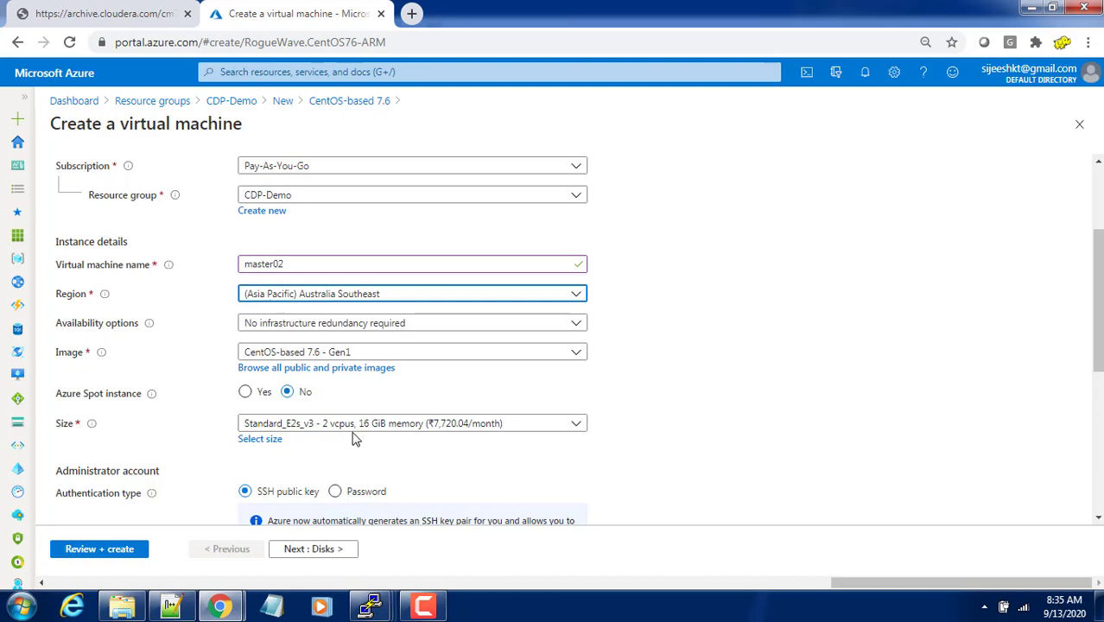
pyautogui.click(836, 369)
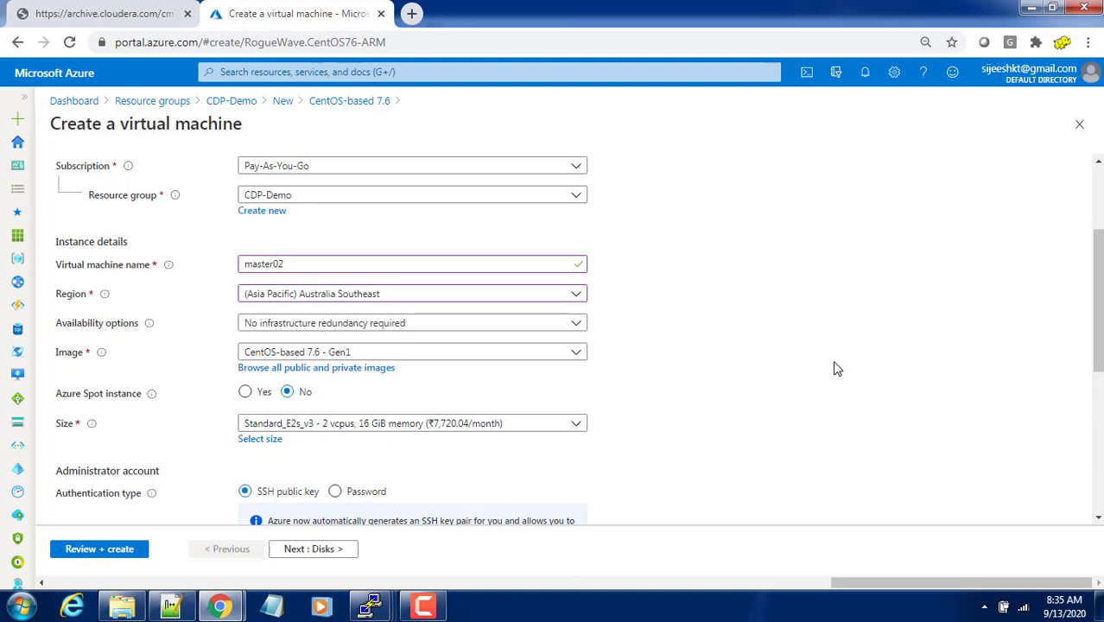
# Set the administrator account's username to vmadmin
pyautogui.scroll(-1, 834, 369)
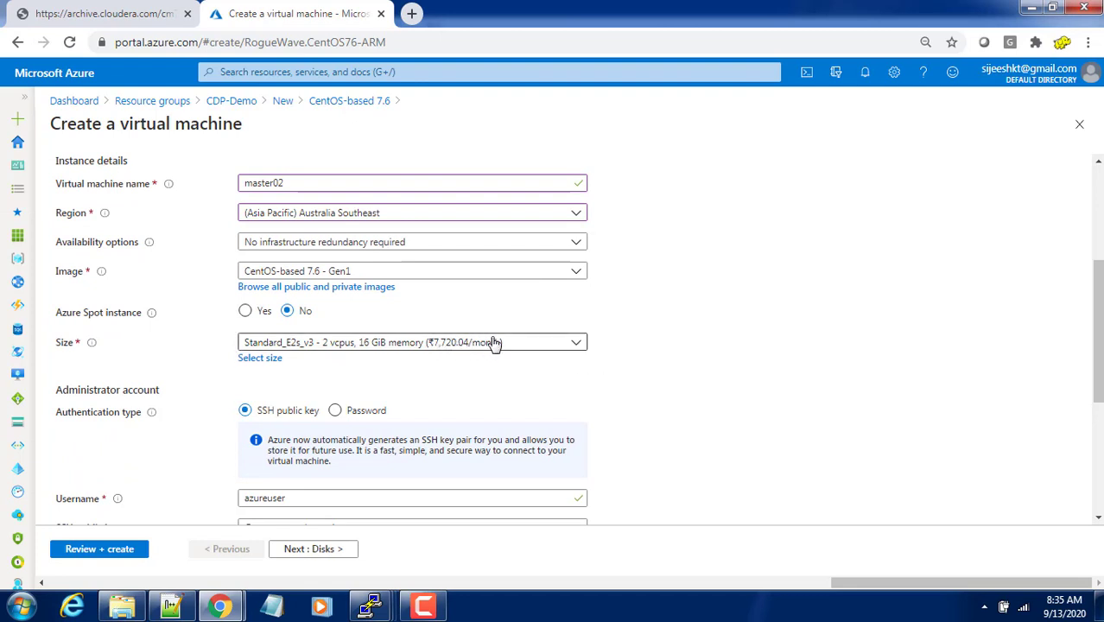
pyautogui.scroll(-1, 546, 373)
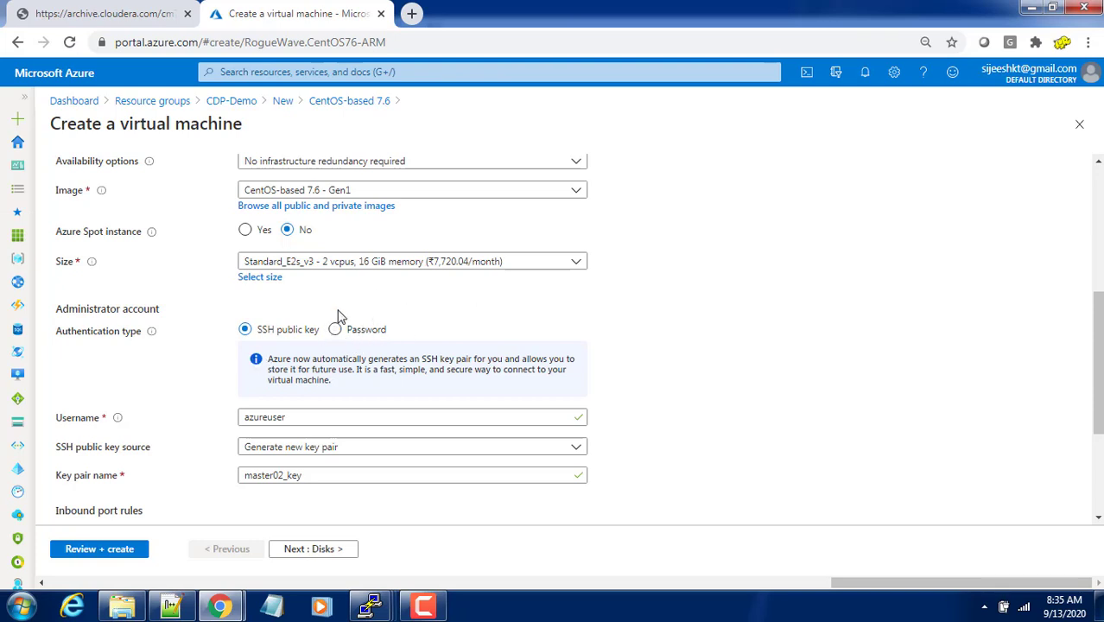
pyautogui.scroll(-1, 303, 315)
pyautogui.moveTo(318, 335); pyautogui.dragTo(220, 340)
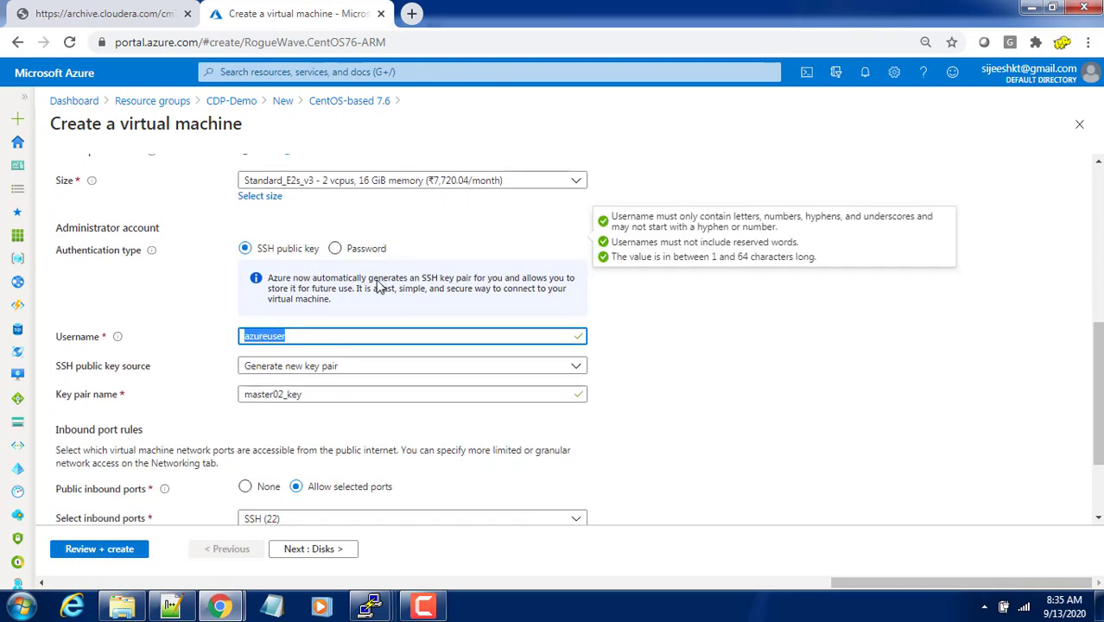
pyautogui.write('vmadmin')
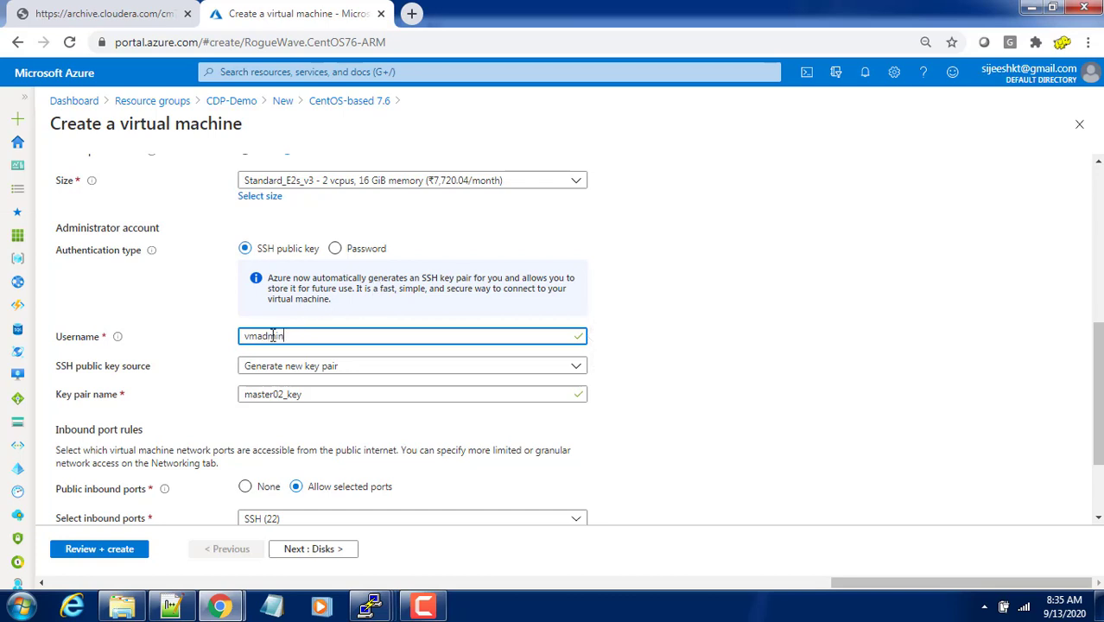
pyautogui.moveTo(283, 336); pyautogui.dragTo(239, 336)
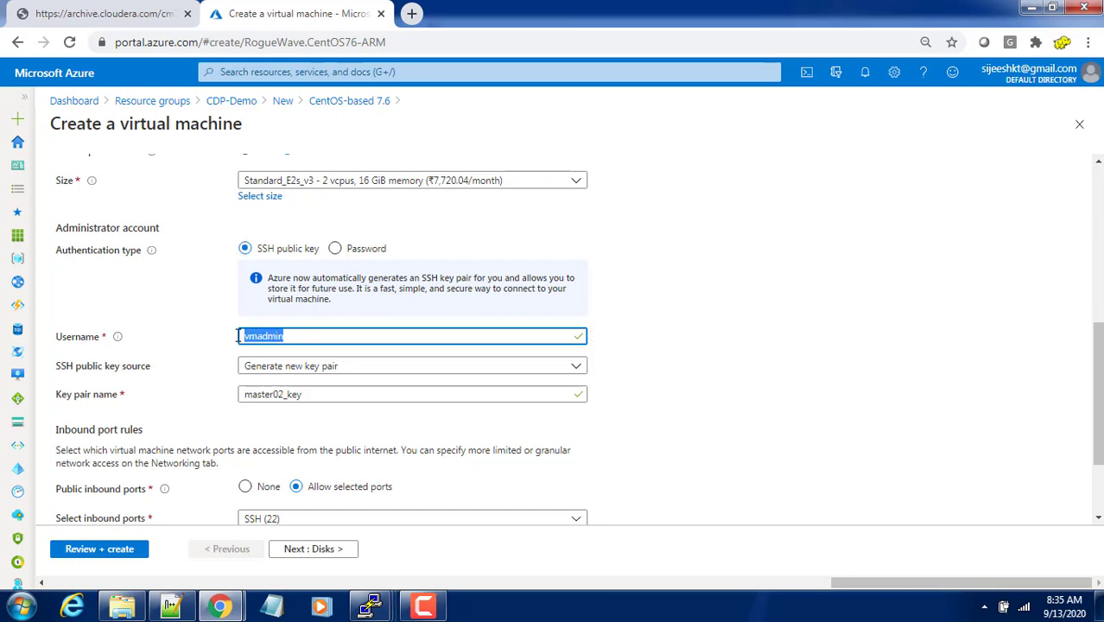
# Use the existing SSH key cdp-demo stored in Azure and keep SSH (22) as the allowed inbound port
pyautogui.click(288, 368)
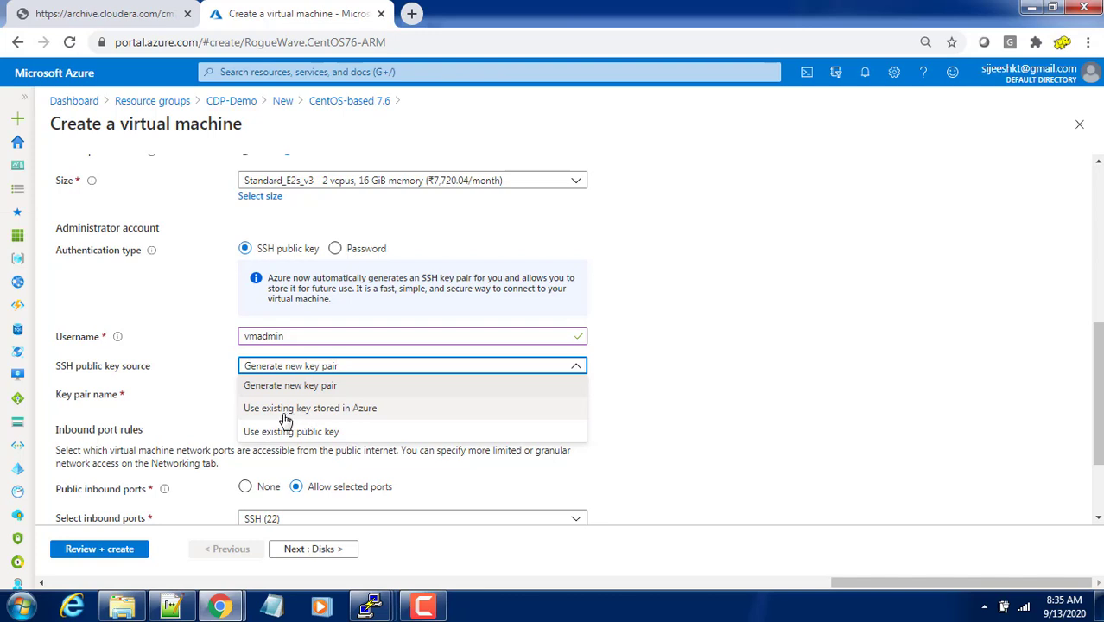
pyautogui.click(285, 412)
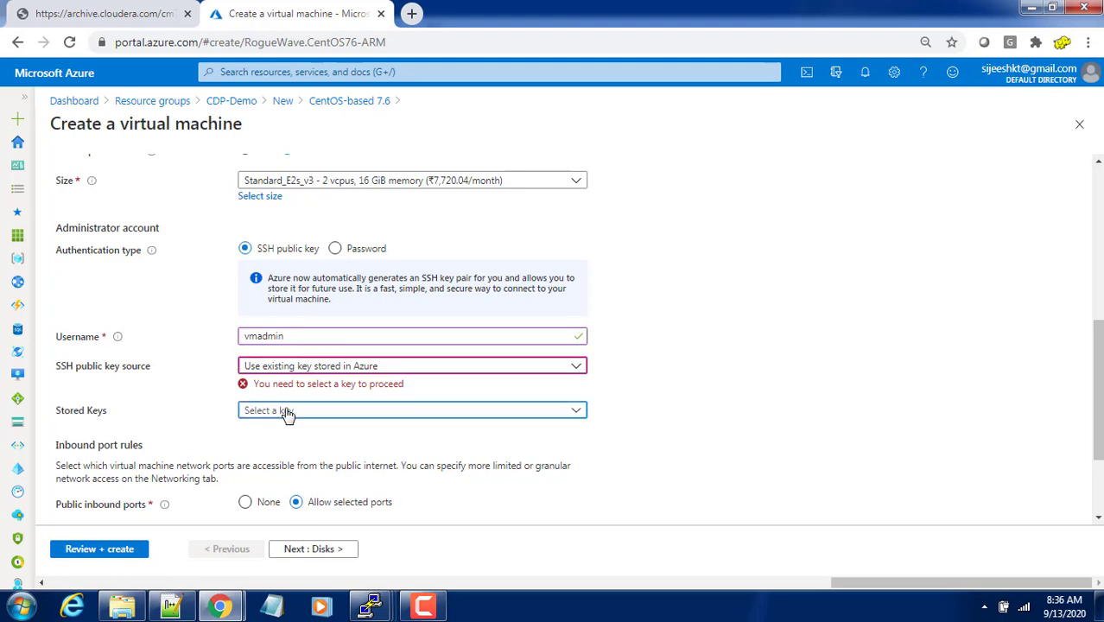
pyautogui.click(287, 412)
pyautogui.click(273, 483)
pyautogui.scroll(-2, 333, 426)
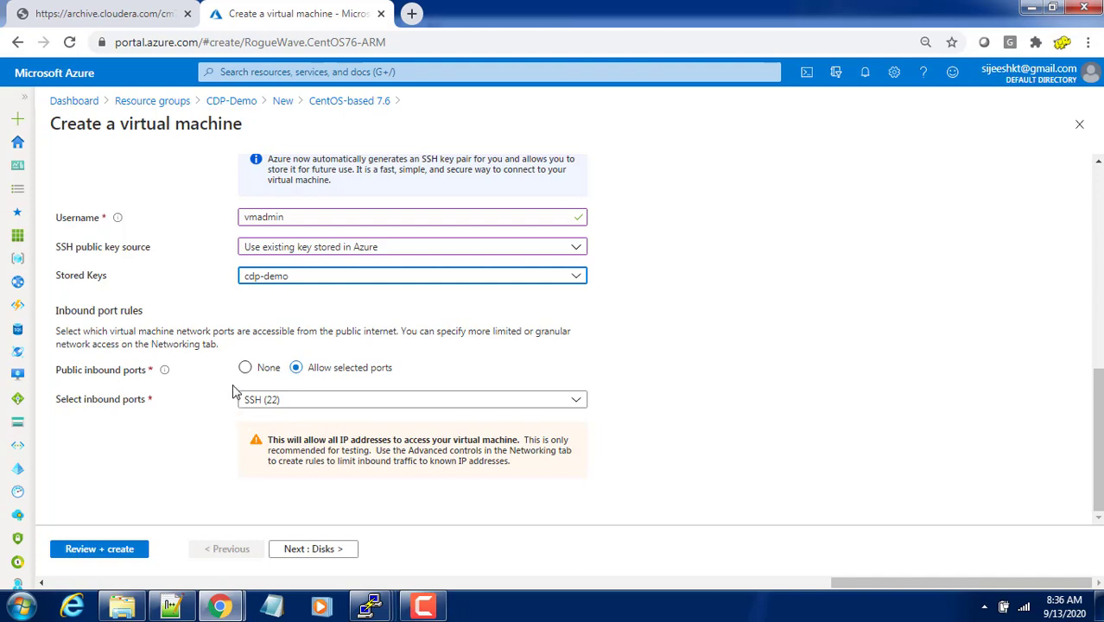
pyautogui.click(347, 412)
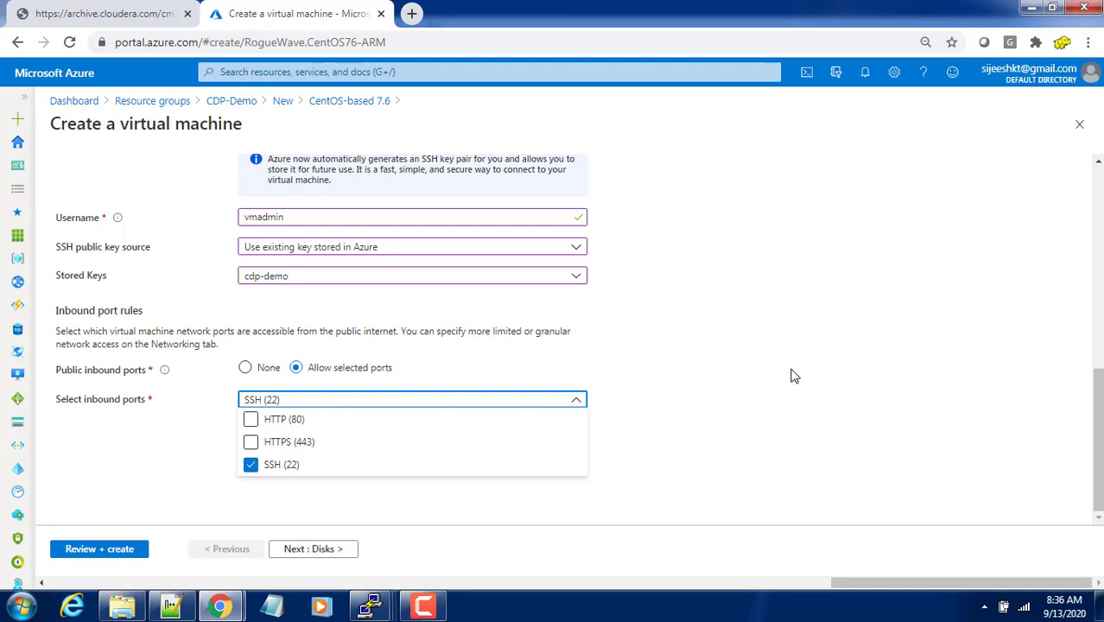
pyautogui.click(832, 380)
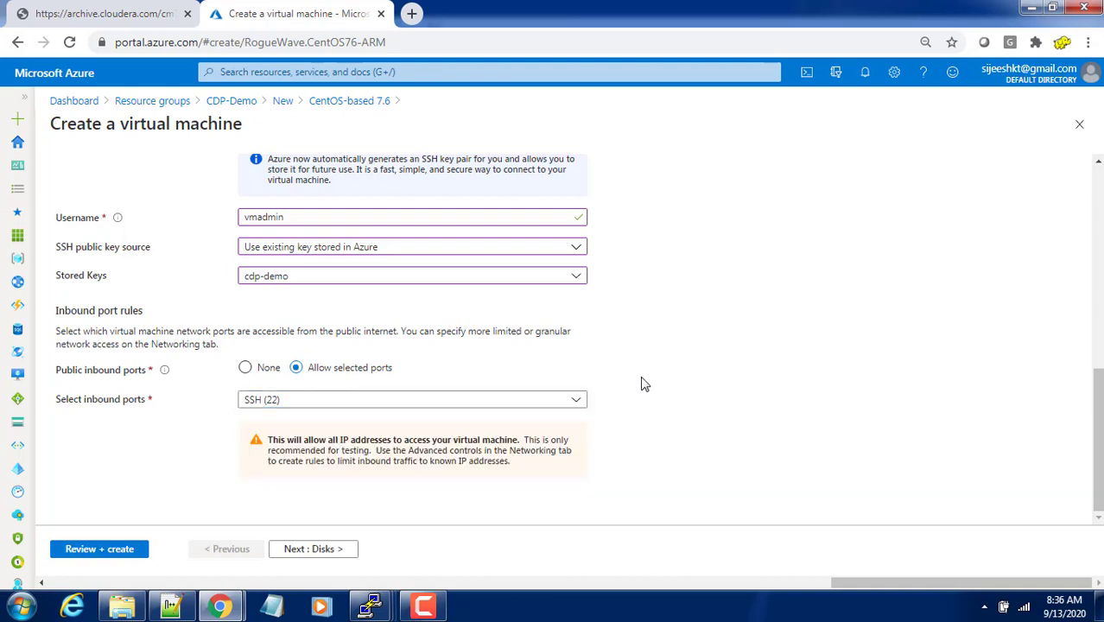
# Proceed to the disk settings and keep Premium SSD as the OS disk type
pyautogui.click(337, 555)
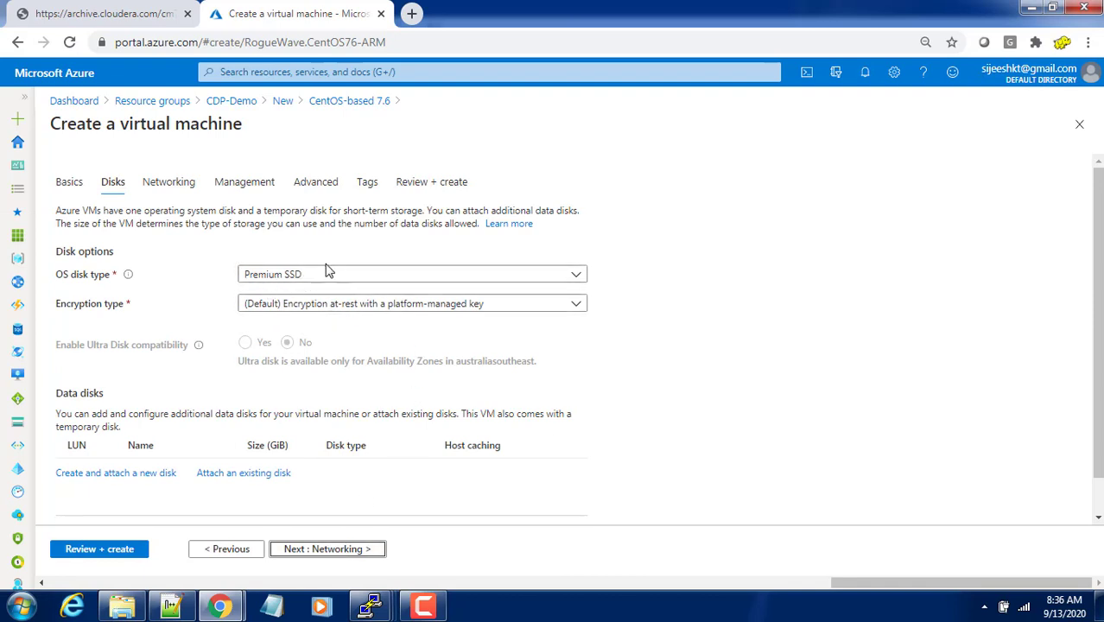
pyautogui.click(327, 278)
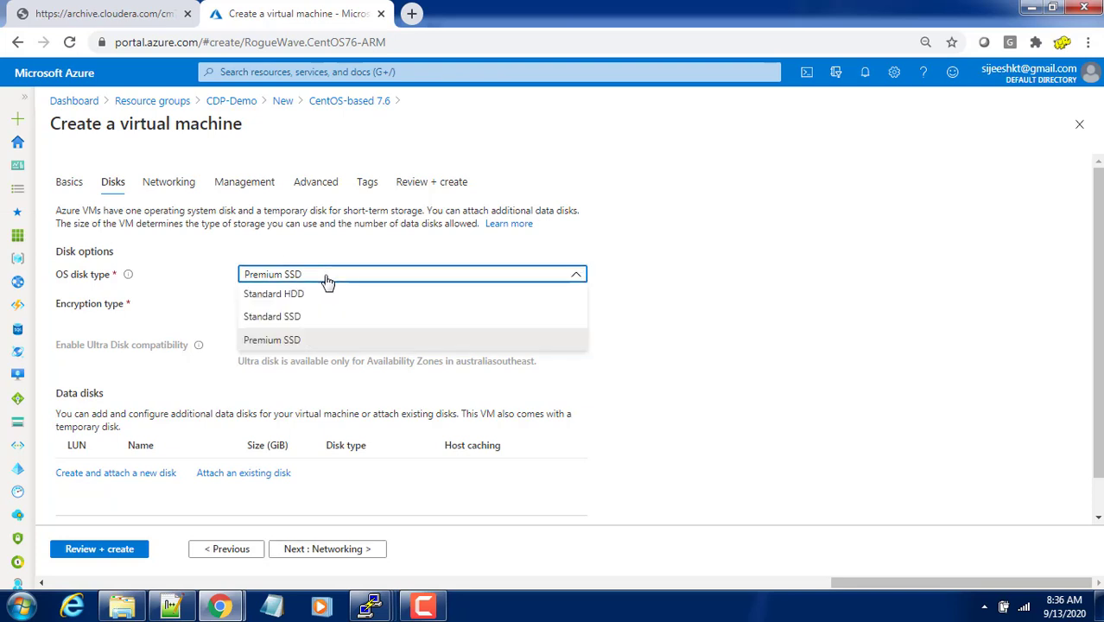
pyautogui.click(777, 266)
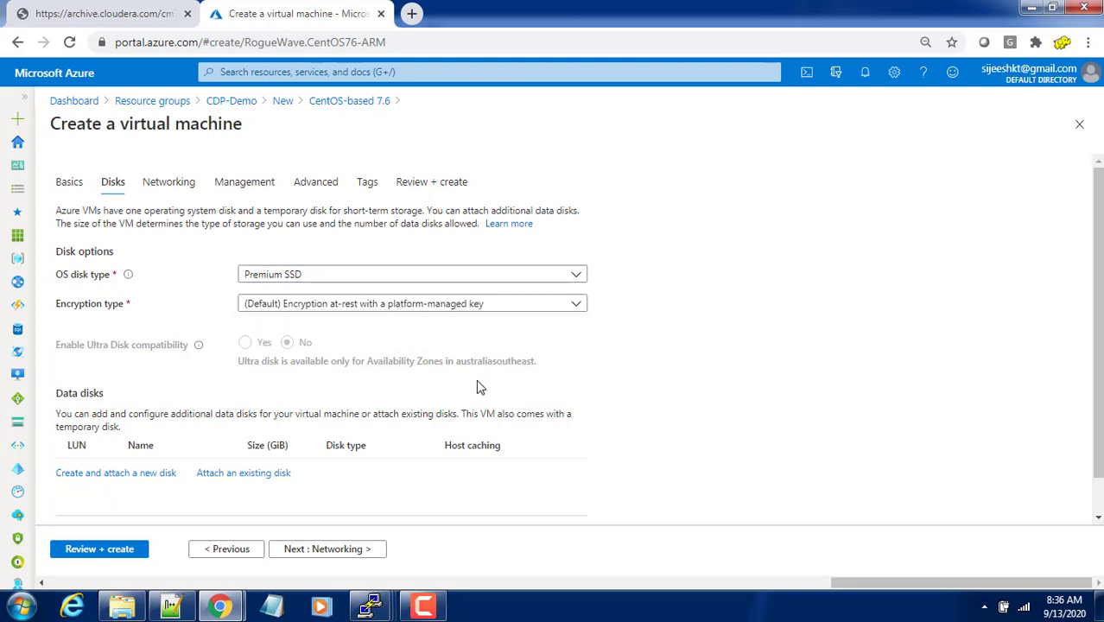
pyautogui.scroll(-1, 432, 406)
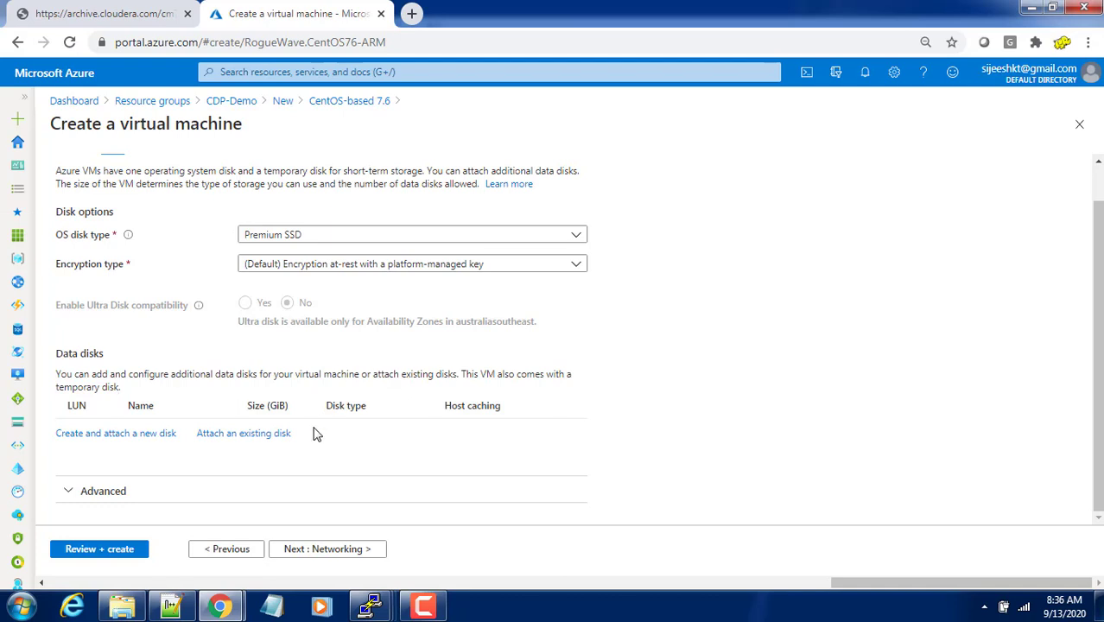
# Create and attach a new empty data disk of 64 GiB on Premium SSD storage
pyautogui.click(122, 442)
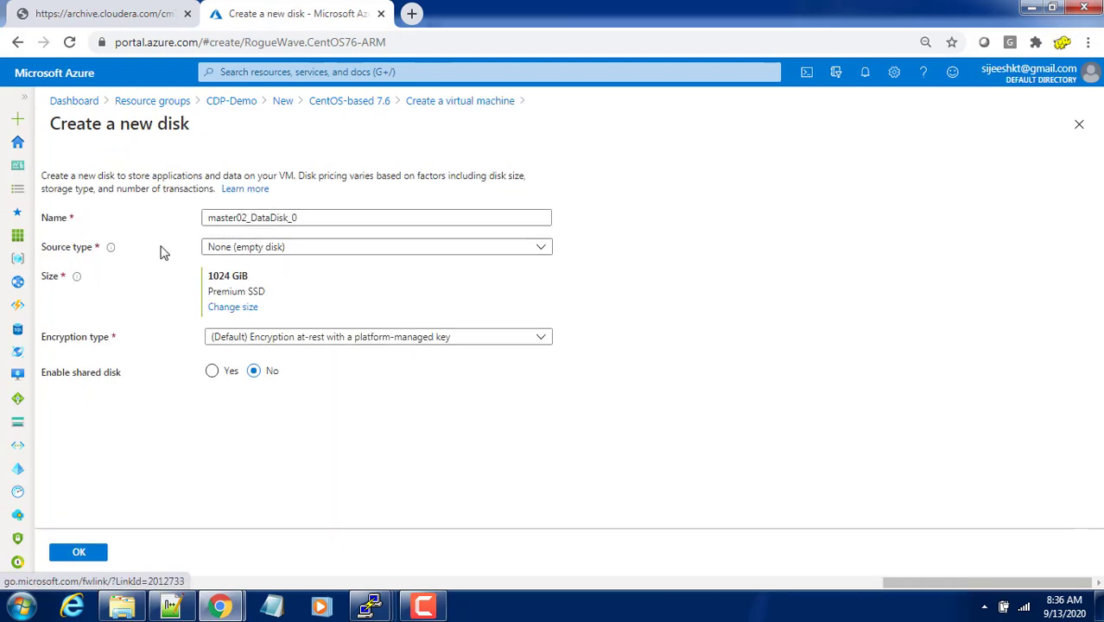
pyautogui.click(241, 252)
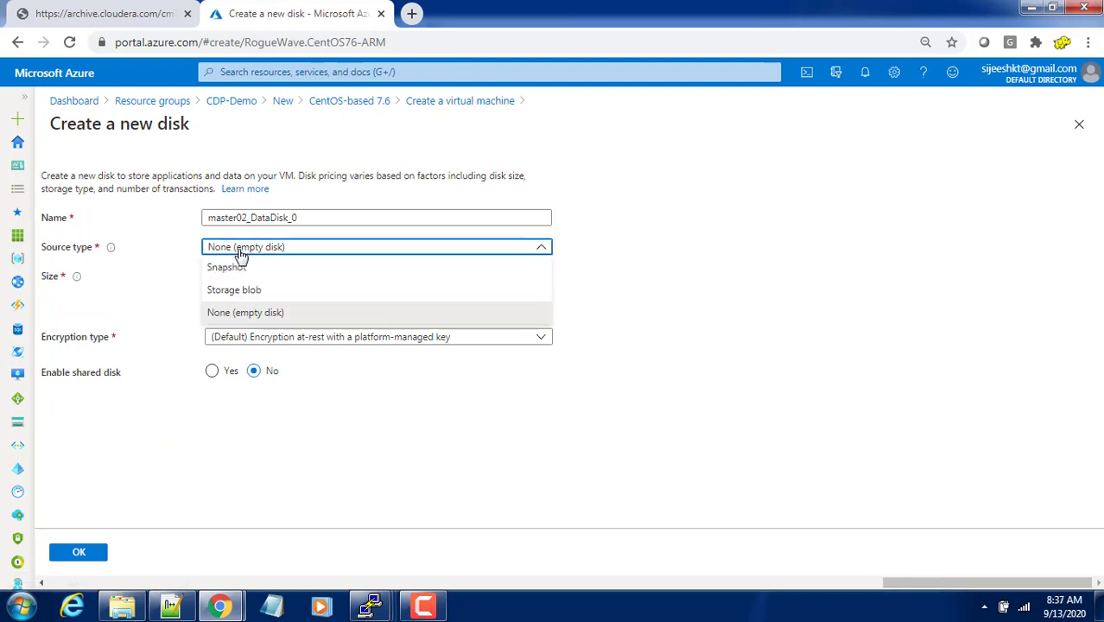
pyautogui.click(250, 314)
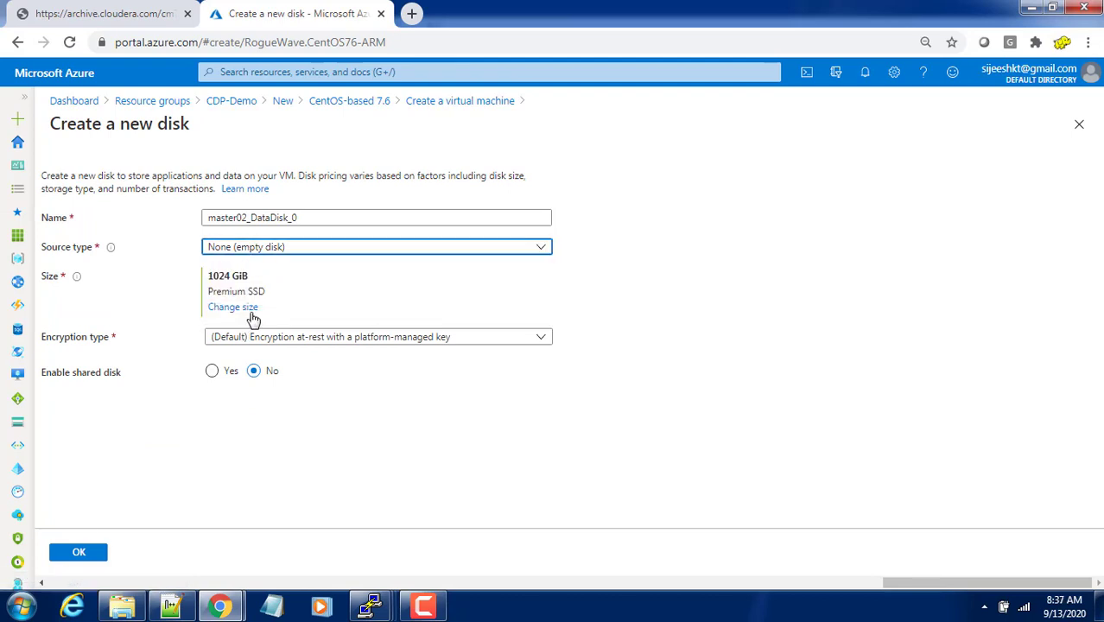
pyautogui.click(228, 308)
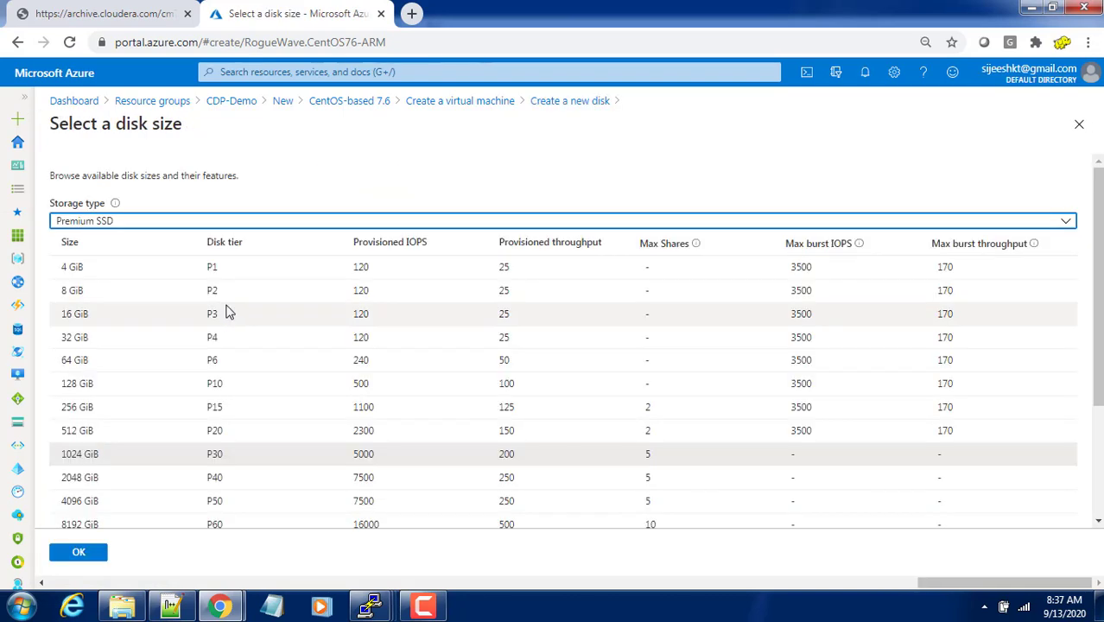
pyautogui.click(82, 361)
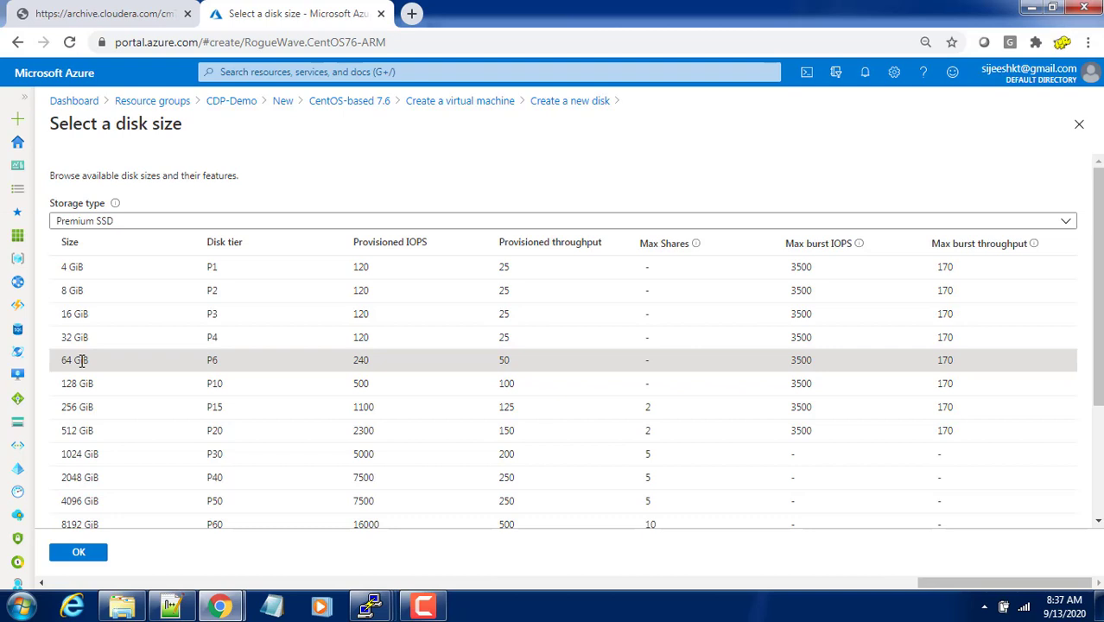
pyautogui.doubleClick(82, 361)
pyautogui.click(89, 554)
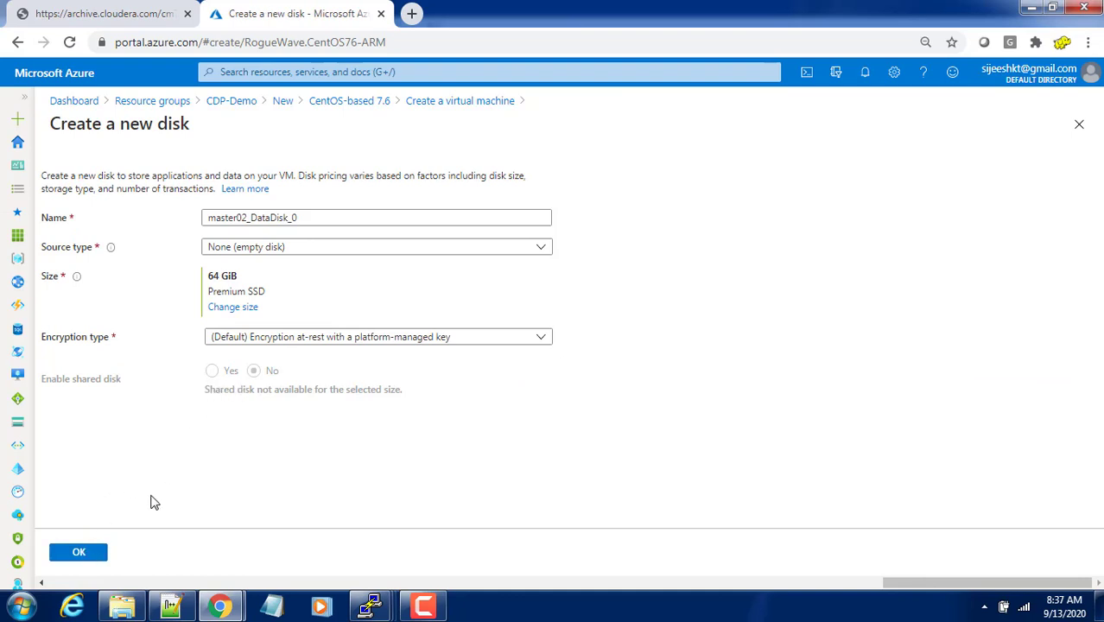
pyautogui.click(82, 554)
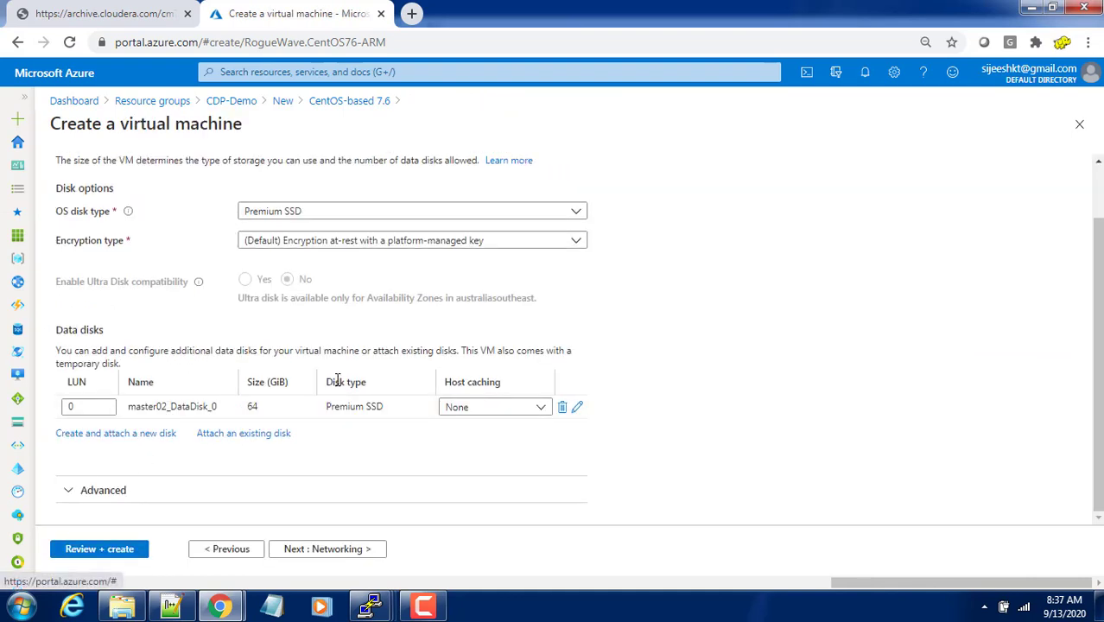
# Place the network interface in the CDP-Demo-vnet virtual network and set its public IP to None
pyautogui.click(337, 553)
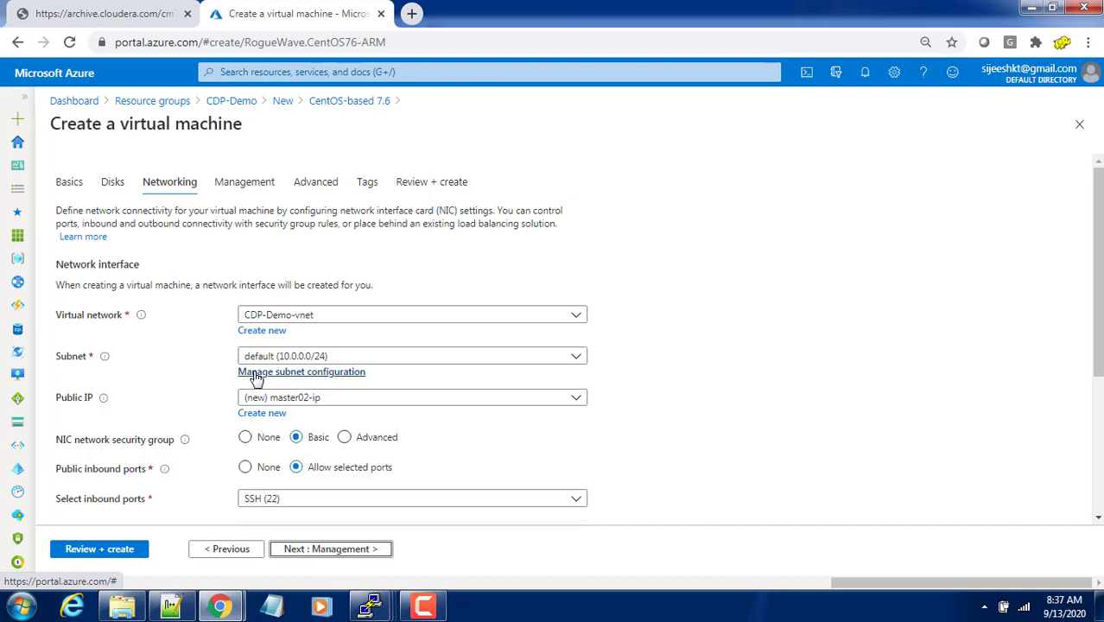
pyautogui.click(399, 321)
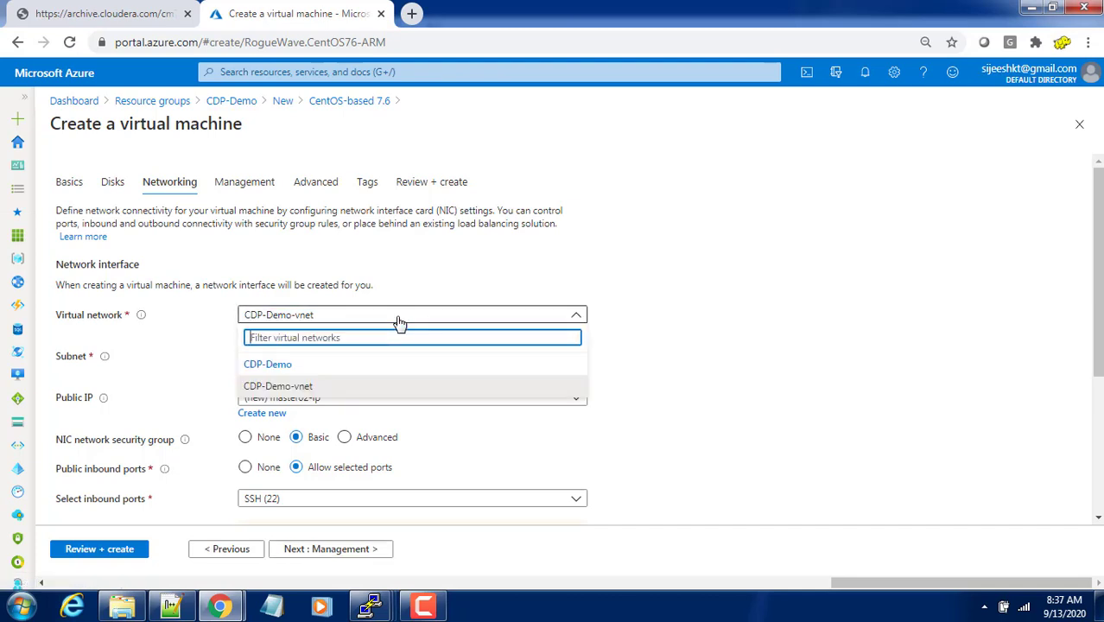
pyautogui.click(294, 388)
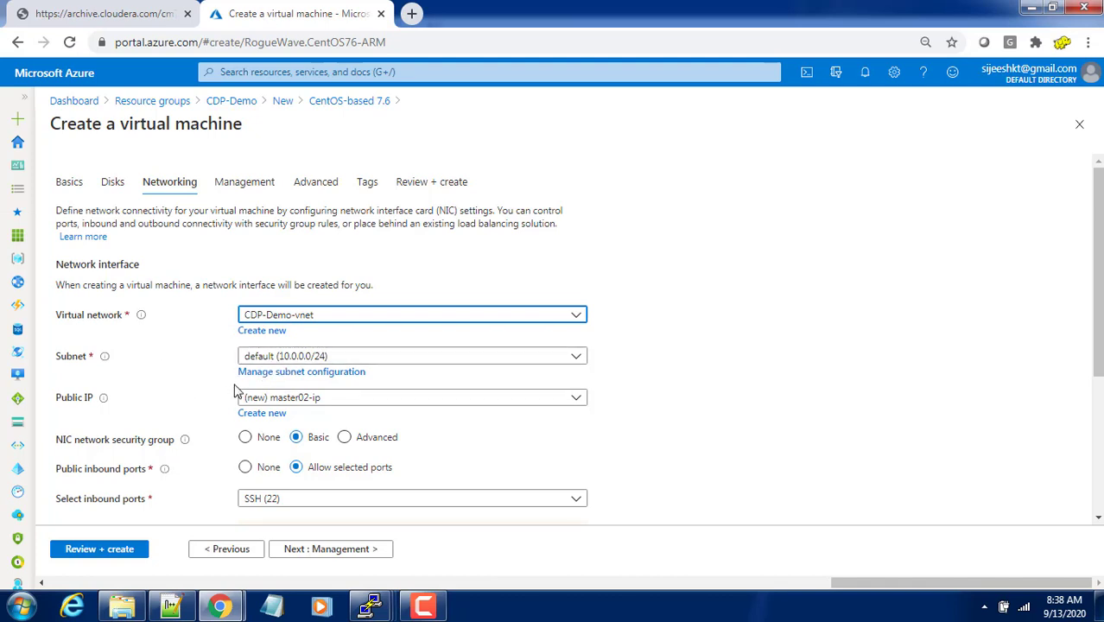
pyautogui.click(289, 399)
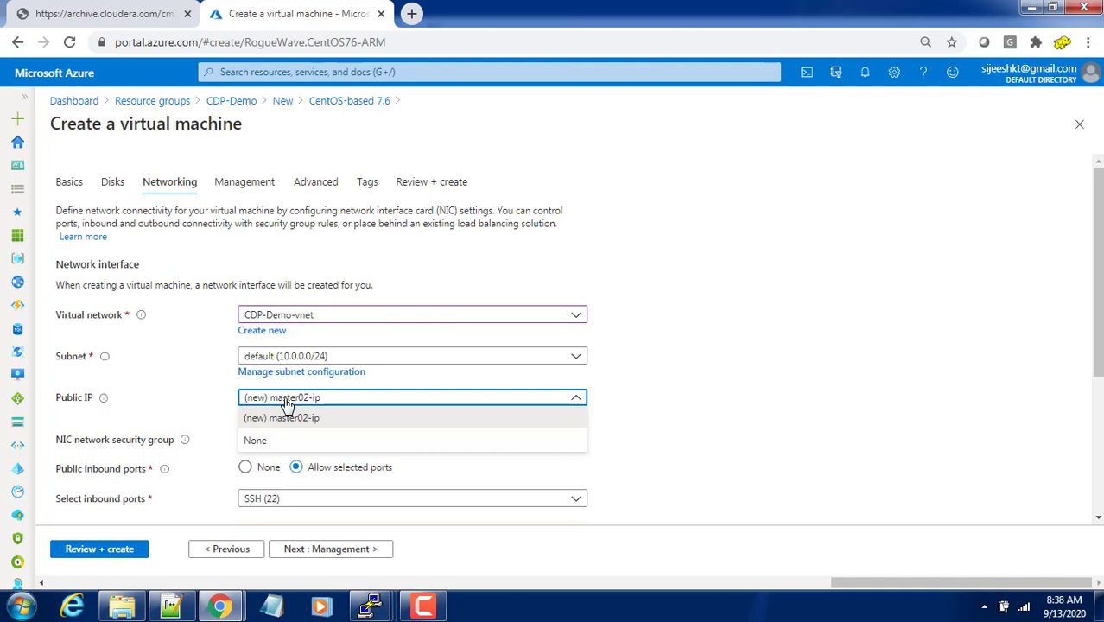
pyautogui.click(257, 441)
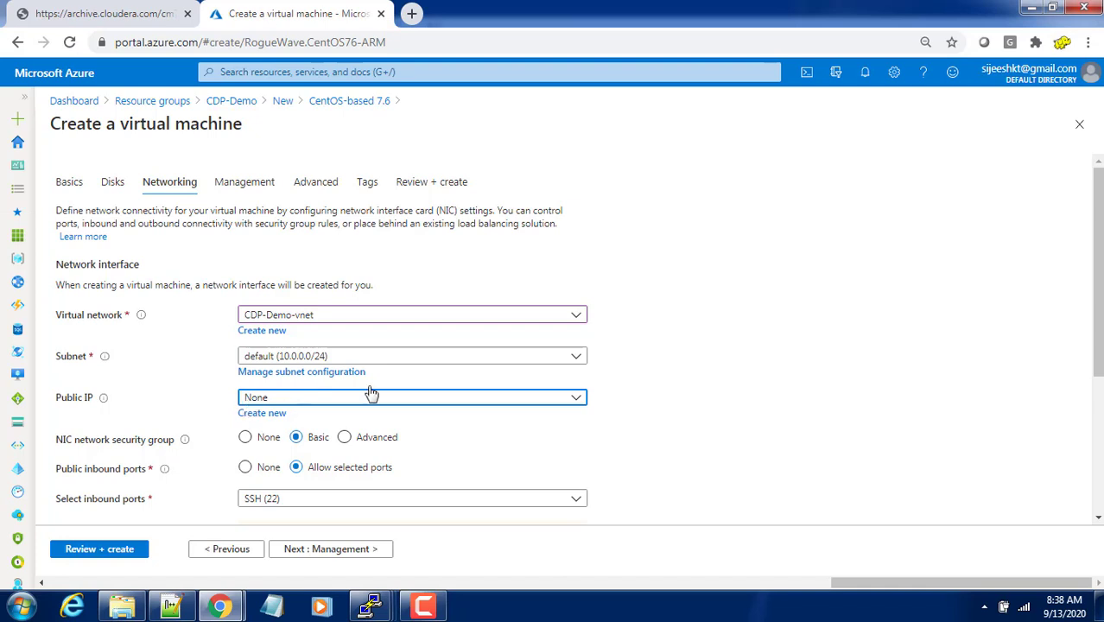
pyautogui.scroll(-2, 523, 412)
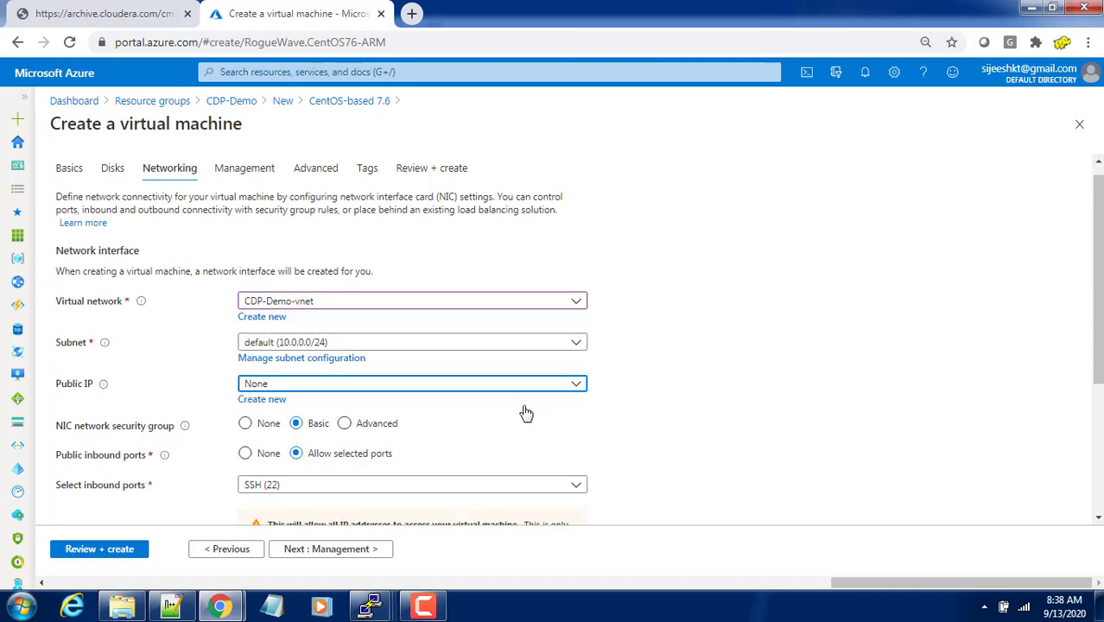
# Disable boot diagnostics in the virtual machine's management settings
pyautogui.click(348, 557)
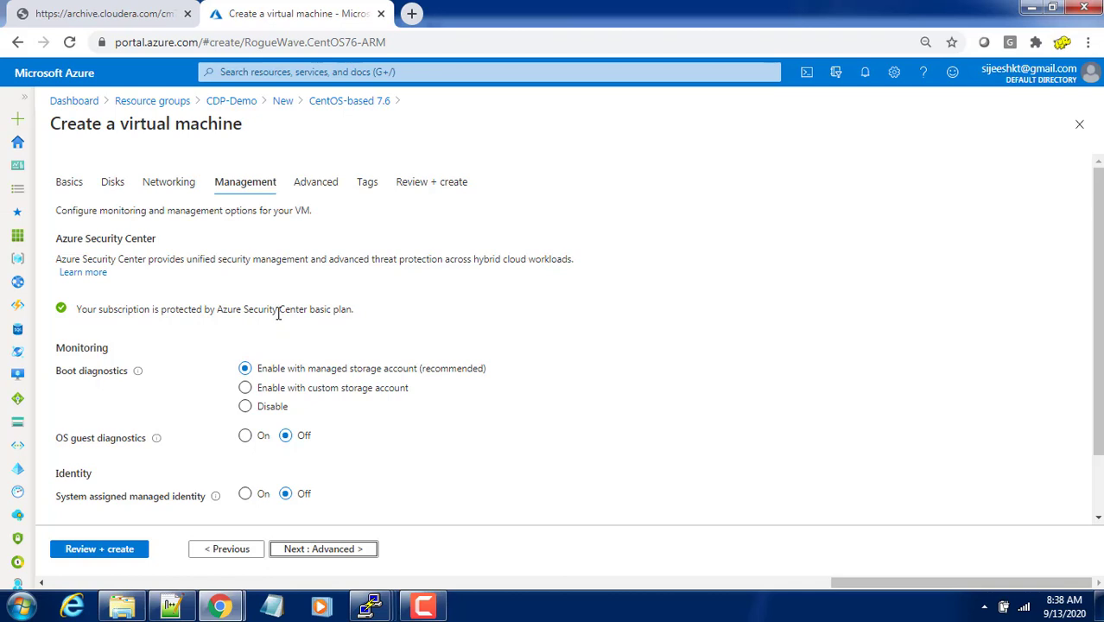
pyautogui.click(246, 411)
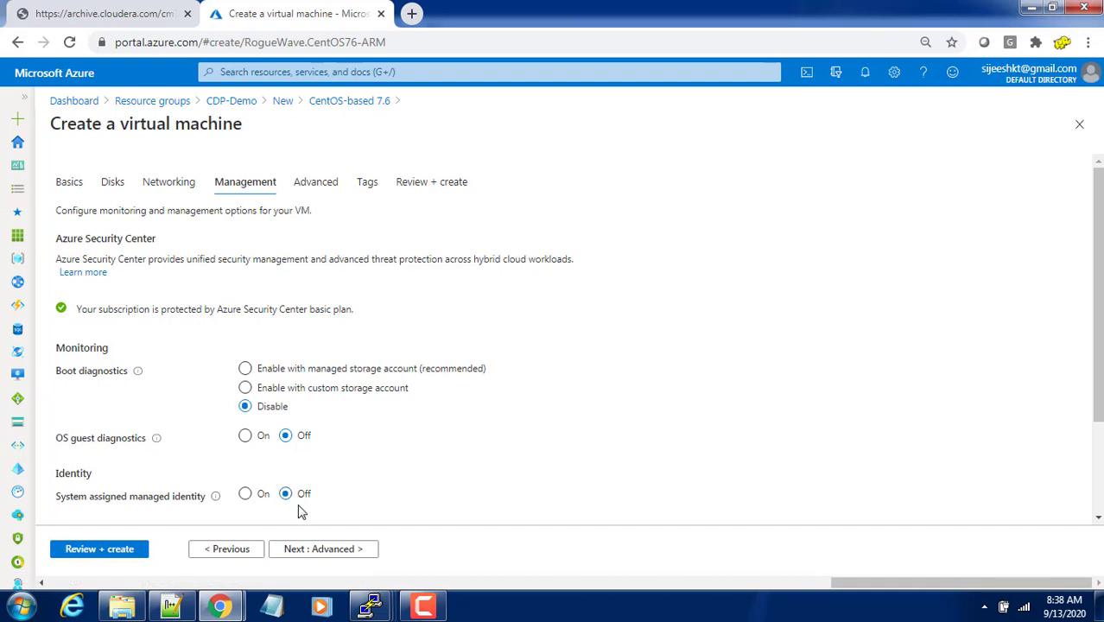
pyautogui.scroll(-1, 306, 394)
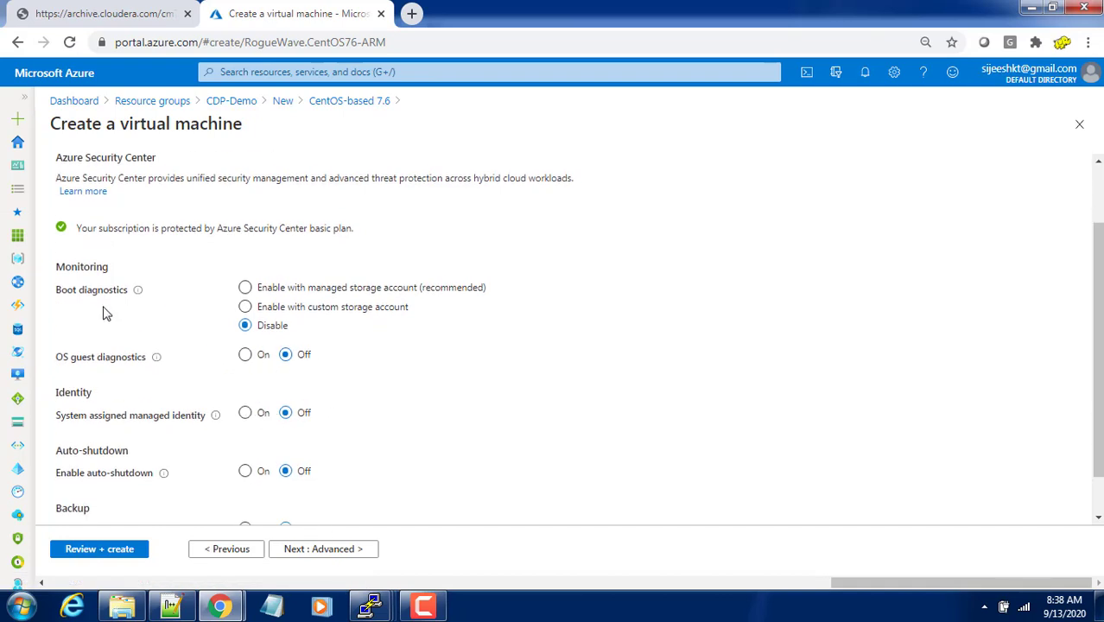
# Leave the advanced settings and tags at their defaults, review the configuration summary and create the virtual machine
pyautogui.click(328, 551)
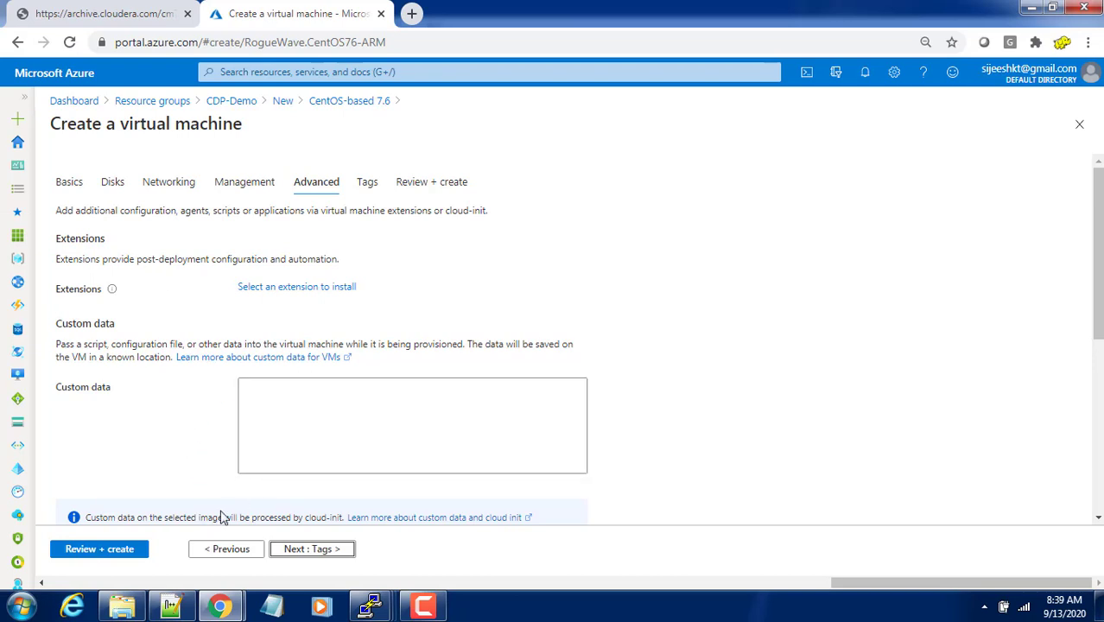
pyautogui.click(326, 555)
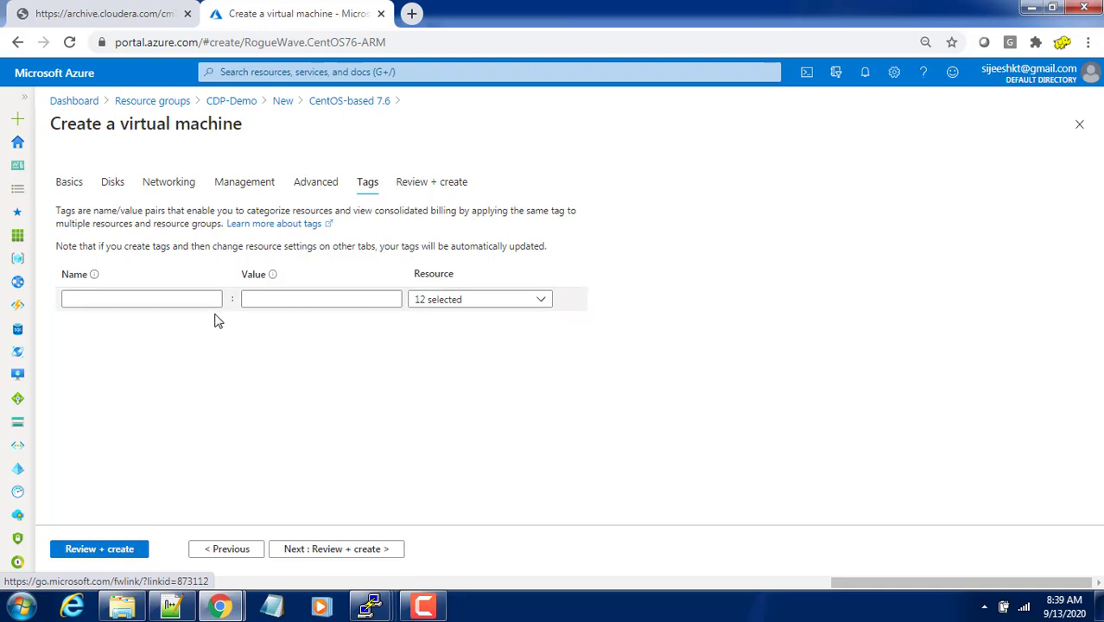
pyautogui.click(359, 550)
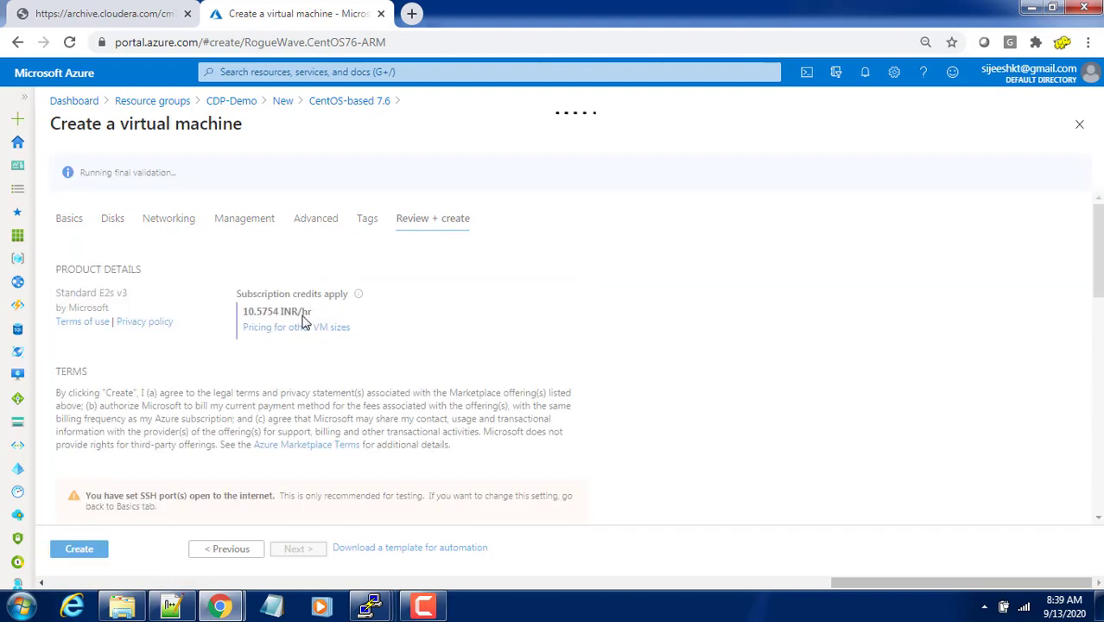
pyautogui.scroll(-5, 344, 406)
pyautogui.scroll(-8, 336, 430)
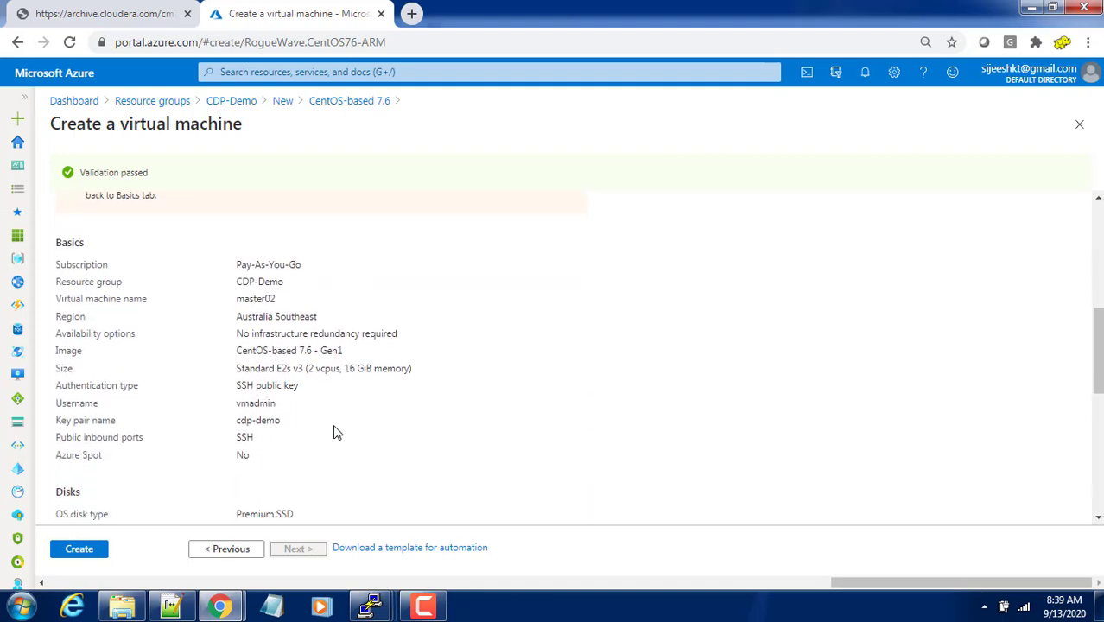
pyautogui.moveTo(158, 179); pyautogui.dragTo(82, 173)
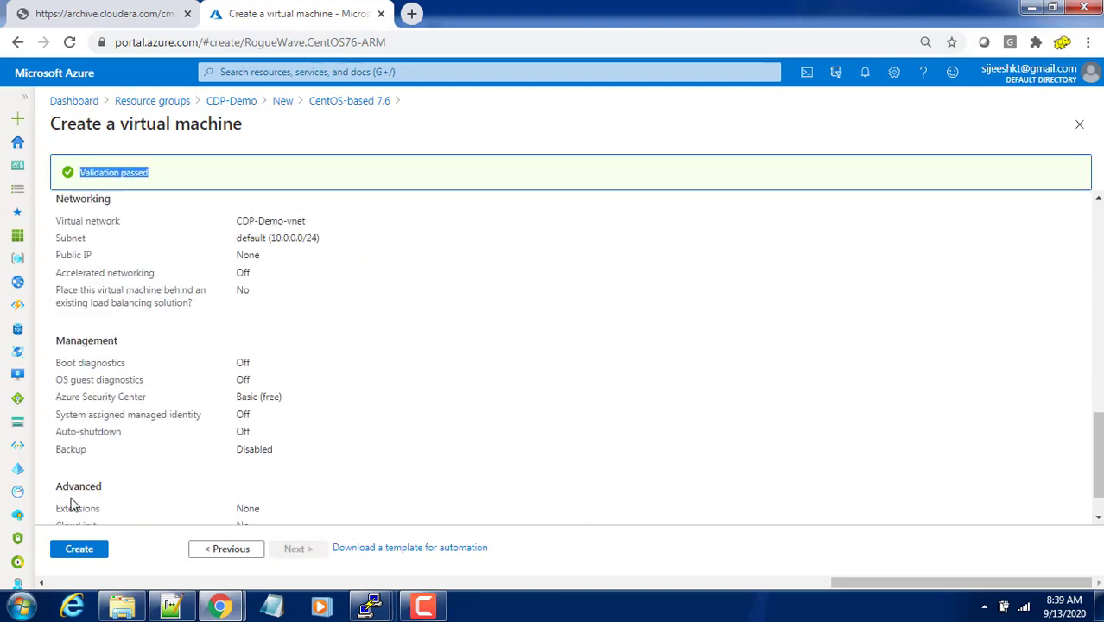
pyautogui.click(78, 553)
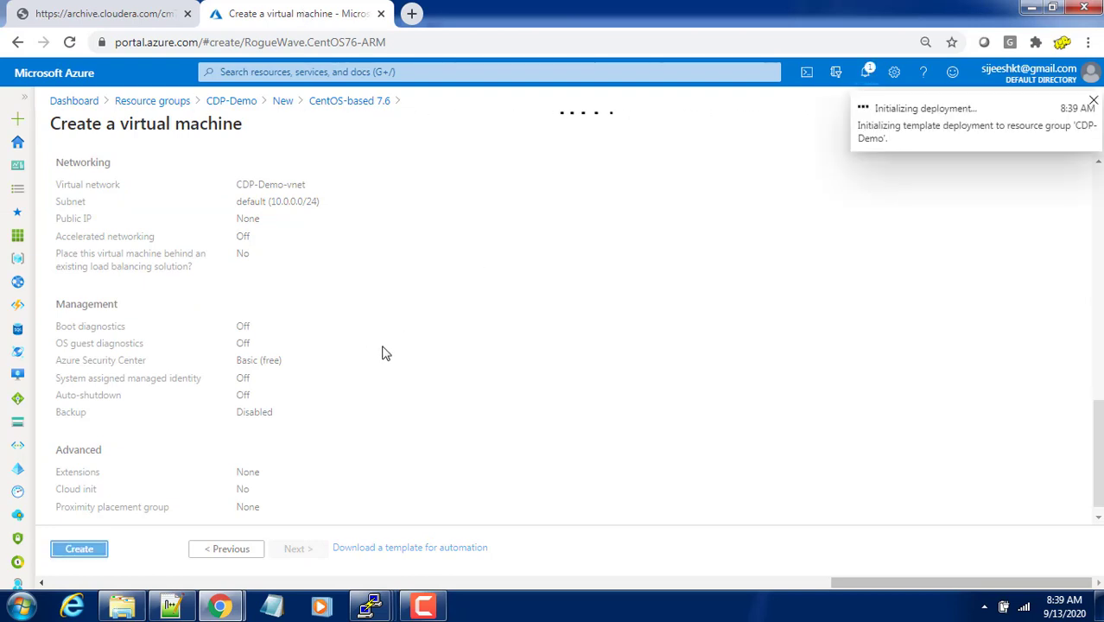
# Open the Azure portal in a new browser tab and go to the CDP-Demo resource group
pyautogui.click(412, 14)
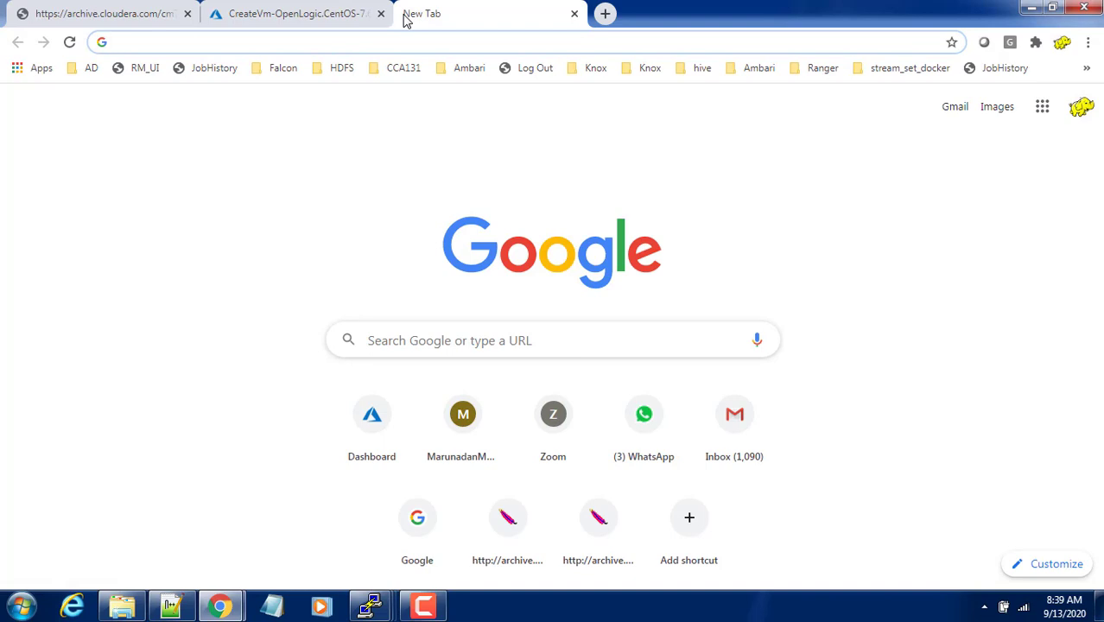
pyautogui.write('po')
pyautogui.press('Return')
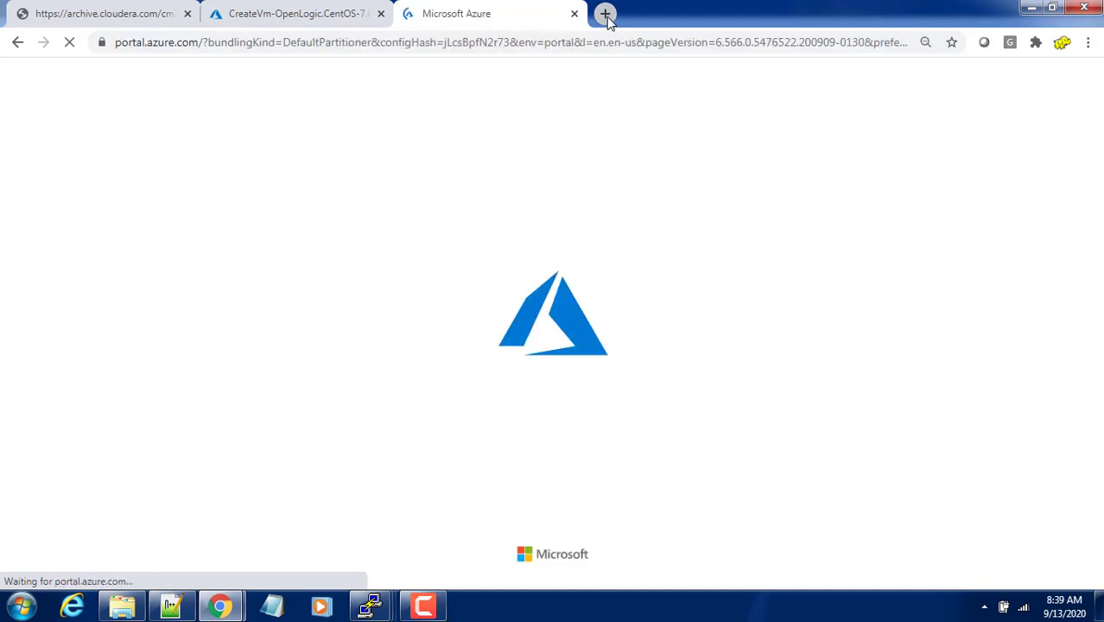
pyautogui.click(15, 263)
pyautogui.click(116, 285)
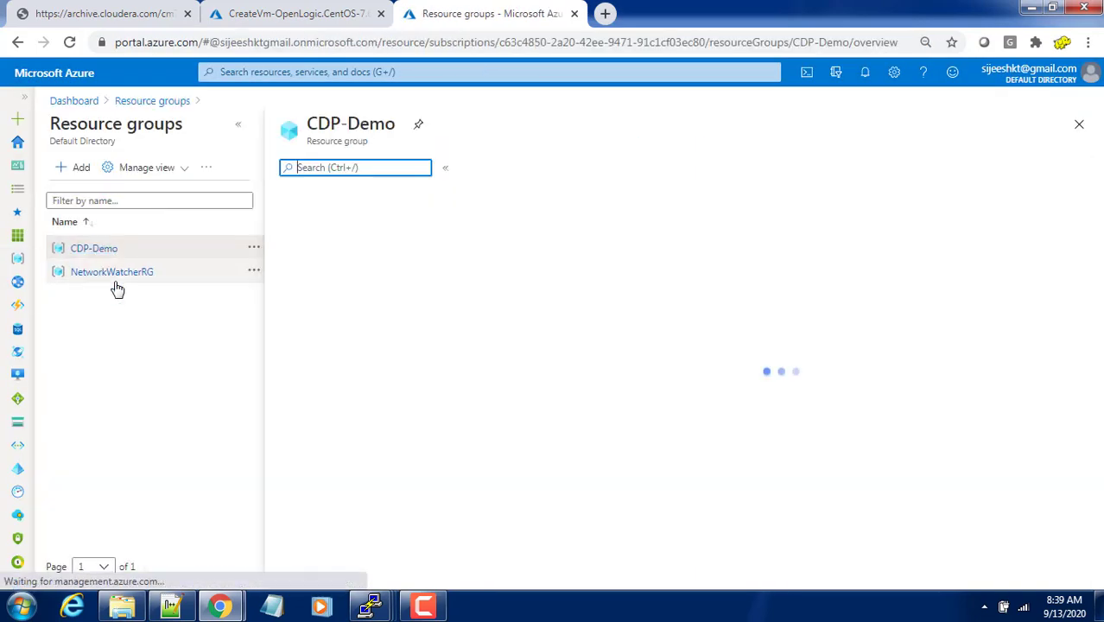
# Search the Marketplace for OpenLogic CentOS 7.6 and start creating a CentOS-based 7.6 virtual machine in the resource group
pyautogui.click(493, 170)
pyautogui.click(80, 354)
pyautogui.click(112, 176)
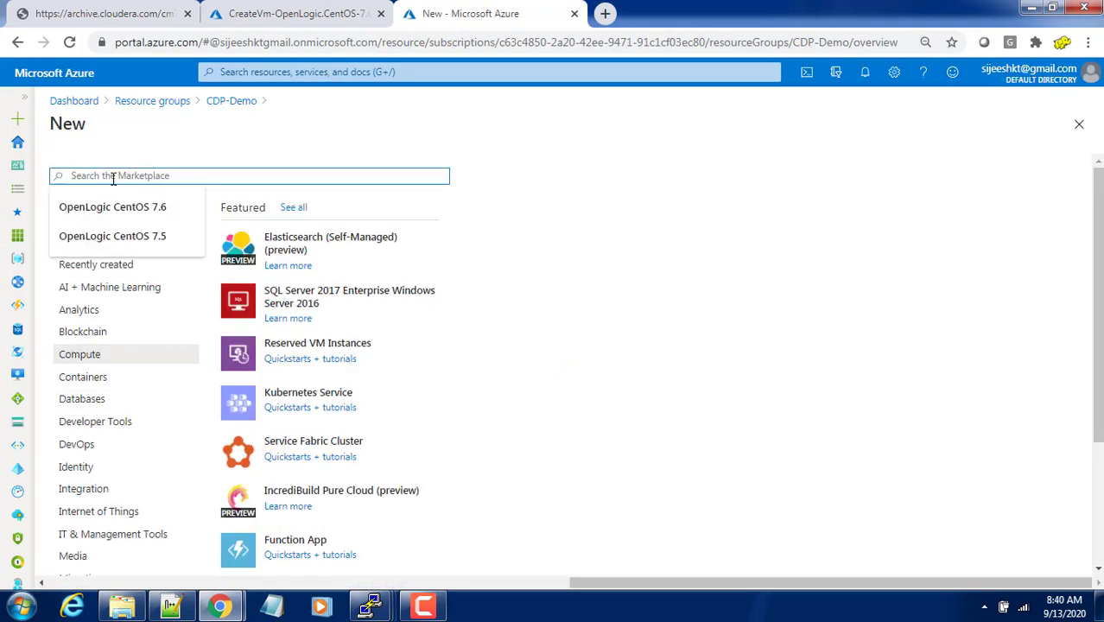
pyautogui.click(194, 208)
pyautogui.press('Return')
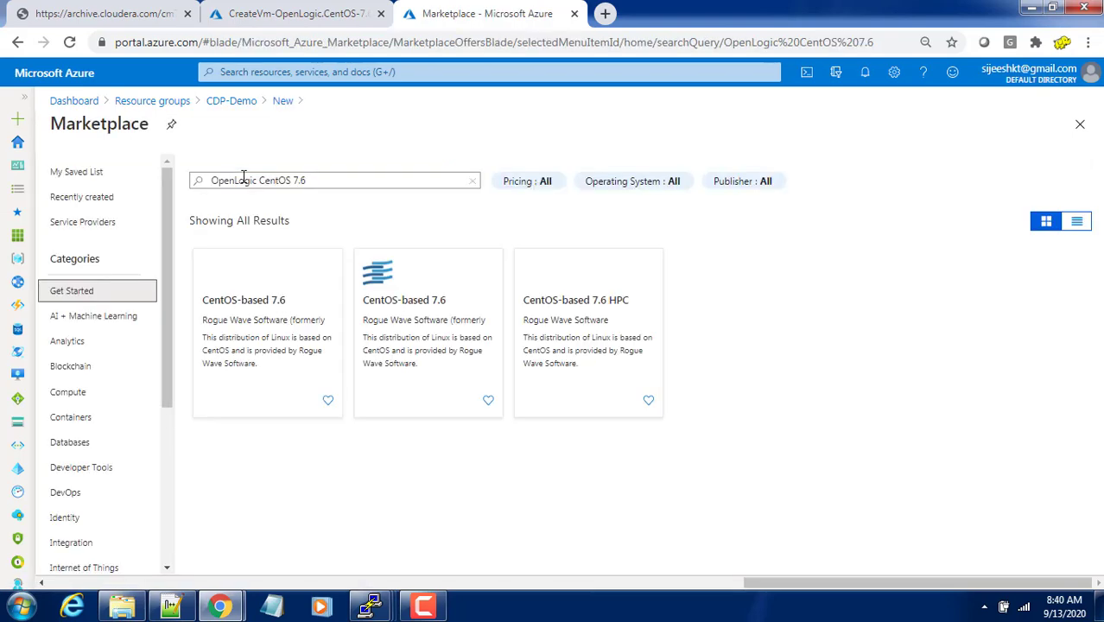
pyautogui.click(275, 296)
pyautogui.click(173, 223)
# Name the virtual machine node01 and set its region to (Asia Pacific) Australia Southeast
pyautogui.click(289, 425)
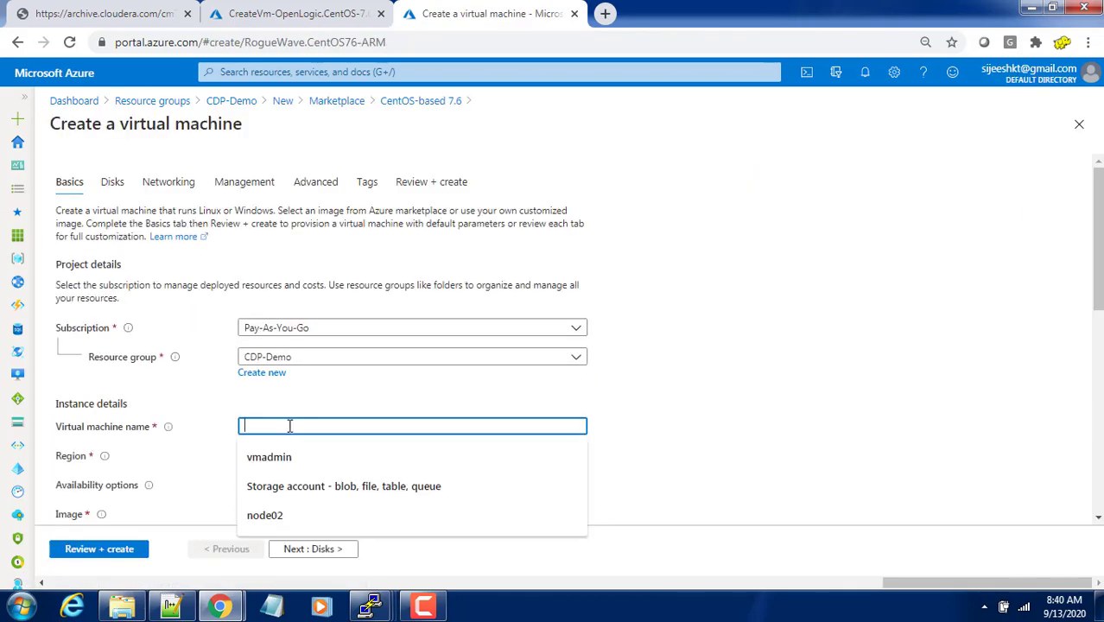
pyautogui.write('node01')
pyautogui.click(412, 455)
pyautogui.write('austr')
pyautogui.click(554, 377)
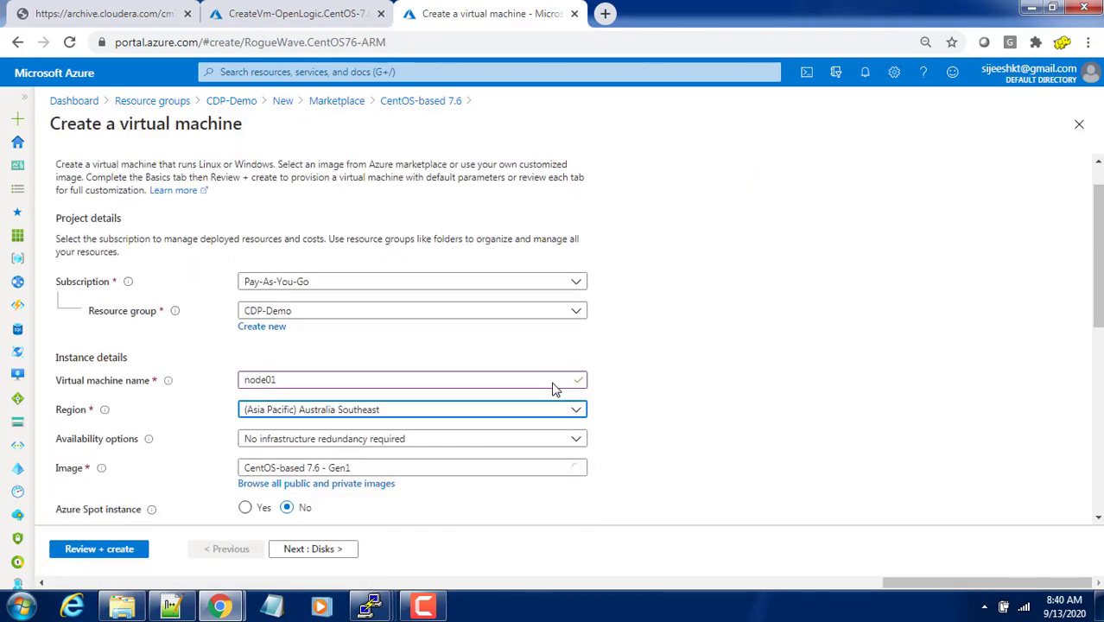
# Set node01's administrator username to vmadmin
pyautogui.scroll(-2, 432, 387)
pyautogui.scroll(-1, 335, 419)
pyautogui.doubleClick(255, 417)
pyautogui.write('vma')
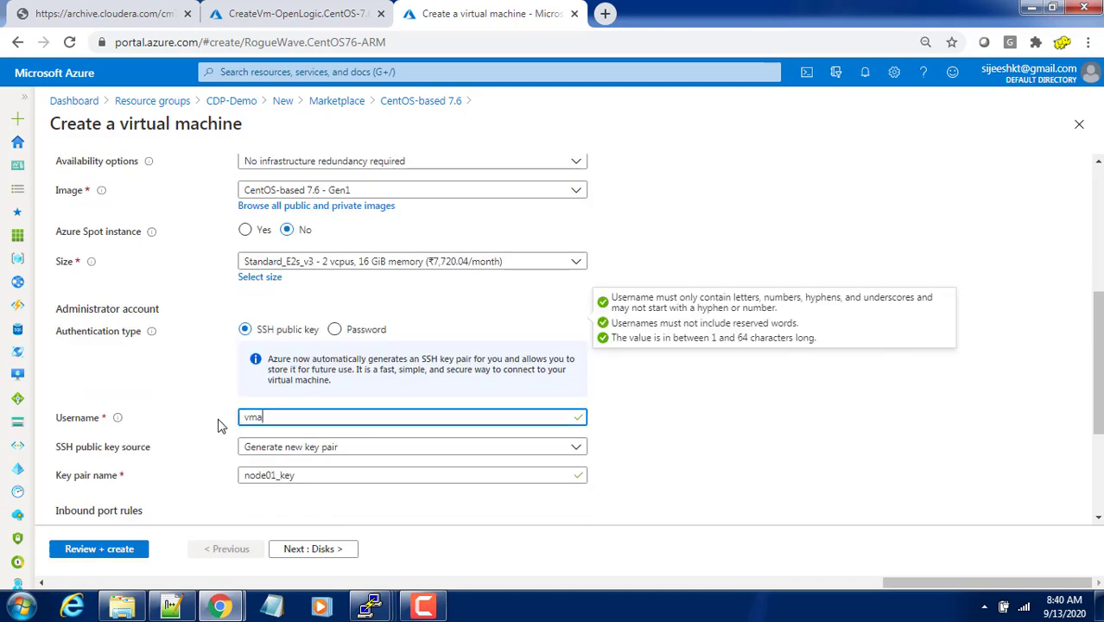
pyautogui.write('dmin')
# Set node01's SSH public key source to the existing key stored in Azure, choosing cdp-demo
pyautogui.click(323, 448)
pyautogui.click(323, 490)
pyautogui.scroll(-2, 633, 414)
pyautogui.click(323, 328)
pyautogui.click(323, 400)
pyautogui.scroll(-1, 522, 428)
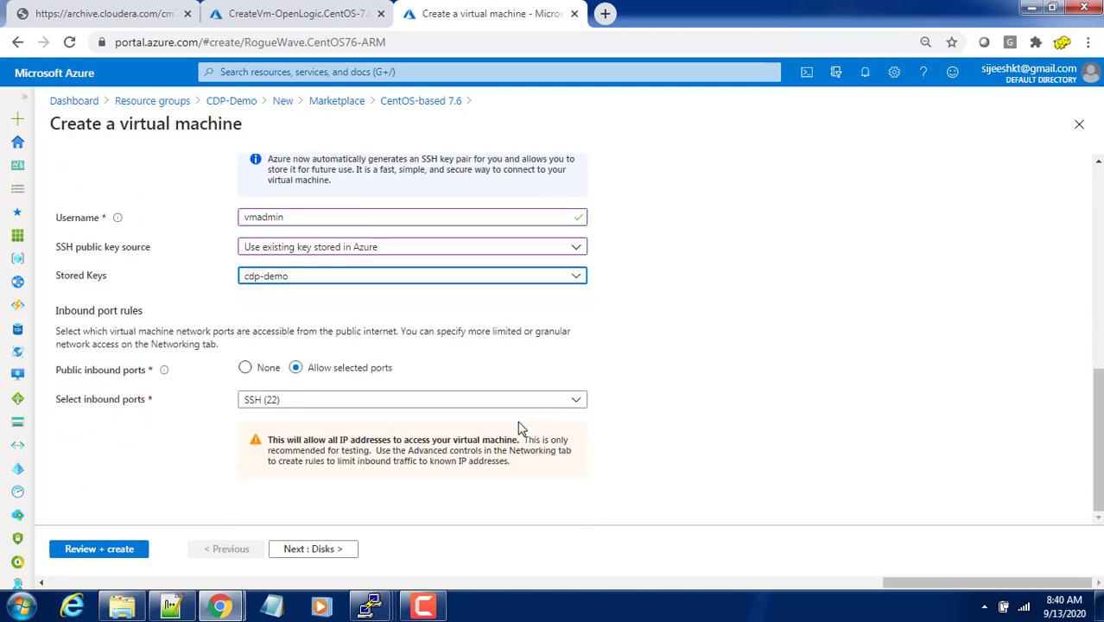
# Review node01's basic settings, from name, region and size to the administrator account and inbound port rules
pyautogui.scroll(8, 521, 429)
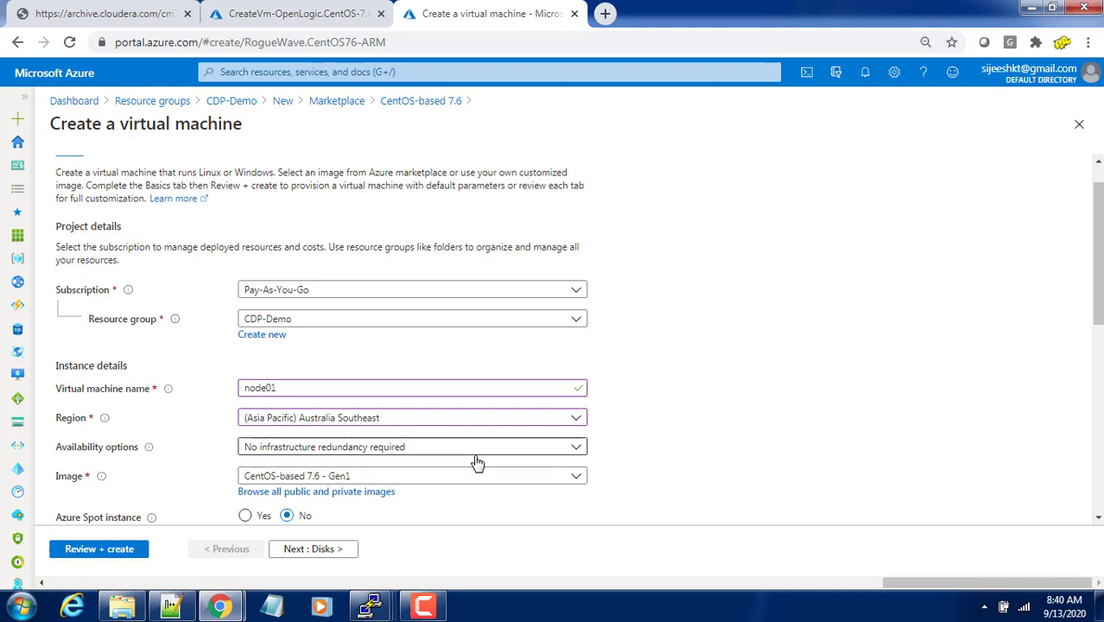
pyautogui.scroll(-2, 377, 464)
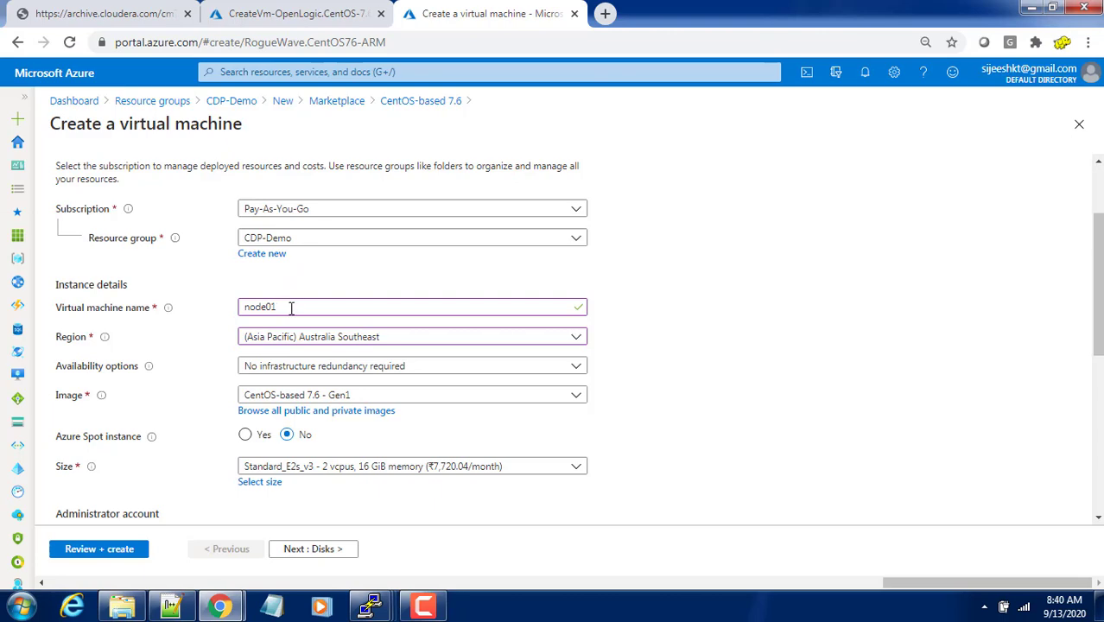
pyautogui.moveTo(292, 308); pyautogui.dragTo(227, 311)
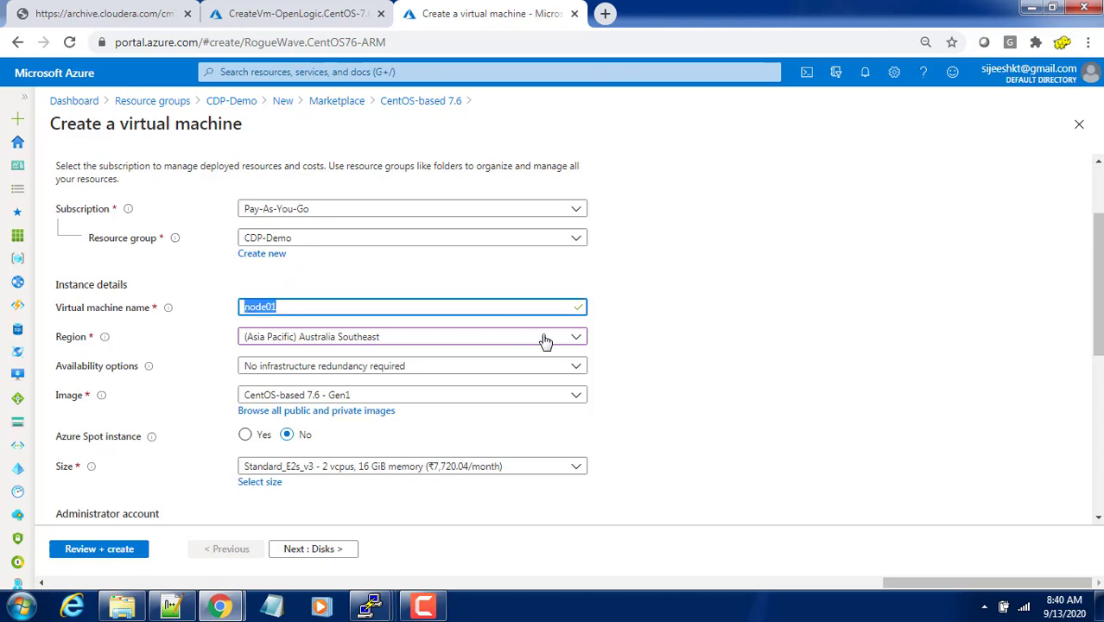
pyautogui.scroll(-1, 537, 349)
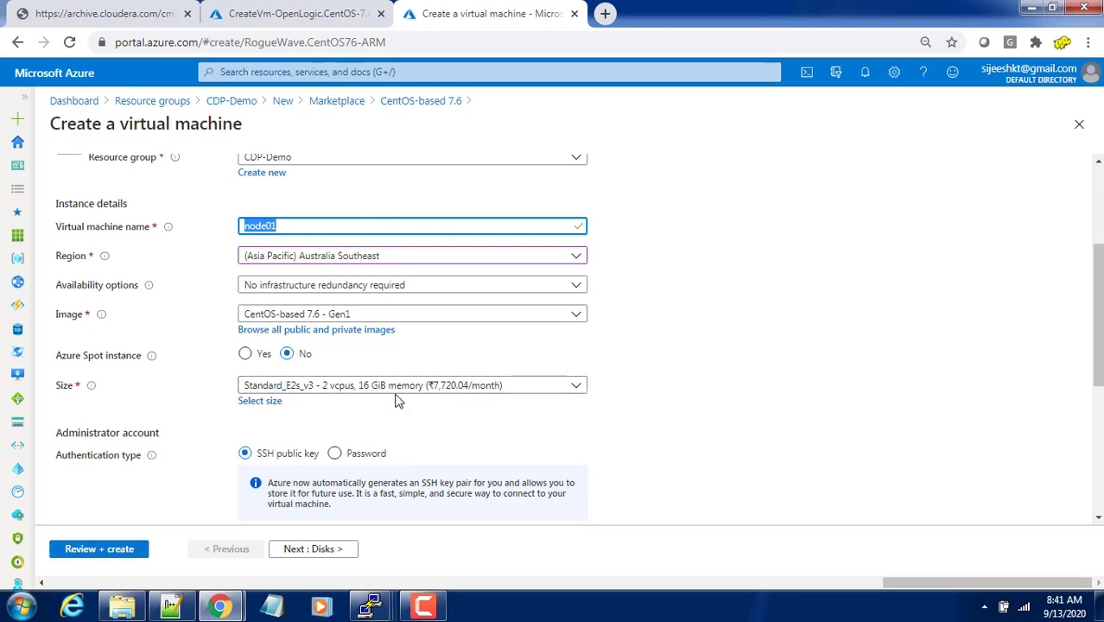
pyautogui.scroll(-3, 397, 400)
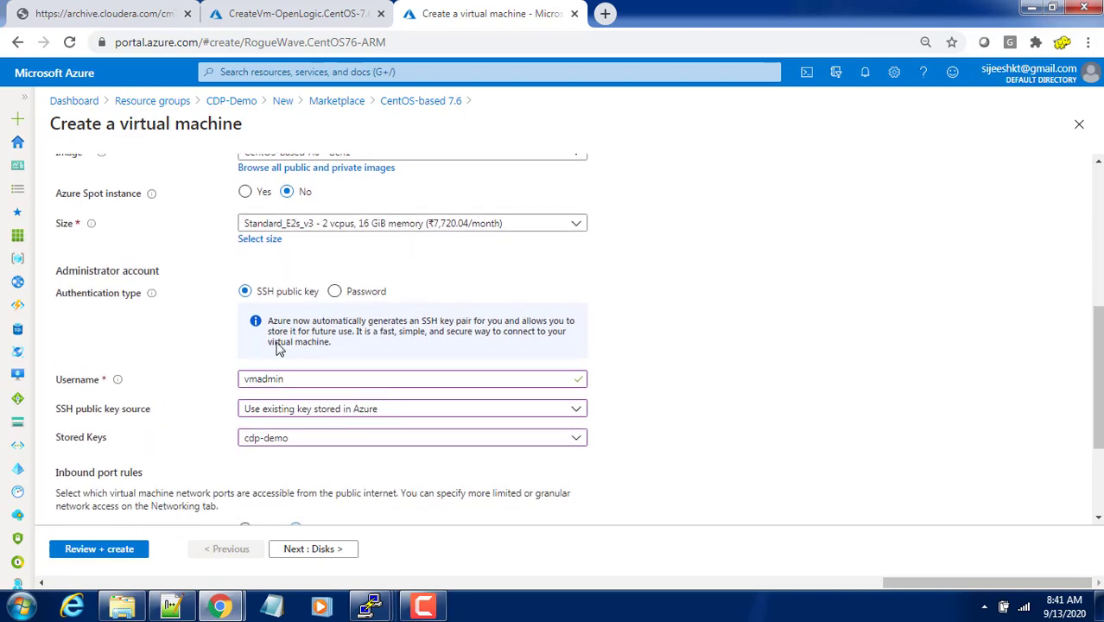
pyautogui.scroll(-1, 285, 384)
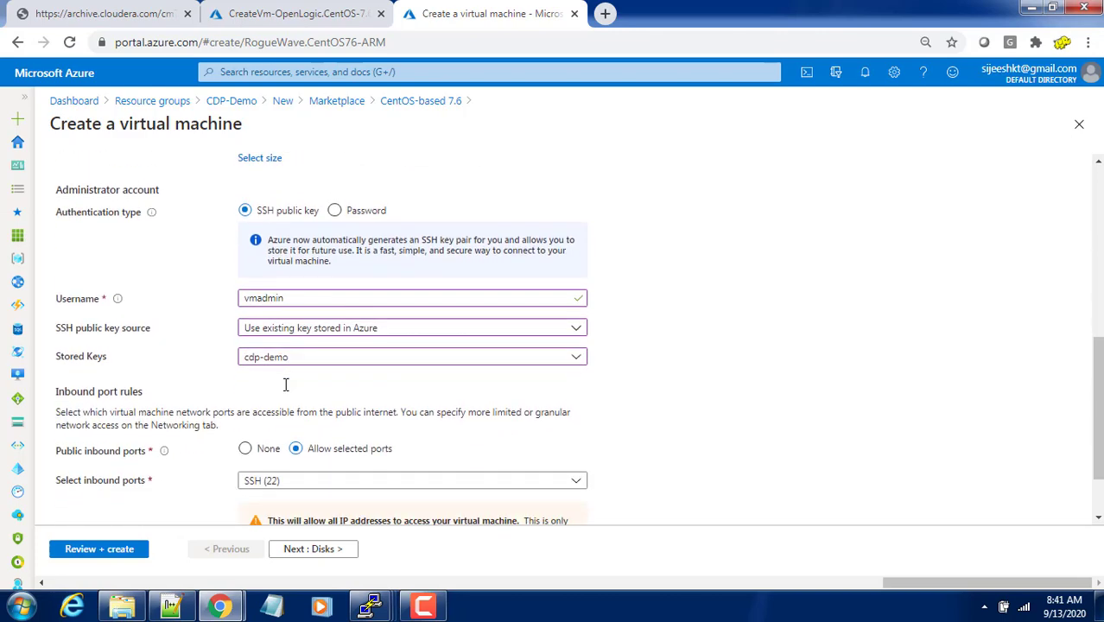
pyautogui.scroll(-1, 267, 402)
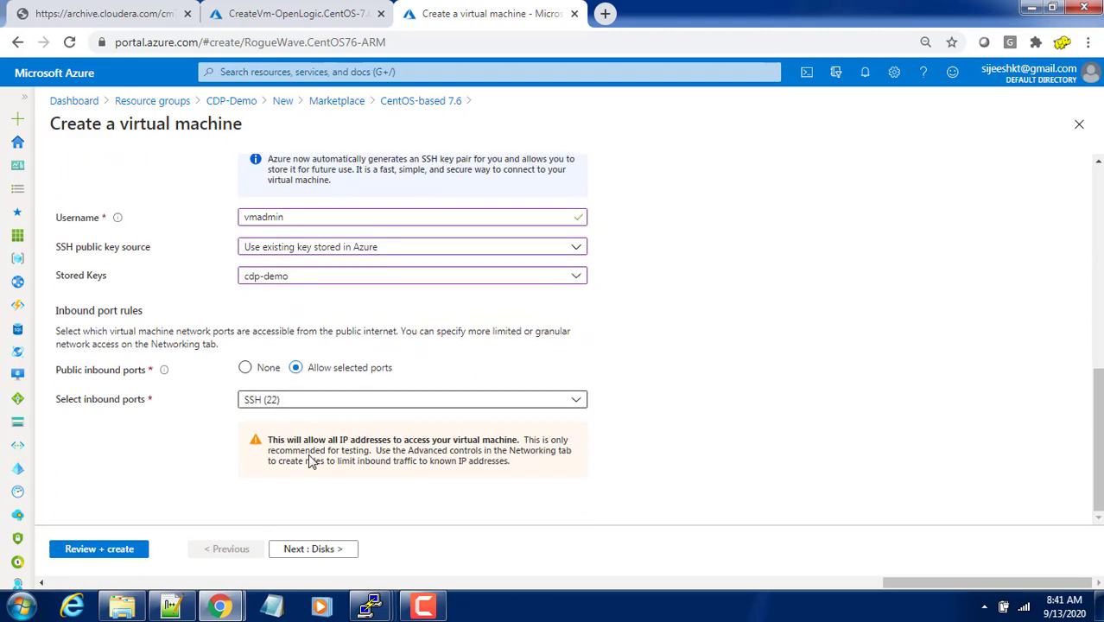
# Create and attach a new empty 64 GiB Premium SSD data disk to node01
pyautogui.click(328, 553)
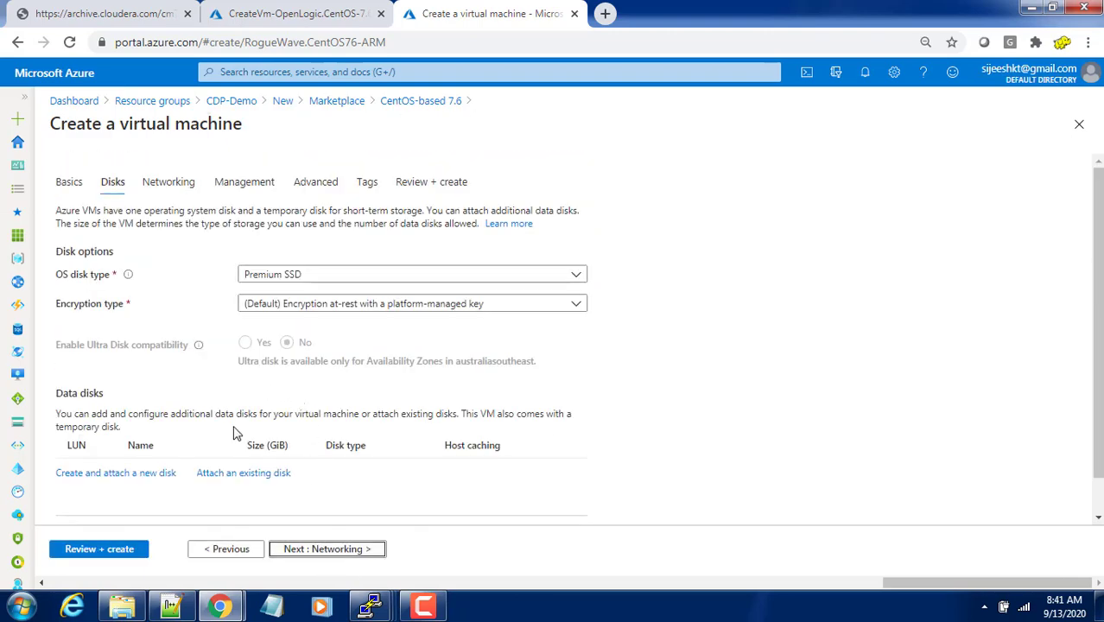
pyautogui.scroll(-1, 235, 432)
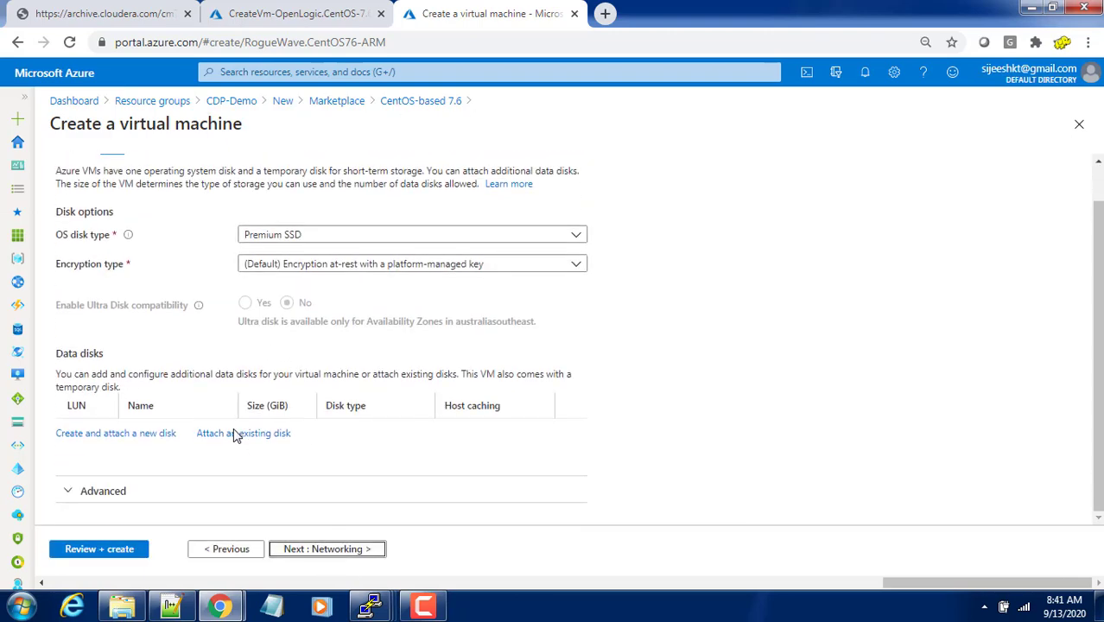
pyautogui.click(116, 434)
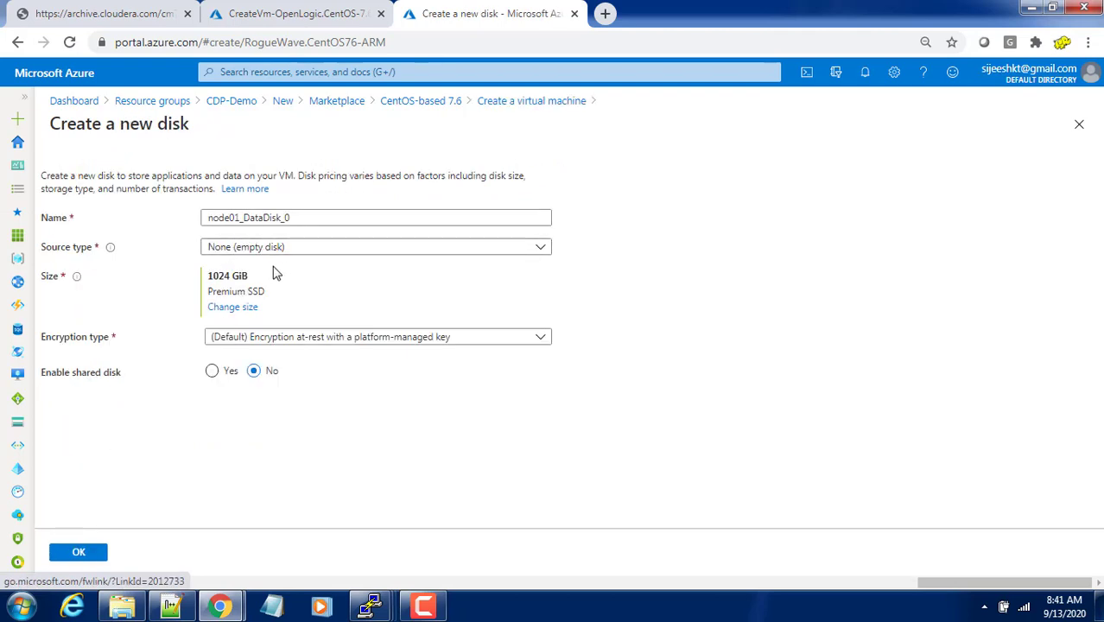
pyautogui.click(231, 307)
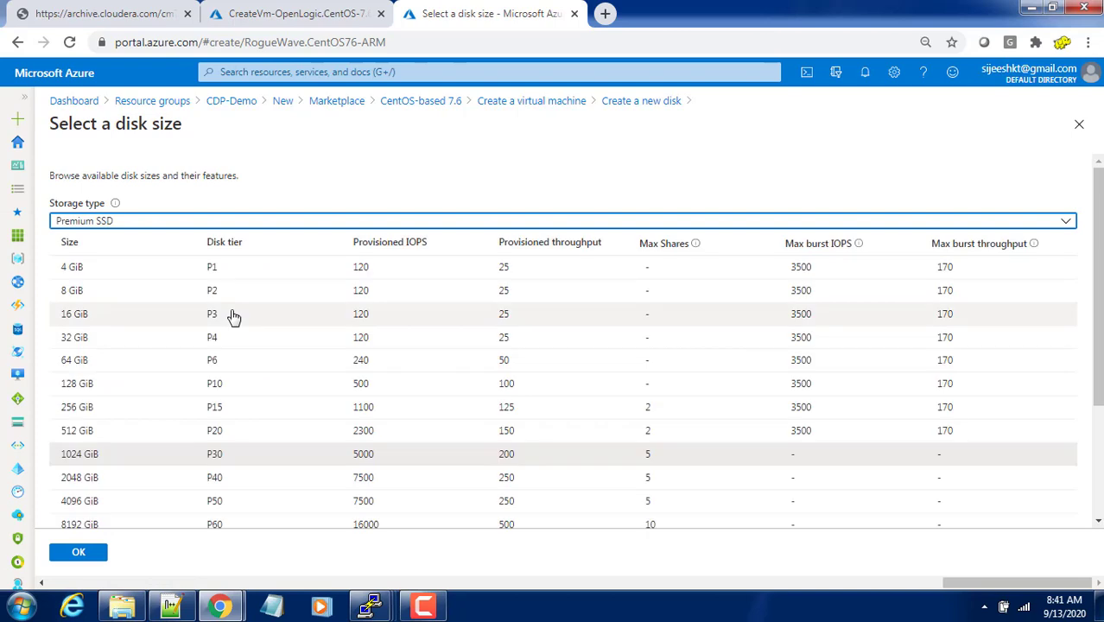
pyautogui.click(96, 363)
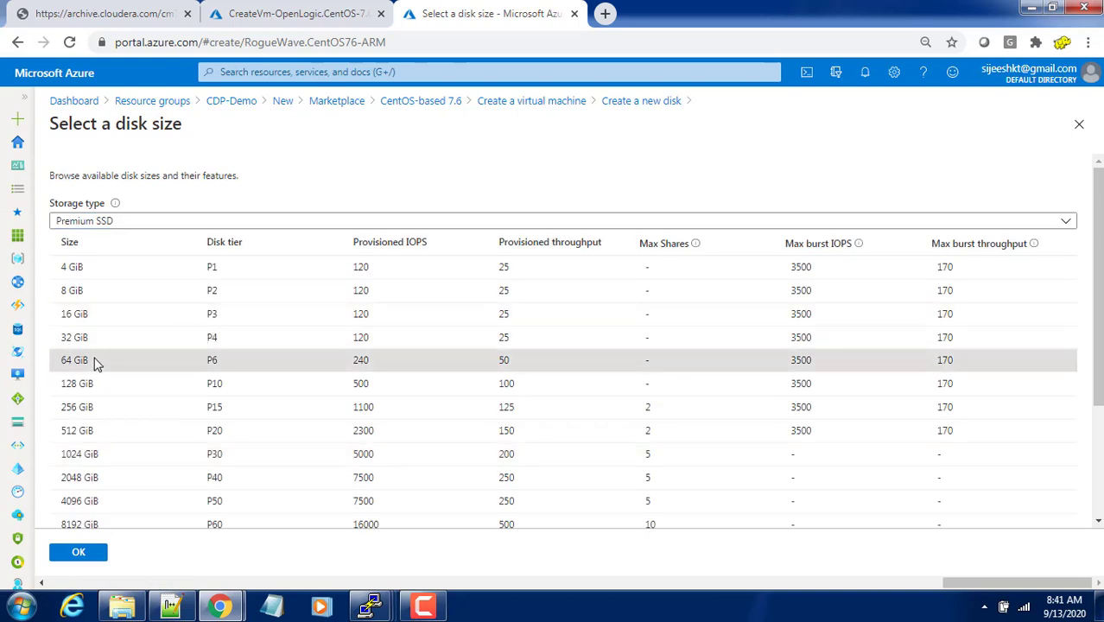
pyautogui.click(81, 552)
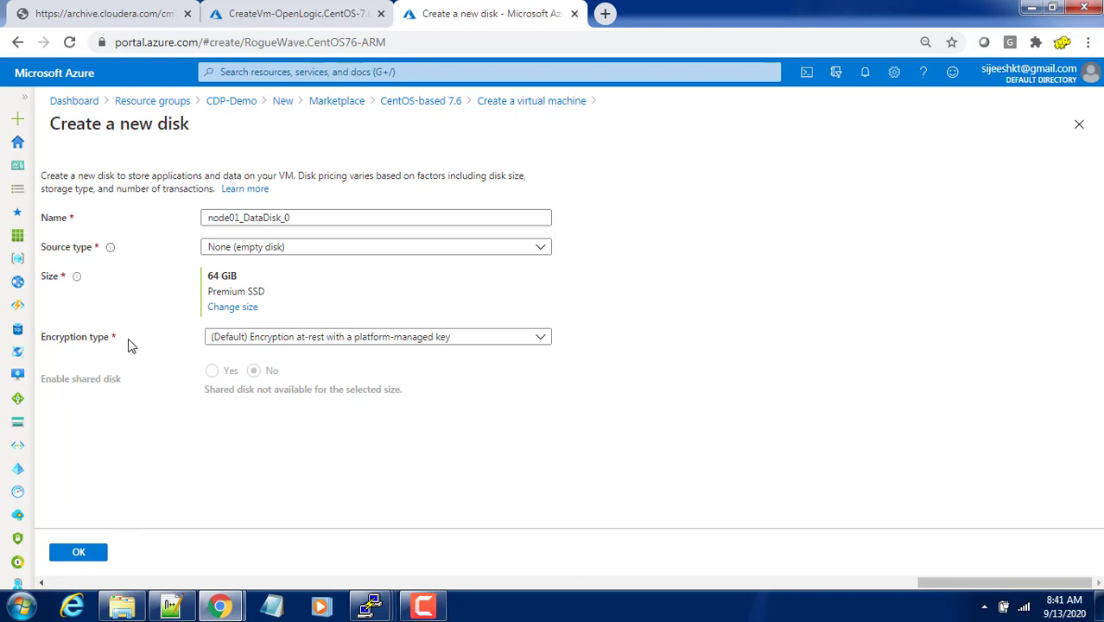
pyautogui.click(79, 552)
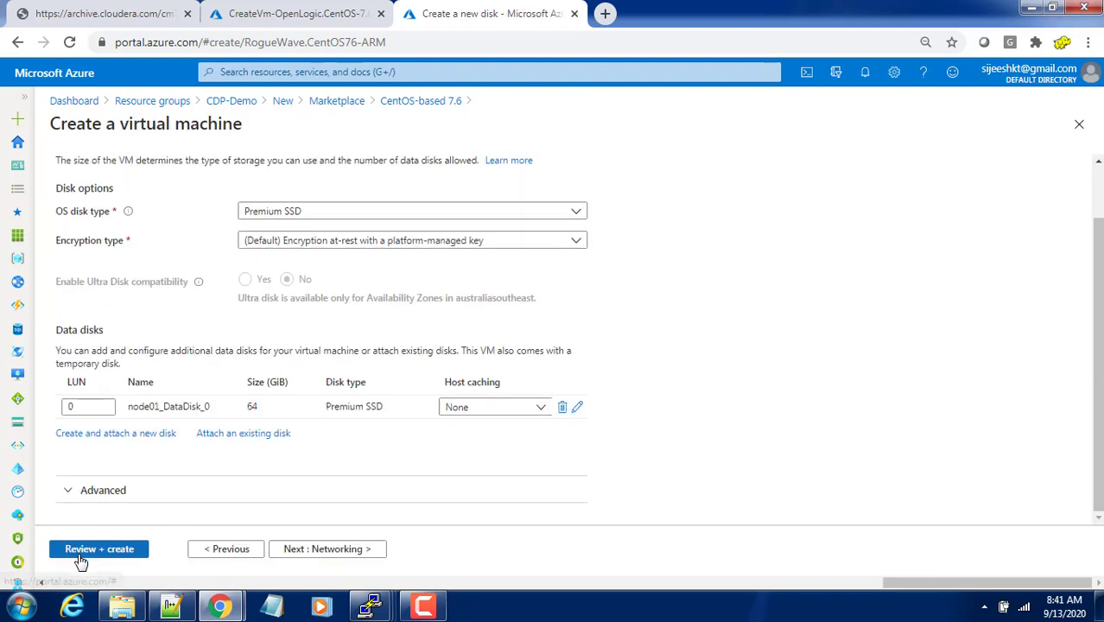
# Set node01's virtual network to CDP-Demo-vnet and its public IP to None
pyautogui.click(316, 553)
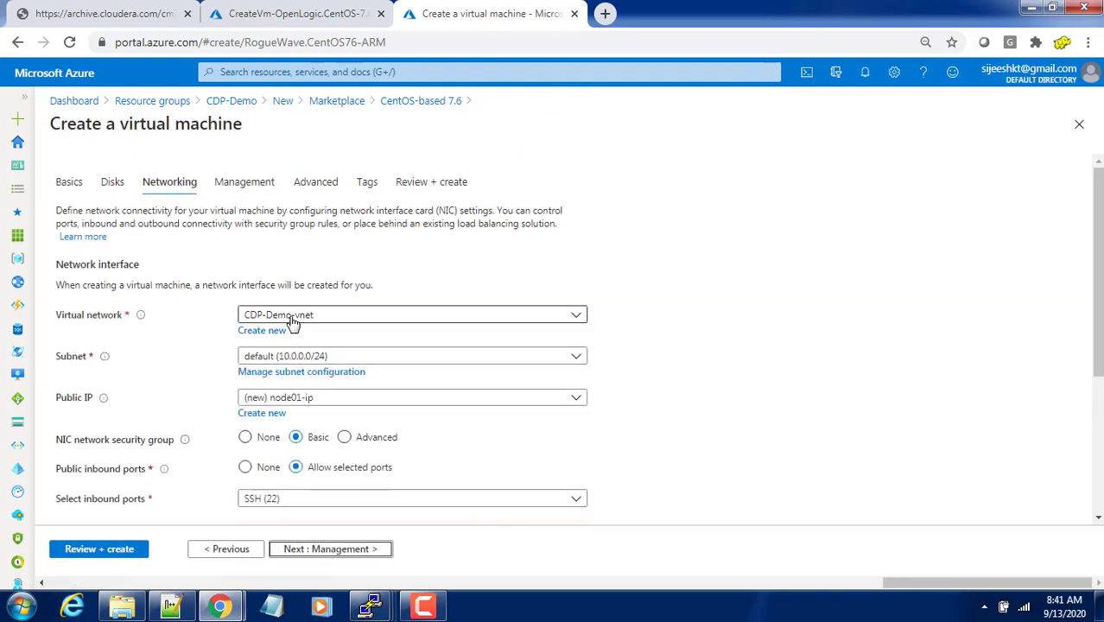
pyautogui.click(293, 318)
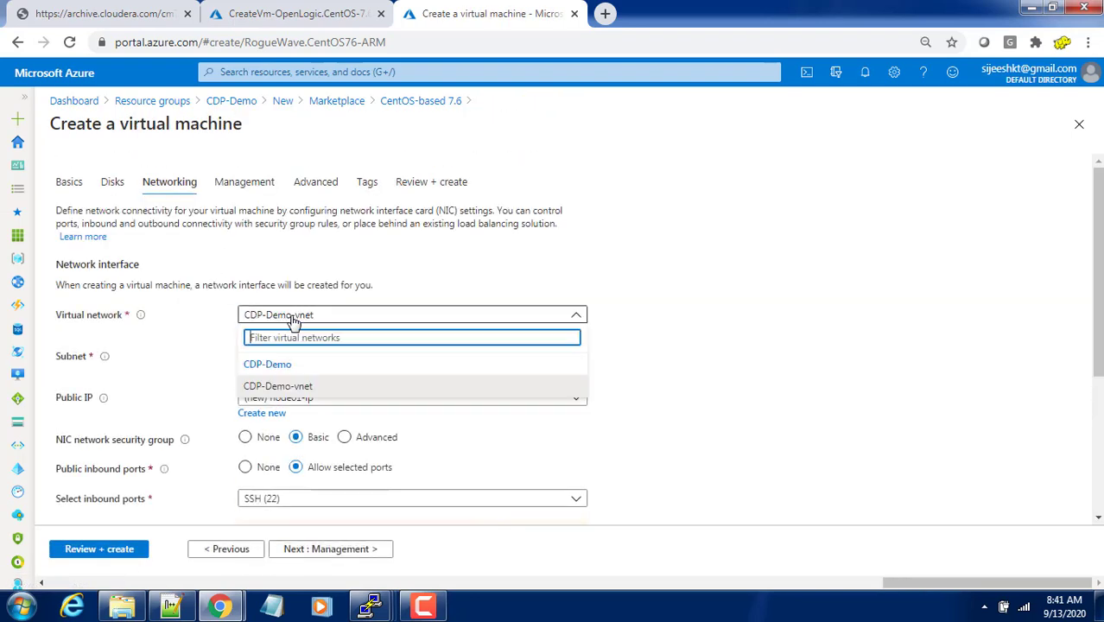
pyautogui.click(271, 387)
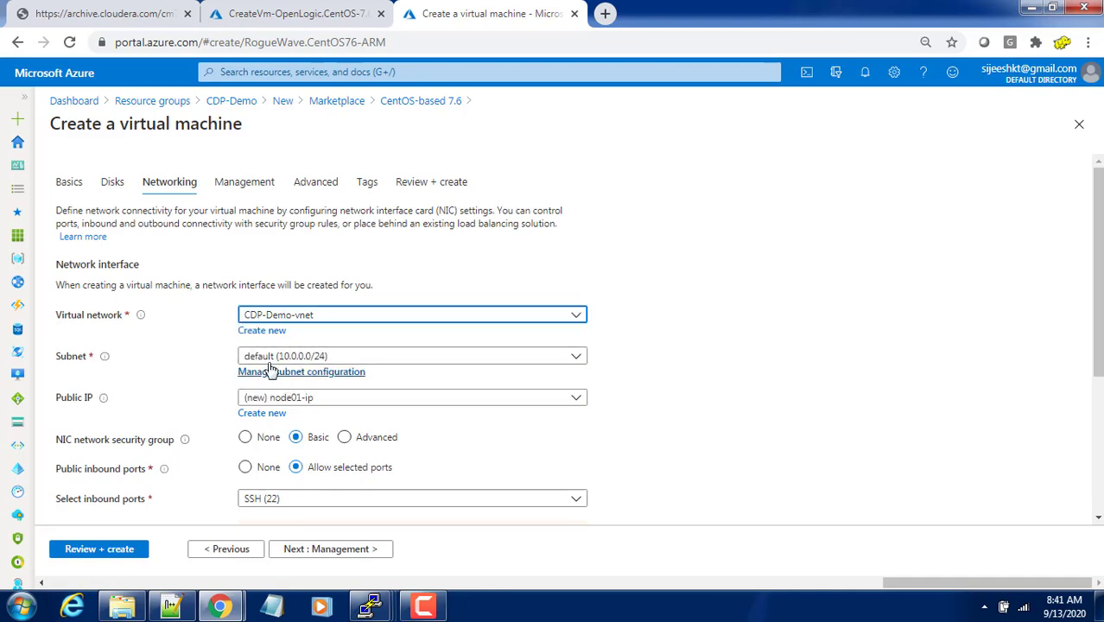
pyautogui.scroll(-1, 415, 406)
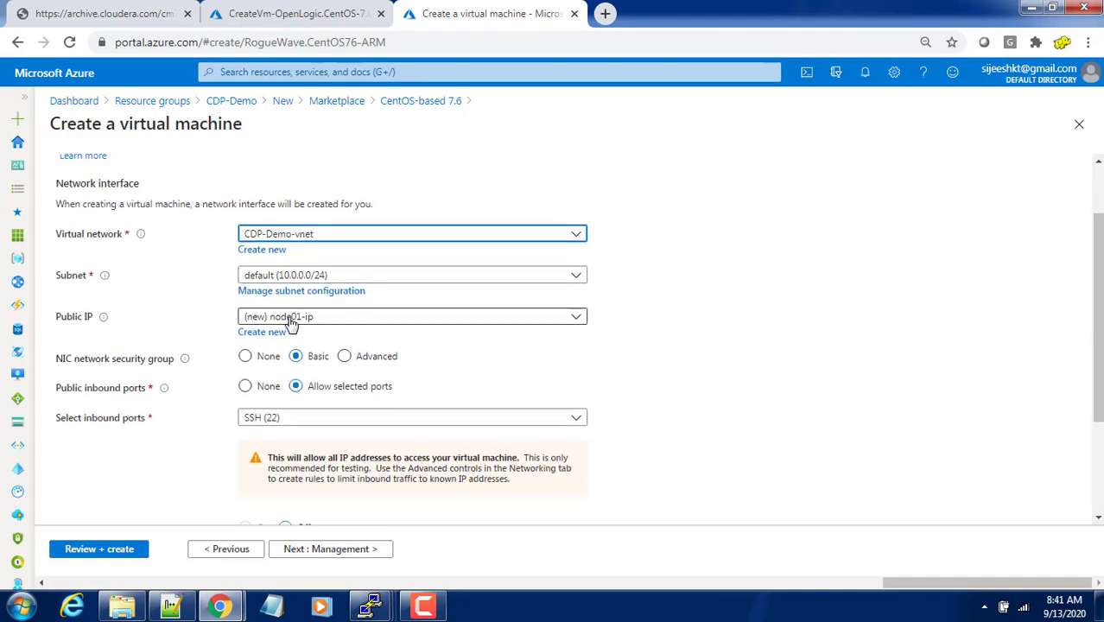
pyautogui.click(290, 323)
pyautogui.click(269, 359)
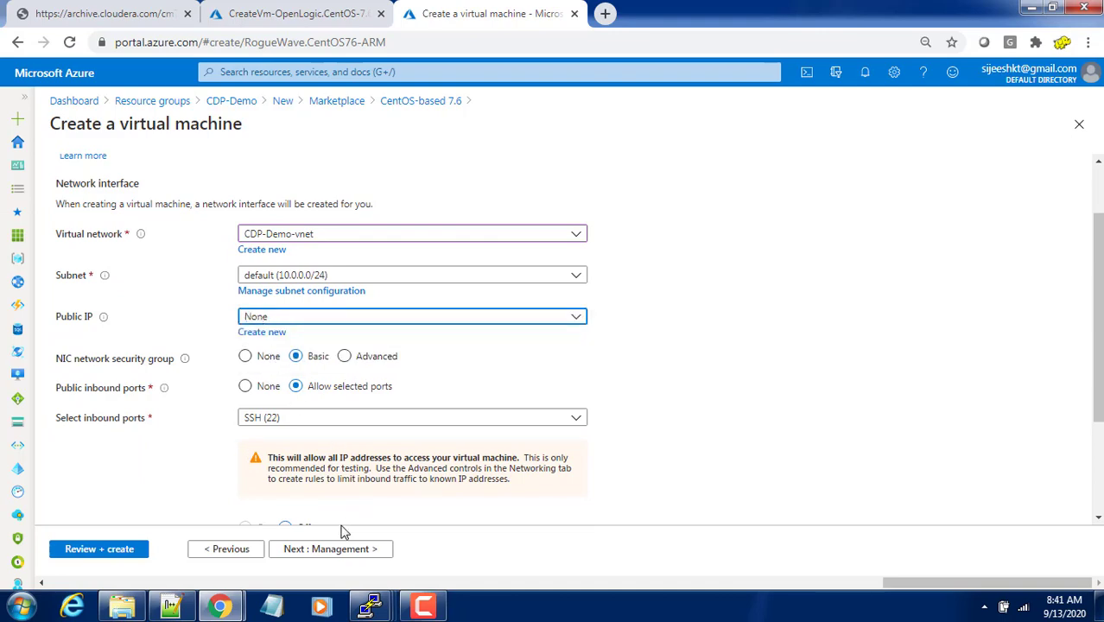
pyautogui.scroll(-2, 343, 539)
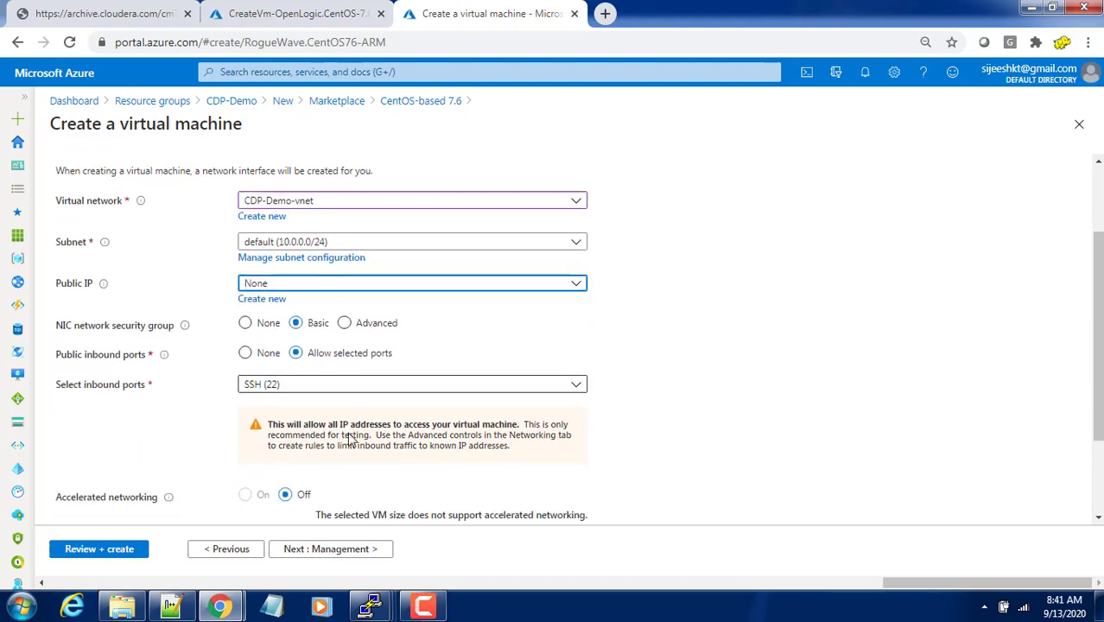
# Disable boot diagnostics in node01's management settings
pyautogui.click(342, 549)
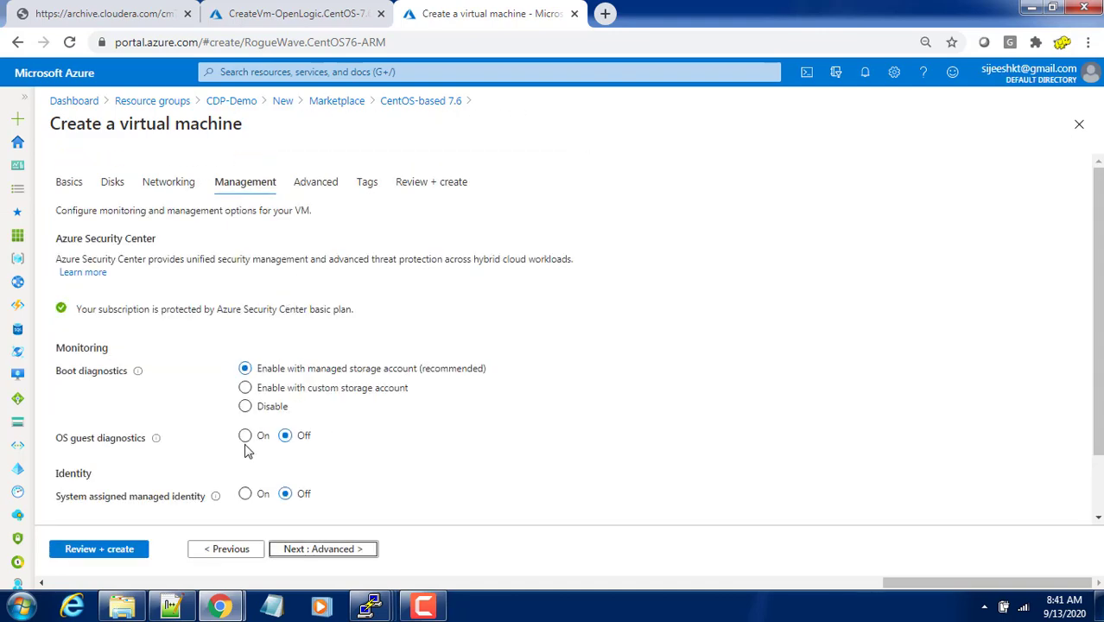
pyautogui.click(246, 407)
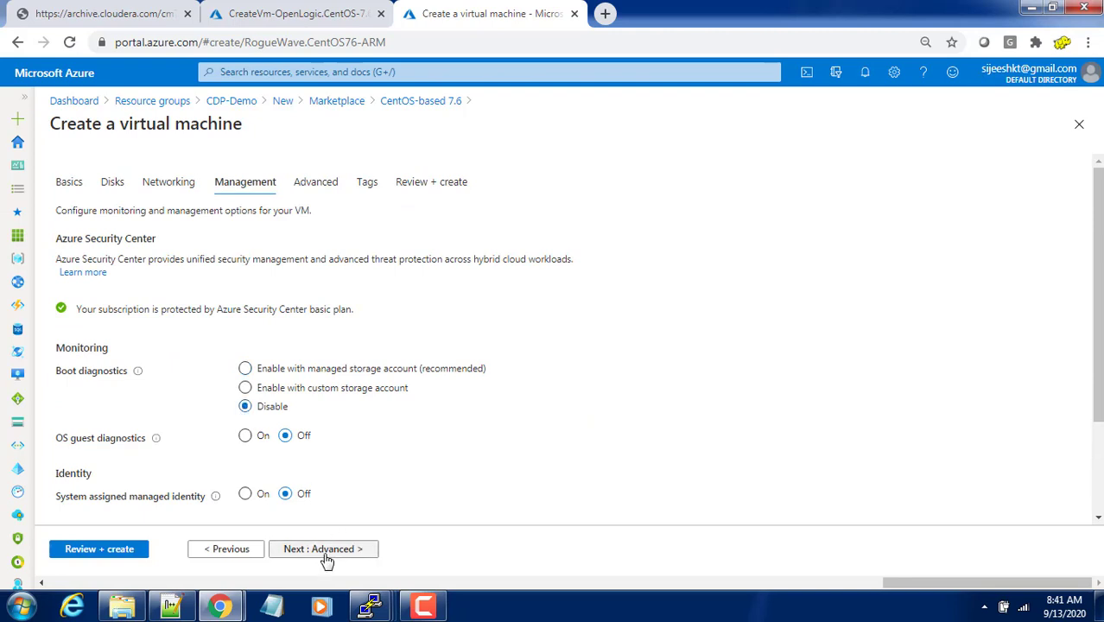
pyautogui.scroll(-2, 449, 474)
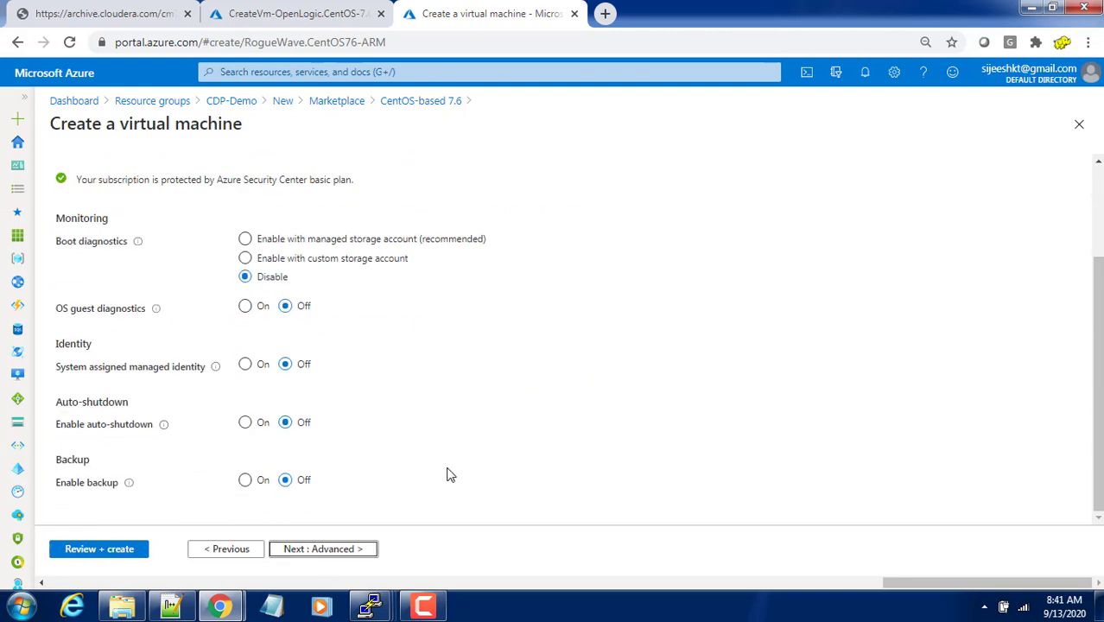
# Keep the default advanced settings and tags, review node01's configuration, and create the virtual machine
pyautogui.click(353, 549)
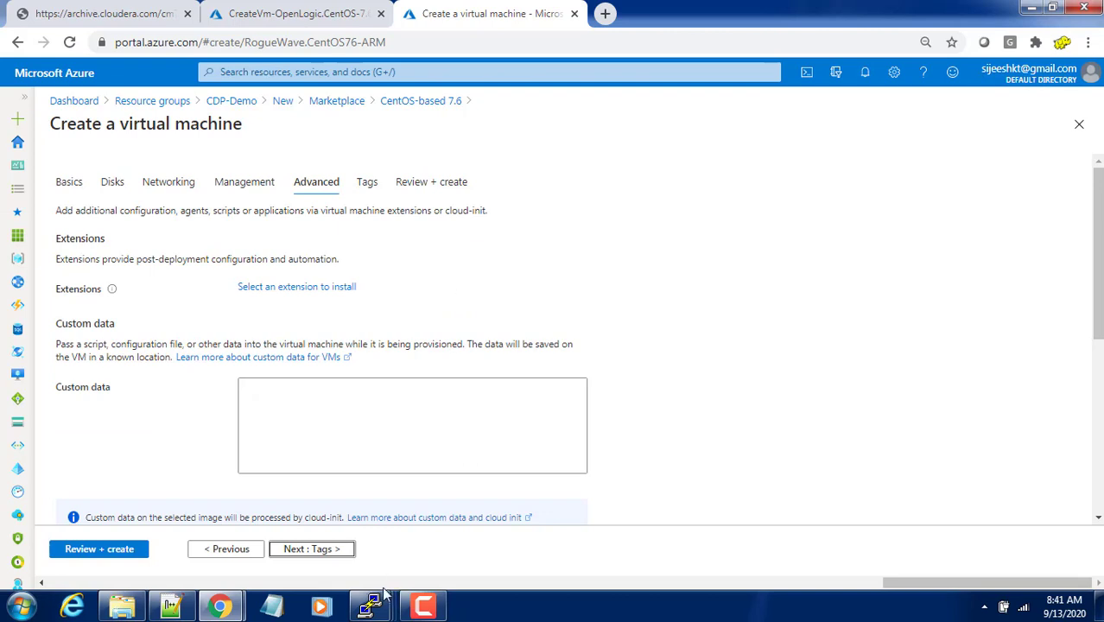
pyautogui.click(311, 551)
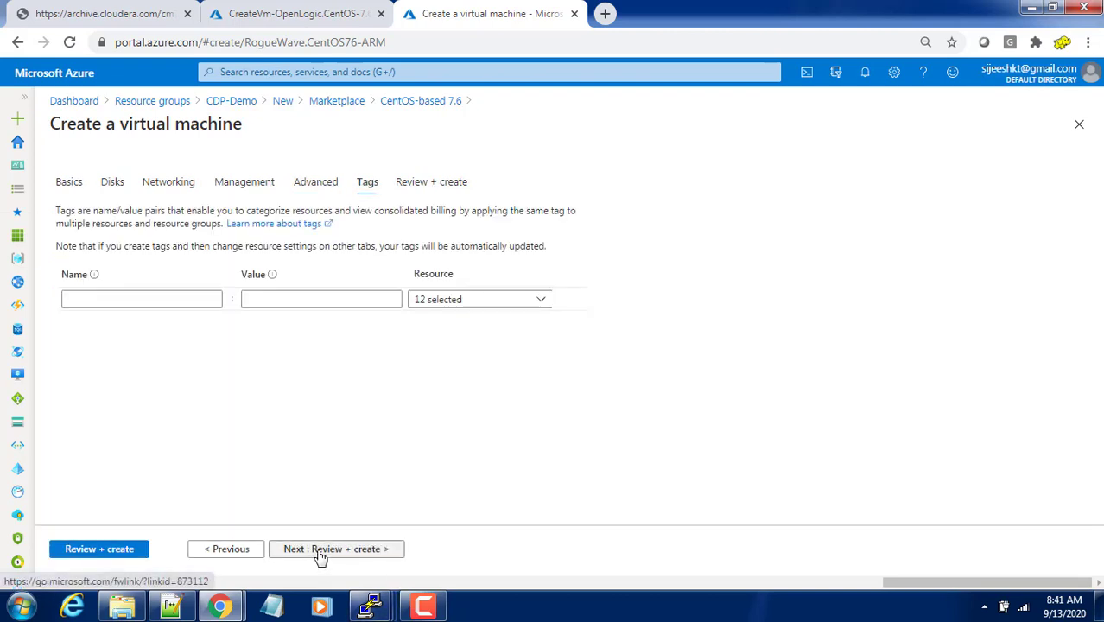
pyautogui.click(318, 553)
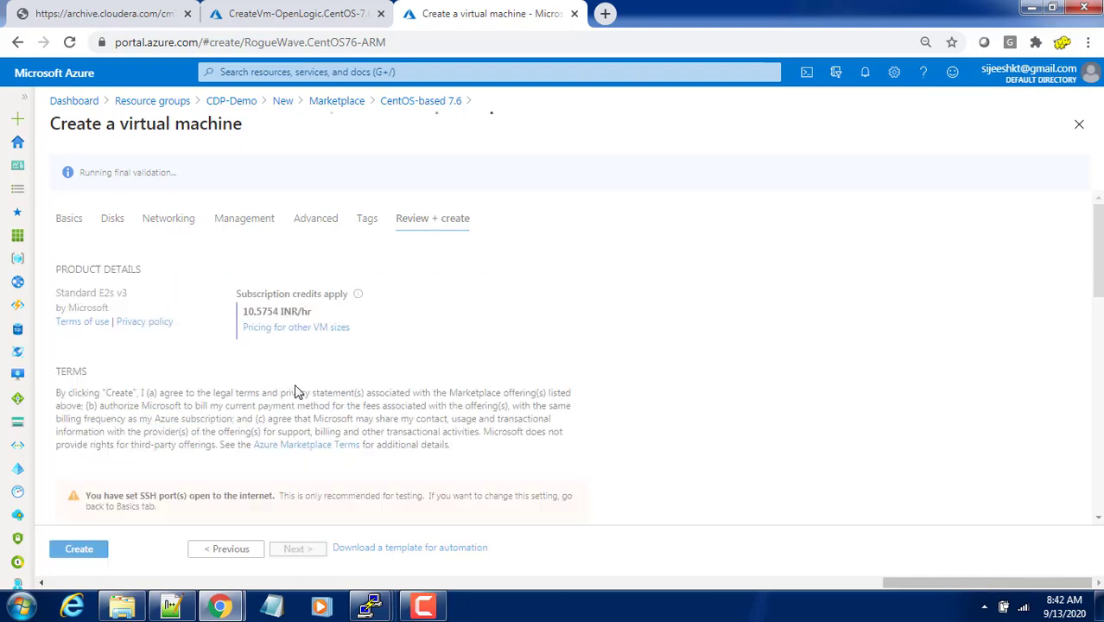
pyautogui.scroll(-1, 296, 391)
pyautogui.scroll(-2, 119, 510)
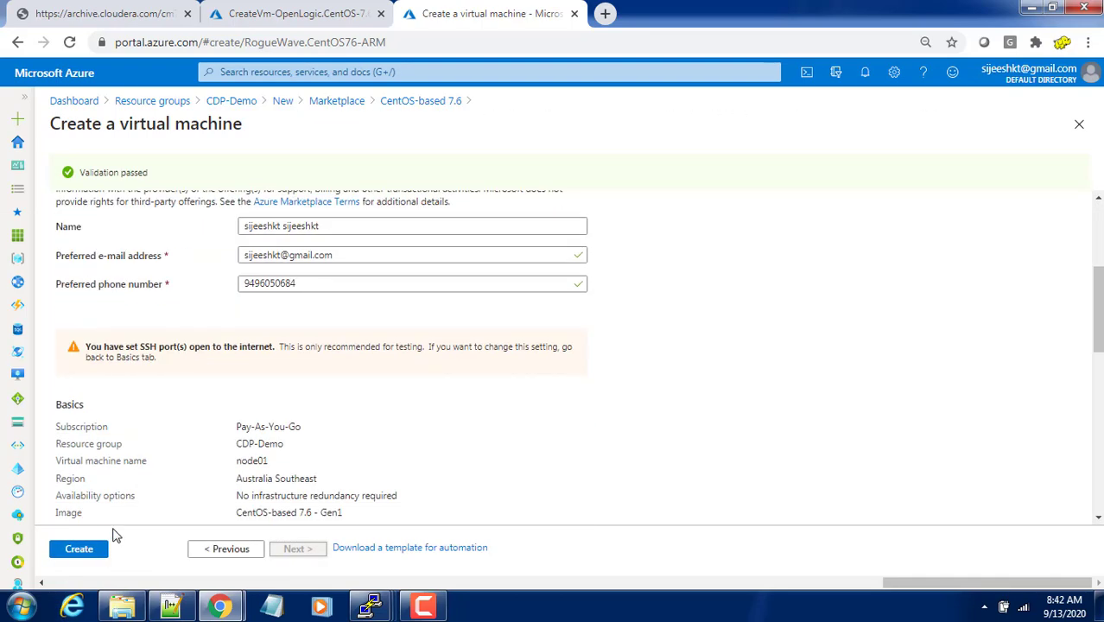
pyautogui.click(80, 550)
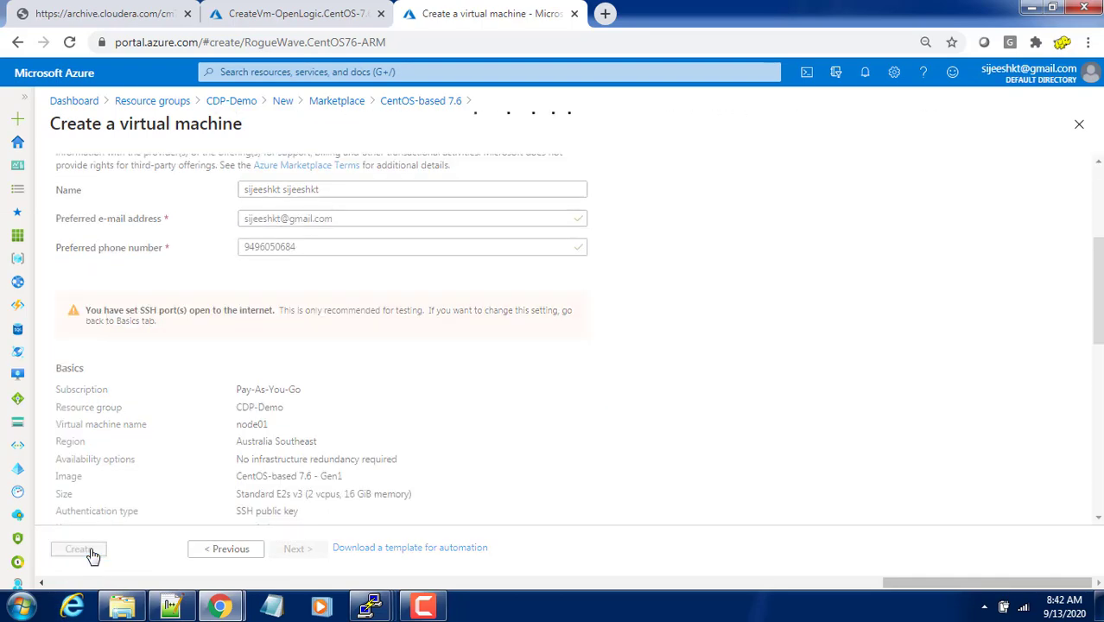
# Open portal.azure.com in a new browser tab and go to the CDP-Demo resource group
pyautogui.click(606, 16)
pyautogui.write('portal.azure.com')
pyautogui.press('Return')
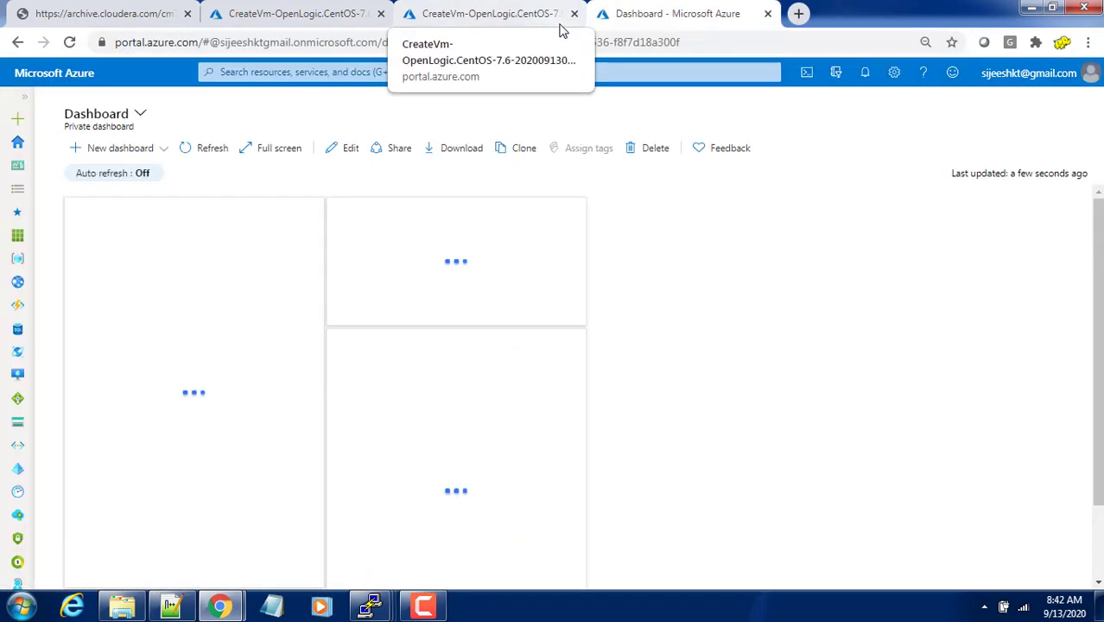
pyautogui.click(14, 305)
pyautogui.click(95, 282)
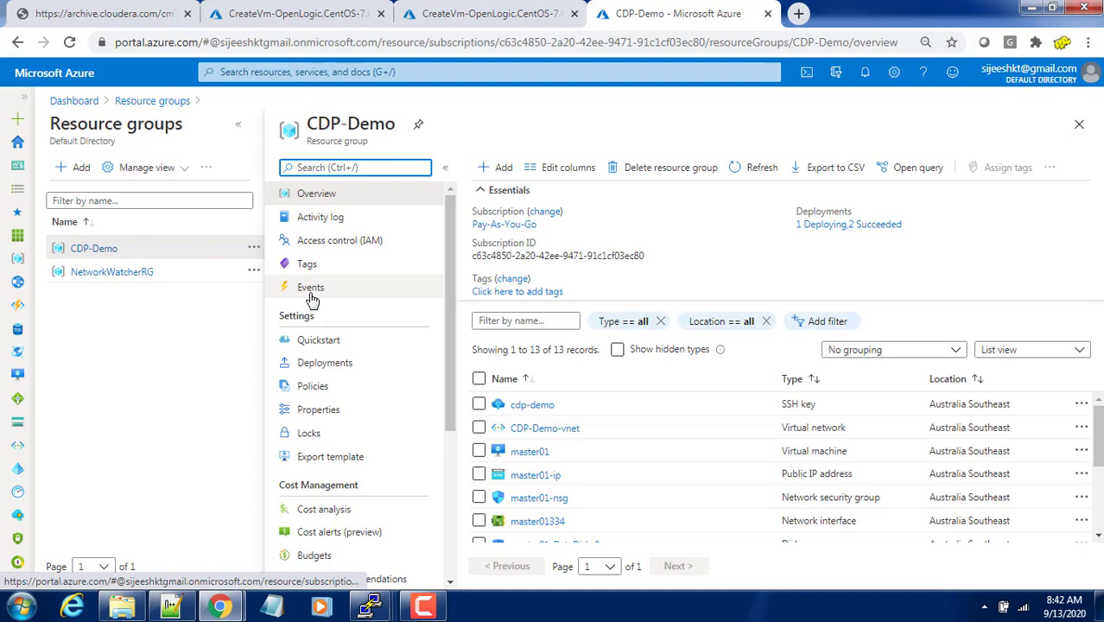
# Search the Marketplace for OpenLogic CentOS 7.6 and start creating another CentOS-based 7.6 virtual machine in CDP-Demo
pyautogui.click(483, 166)
pyautogui.write('OpenLogic CentOS 7.6')
pyautogui.click(115, 209)
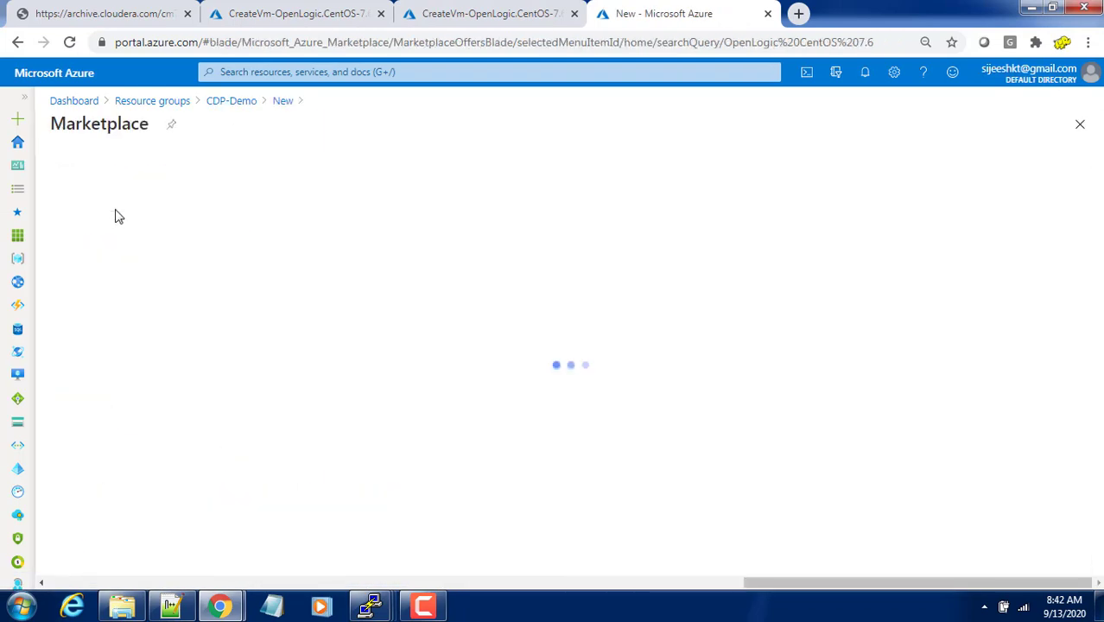
pyautogui.click(251, 295)
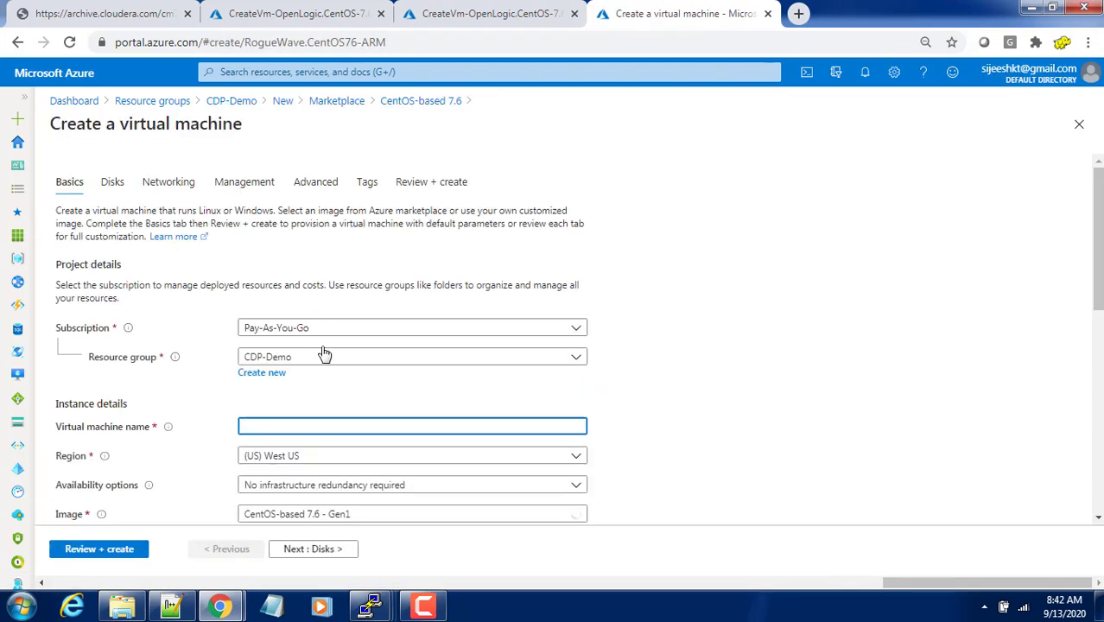
# Name the virtual machine node02 and set its region to (Asia Pacific) Australia Southeast
pyautogui.click(289, 423)
pyautogui.write('node3')
pyautogui.click(275, 457)
pyautogui.write('aust')
pyautogui.click(312, 407)
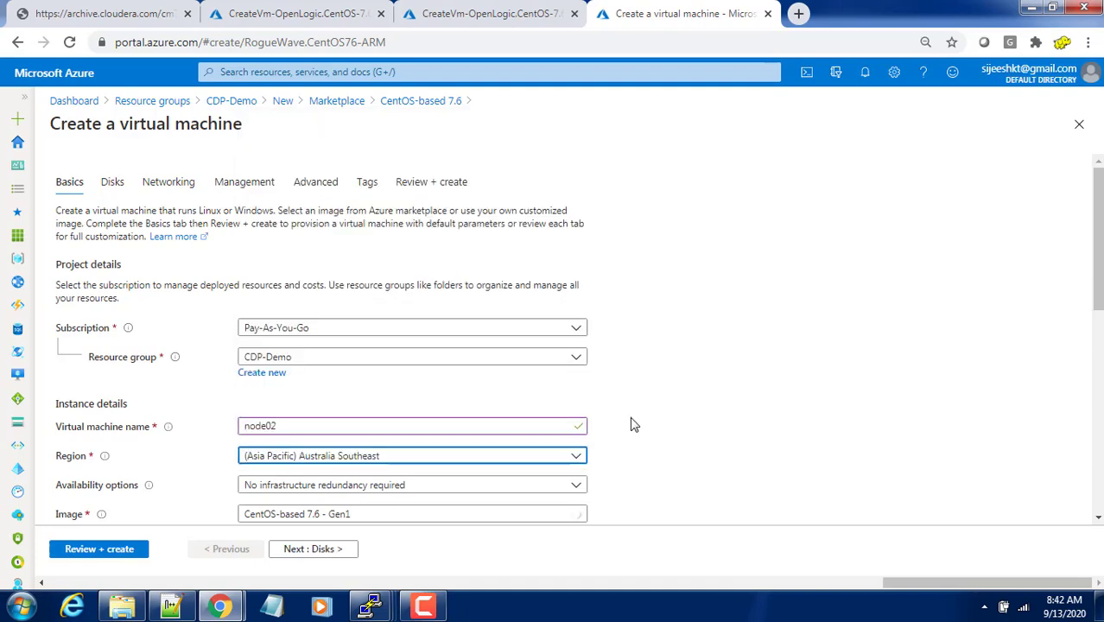
# Set node02's administrator username to vmadmin
pyautogui.scroll(-4, 631, 423)
pyautogui.moveTo(298, 418); pyautogui.dragTo(174, 407)
pyautogui.write('vmadmin')
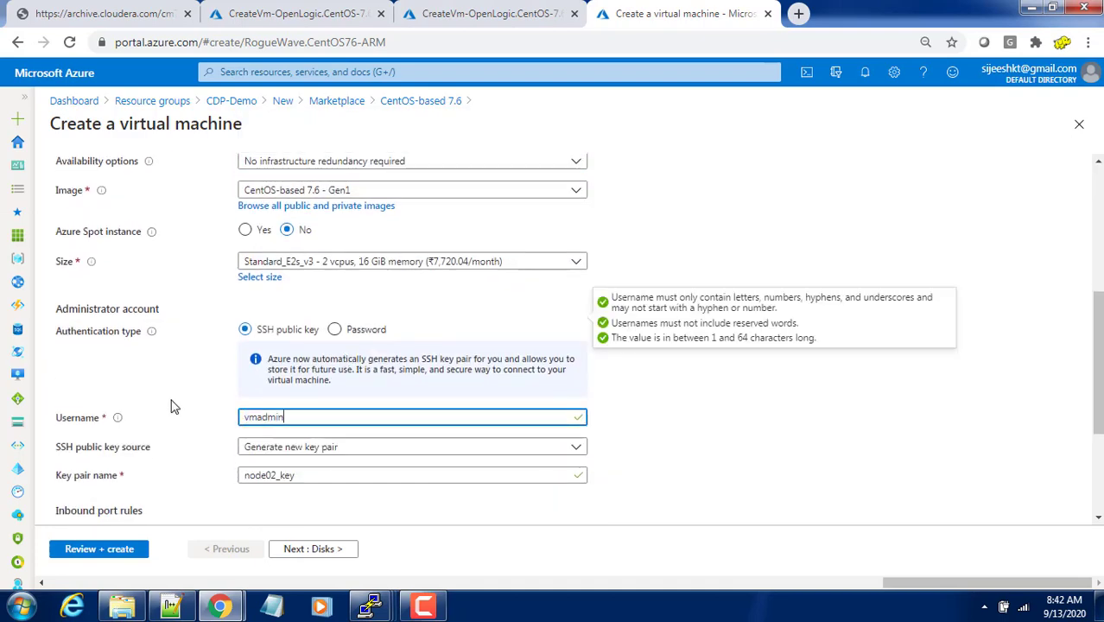
# Set node02's SSH public key source to the existing key stored in Azure, choosing cdp-demo
pyautogui.click(406, 446)
pyautogui.click(312, 490)
pyautogui.scroll(-1, 506, 436)
pyautogui.click(388, 409)
pyautogui.click(350, 483)
pyautogui.scroll(-2, 380, 447)
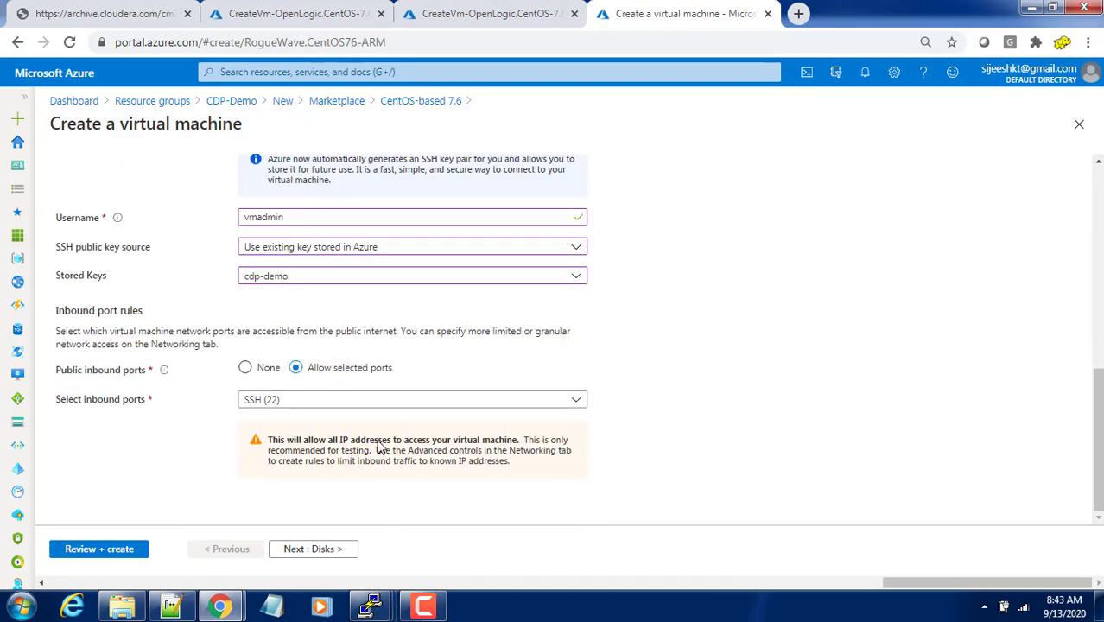
# Create and attach a new 64 GiB Premium SSD data disk to node02
pyautogui.click(313, 549)
pyautogui.click(116, 472)
pyautogui.click(233, 307)
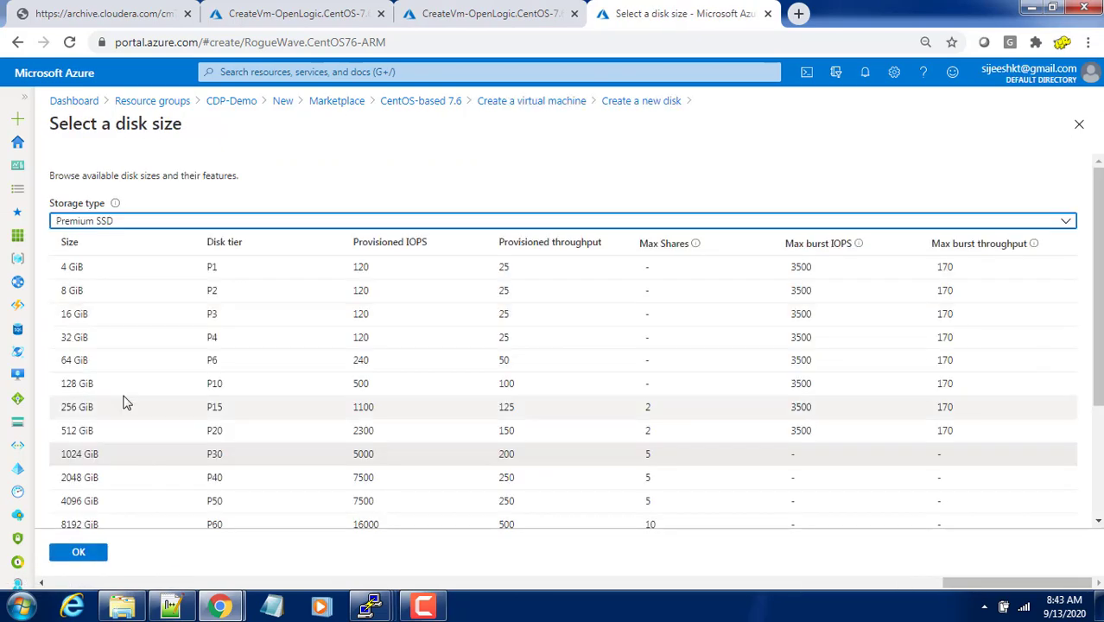
pyautogui.click(121, 359)
pyautogui.click(79, 551)
pyautogui.click(79, 551)
# Keep node02 on the CDP-Demo-vnet virtual network and set its public IP to None
pyautogui.click(329, 549)
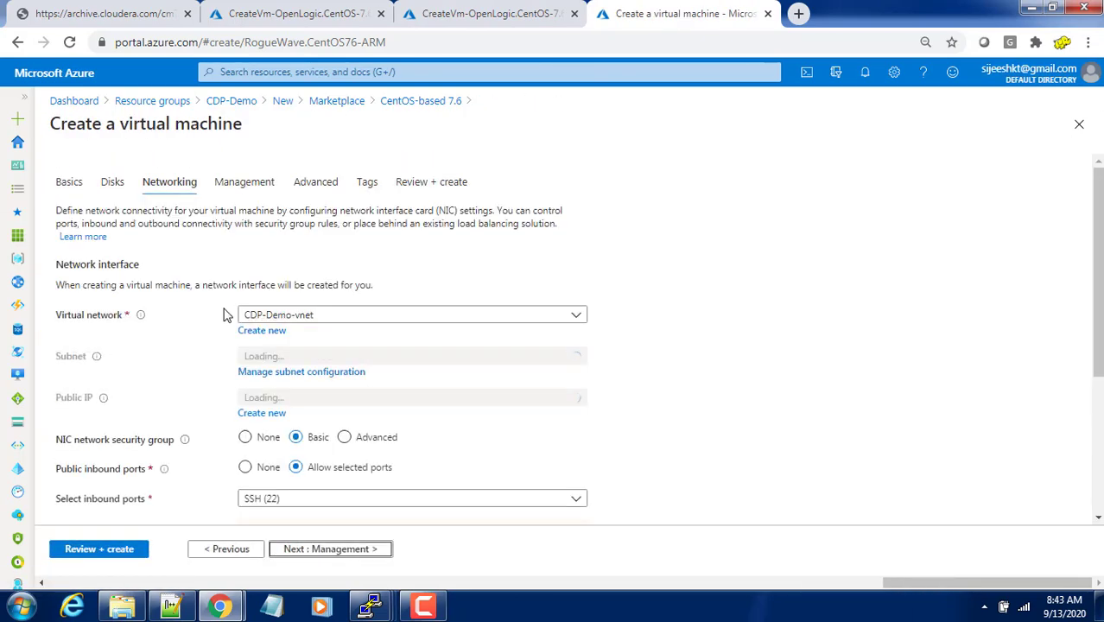
pyautogui.scroll(-1, 308, 318)
pyautogui.click(386, 316)
pyautogui.click(268, 357)
pyautogui.click(345, 550)
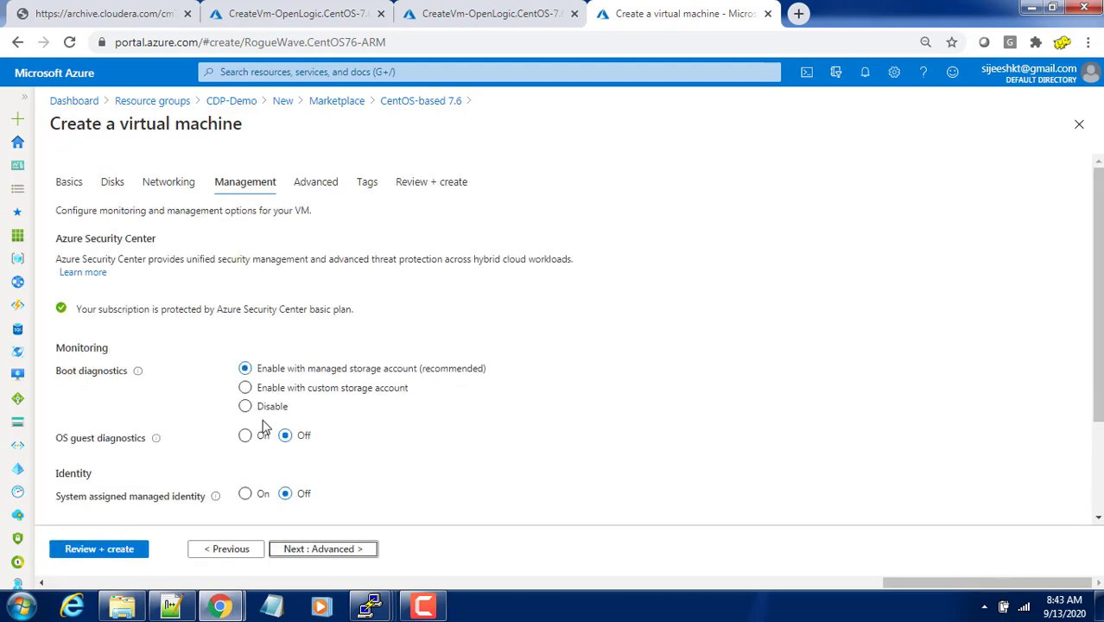
# Accept the default management, advanced and tag settings for node02 and create the virtual machine
pyautogui.click(320, 549)
pyautogui.scroll(-2, 307, 553)
pyautogui.click(316, 549)
pyautogui.click(315, 548)
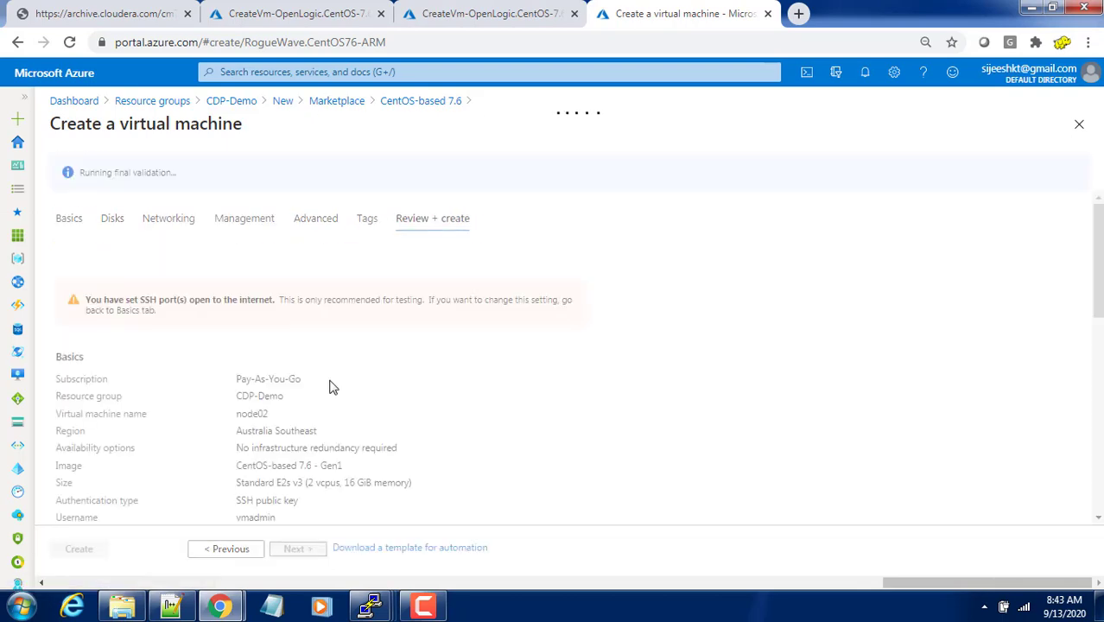
pyautogui.scroll(-4, 315, 352)
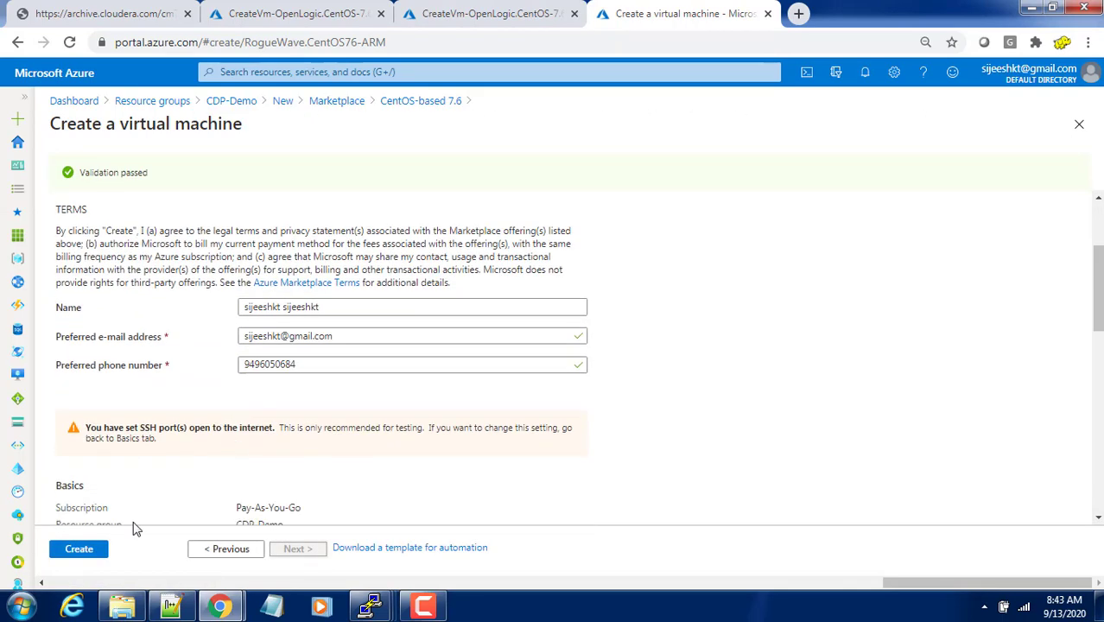
pyautogui.click(78, 550)
# Open the Azure portal in a new browser tab and go to the CDP-Demo resource group
pyautogui.click(798, 13)
pyautogui.write('po')
pyautogui.press('Return')
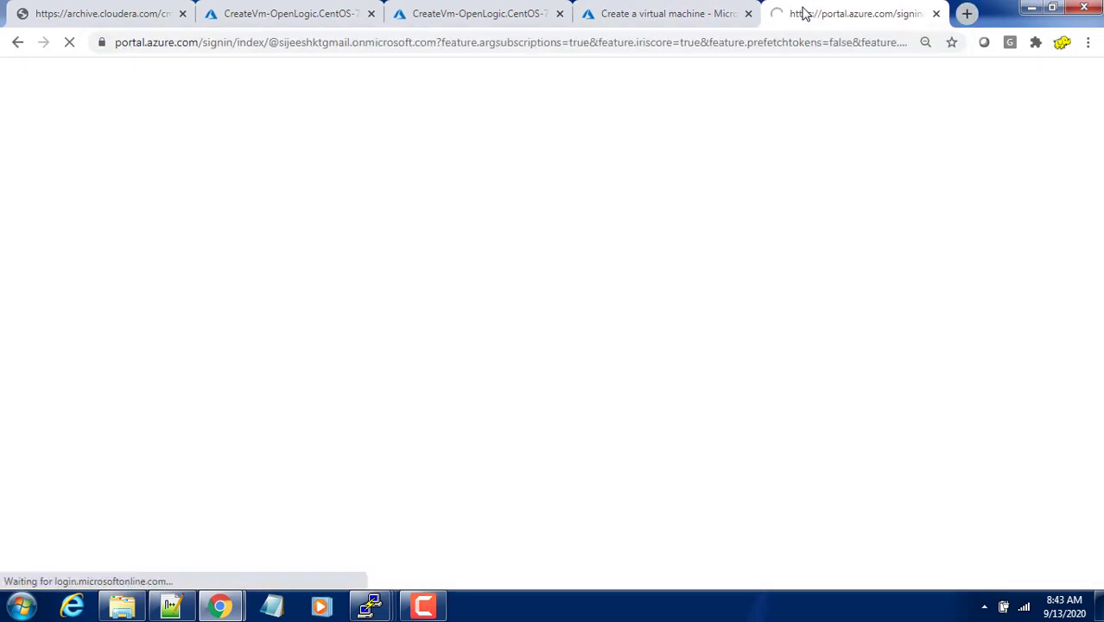
pyautogui.click(18, 258)
pyautogui.click(112, 283)
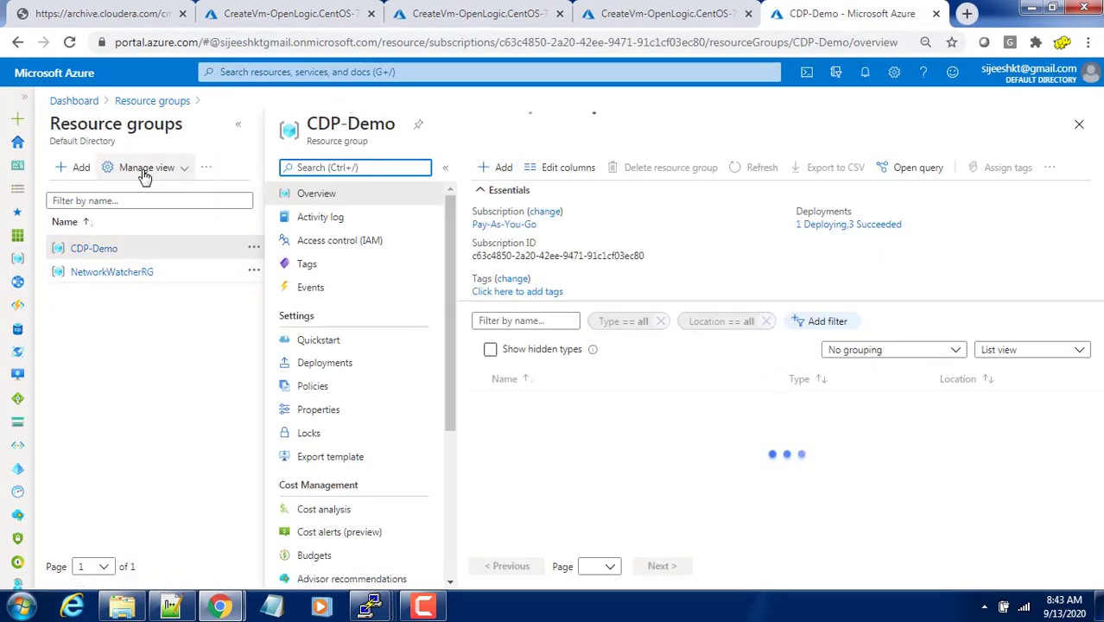
# Search the Marketplace for OpenLogic CentOS 7.6 and start creating a further CentOS-based 7.6 virtual machine in CDP-Demo
pyautogui.click(496, 167)
pyautogui.click(81, 353)
pyautogui.click(123, 177)
pyautogui.click(121, 206)
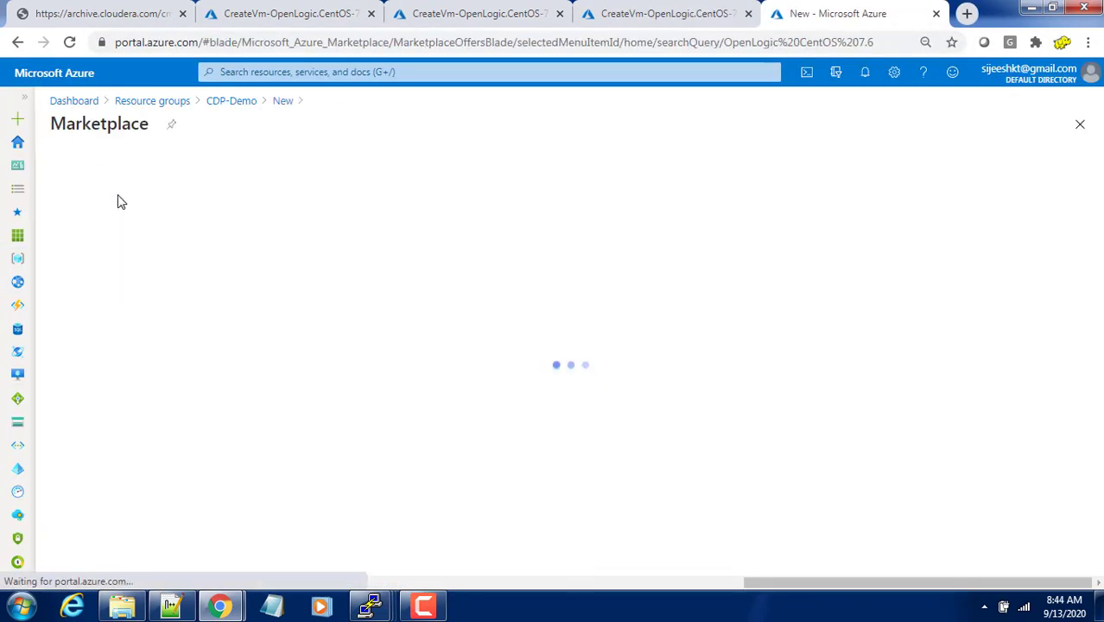
pyautogui.click(243, 278)
pyautogui.click(179, 223)
# Name the virtual machine node03 and set its region to (Asia Pacific) Australia Southeast
pyautogui.click(303, 423)
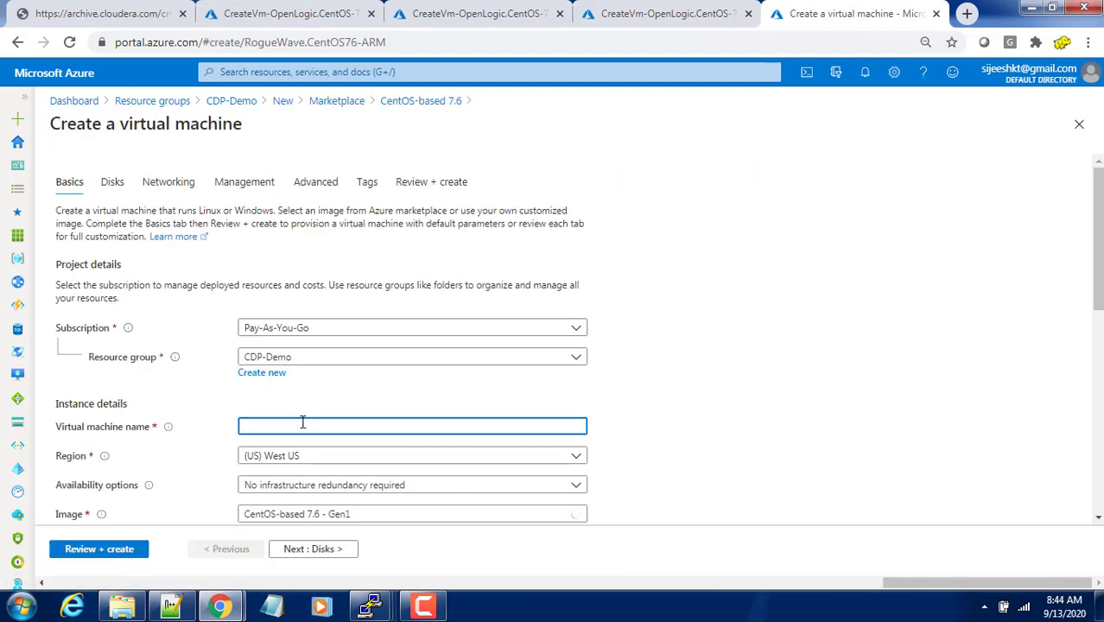
pyautogui.write('node03')
pyautogui.click(448, 455)
pyautogui.write('aust')
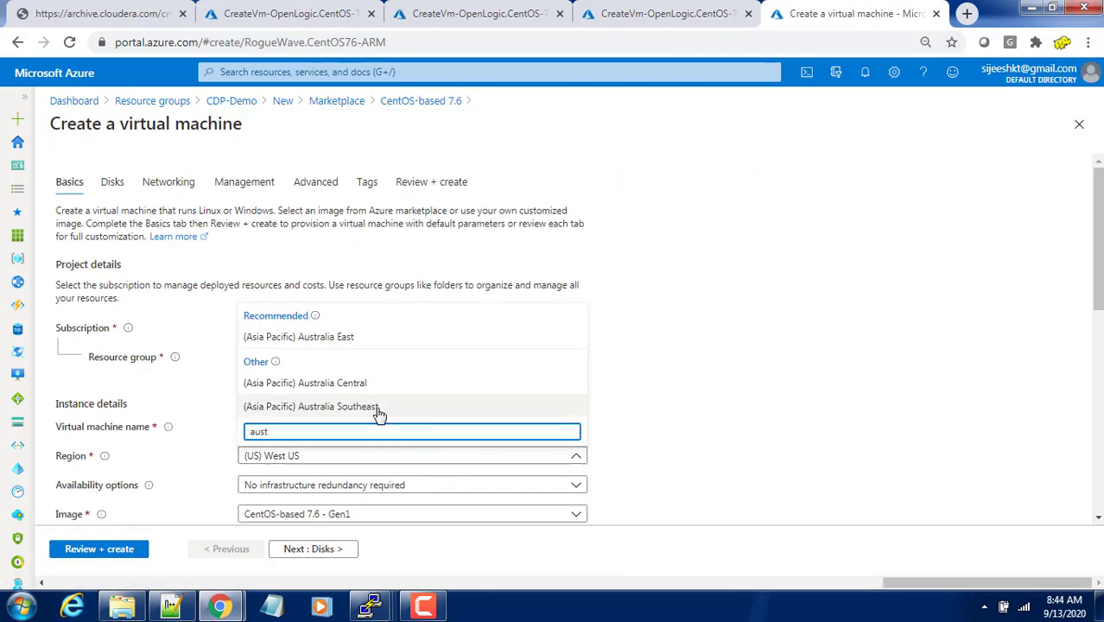
pyautogui.click(378, 407)
# Set node03's administrator username to vmadmin and its SSH public key to the existing Azure-stored key cdp-demo
pyautogui.scroll(-4, 638, 380)
pyautogui.click(182, 419)
pyautogui.write('vmadmin')
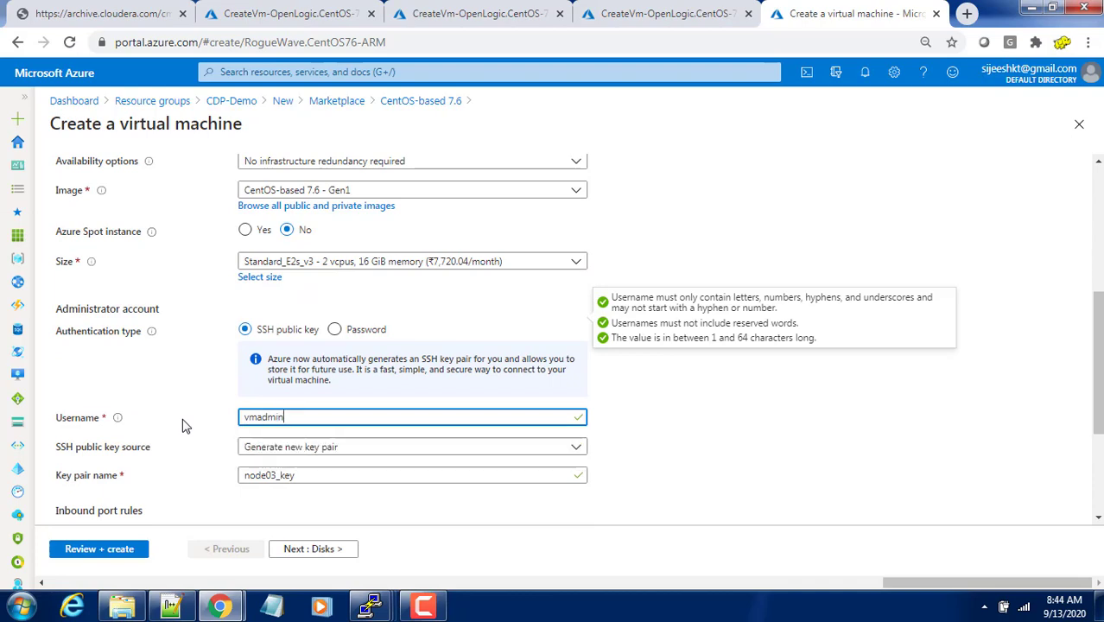
pyautogui.click(294, 446)
pyautogui.click(327, 486)
pyautogui.scroll(-1, 327, 488)
pyautogui.click(332, 413)
pyautogui.click(263, 478)
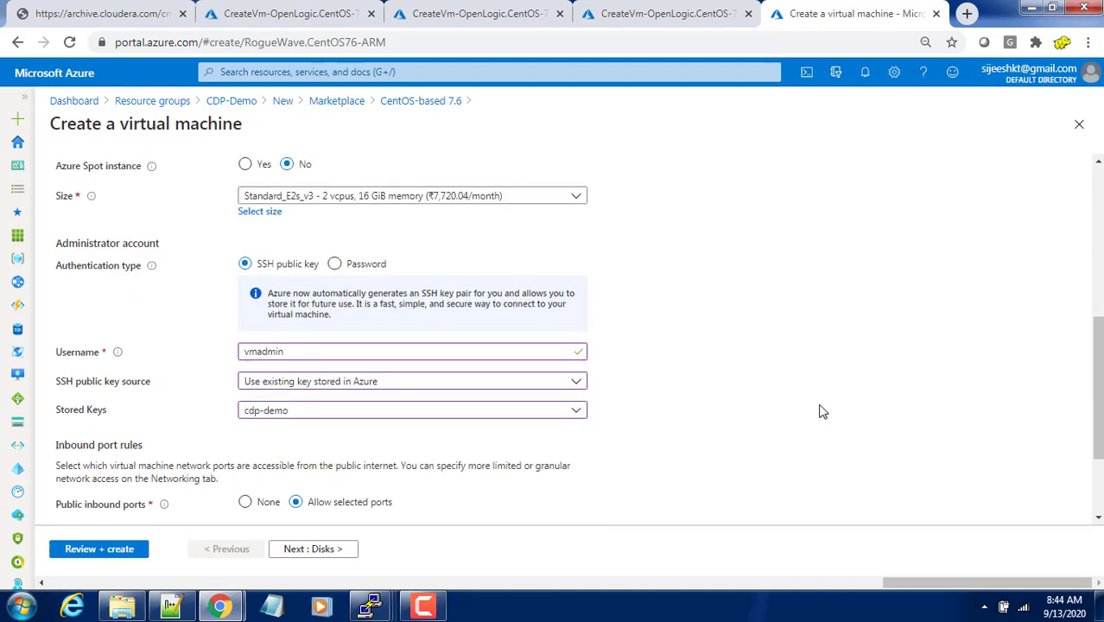
# Create and attach a new empty 64 GiB Premium SSD data disk to node03
pyautogui.scroll(-3, 822, 412)
pyautogui.click(347, 550)
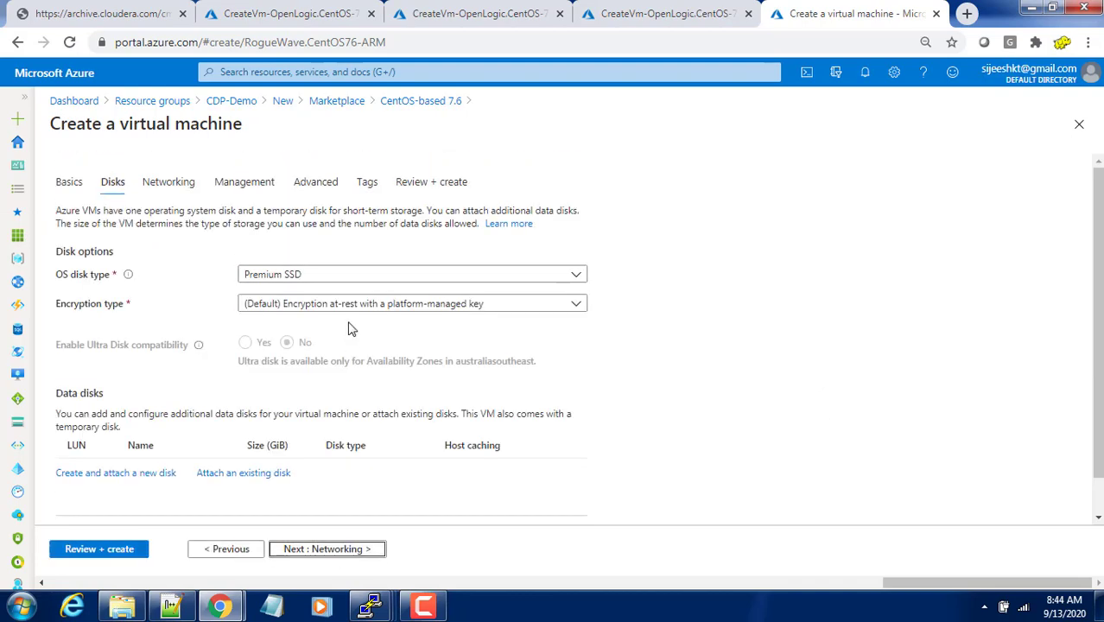
pyautogui.click(104, 471)
pyautogui.click(226, 307)
pyautogui.click(187, 359)
pyautogui.click(79, 553)
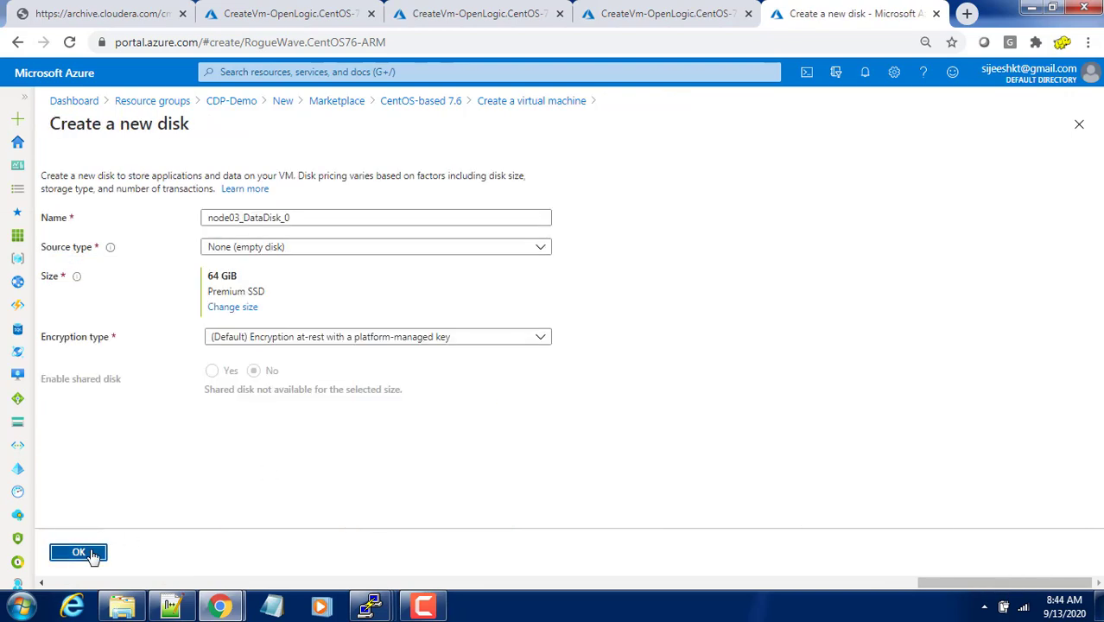
pyautogui.click(79, 553)
# Keep node03 on the default subnet of CDP-Demo-vnet and set its public IP to None
pyautogui.click(323, 549)
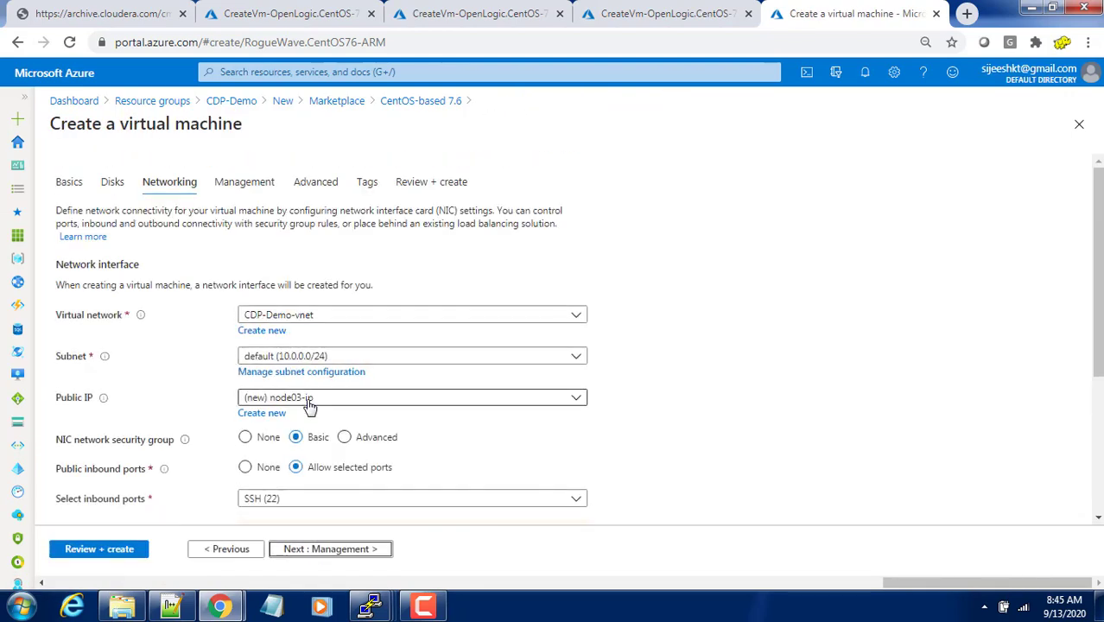
pyautogui.click(308, 400)
pyautogui.click(295, 442)
pyautogui.click(337, 549)
# Accept the default management, advanced and tag settings for node03 and create the virtual machine
pyautogui.click(313, 551)
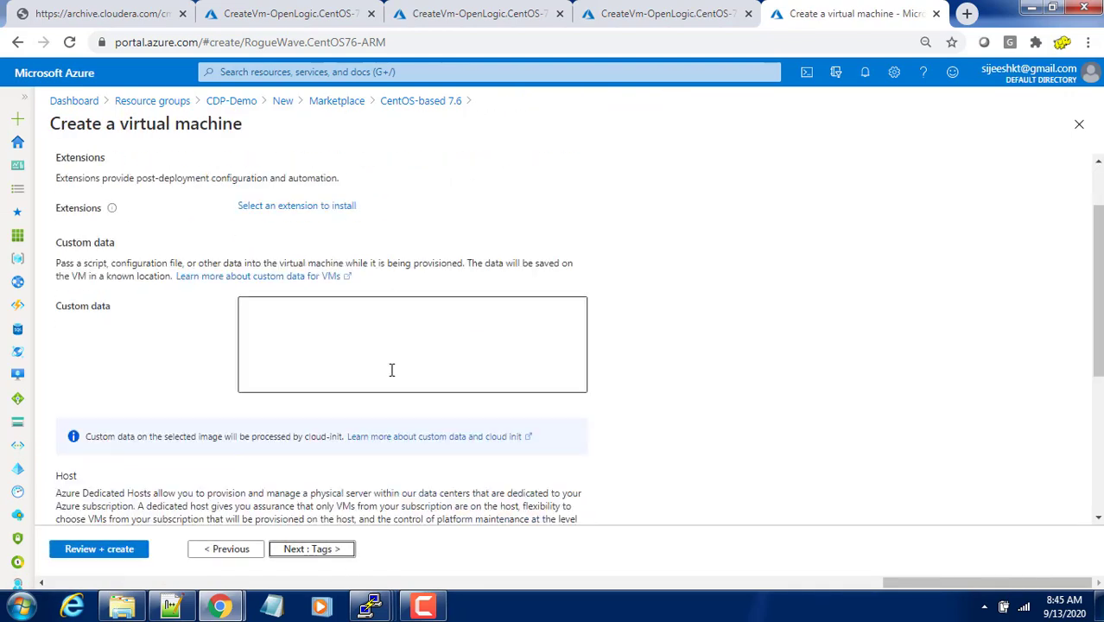
pyautogui.click(333, 550)
pyautogui.click(369, 553)
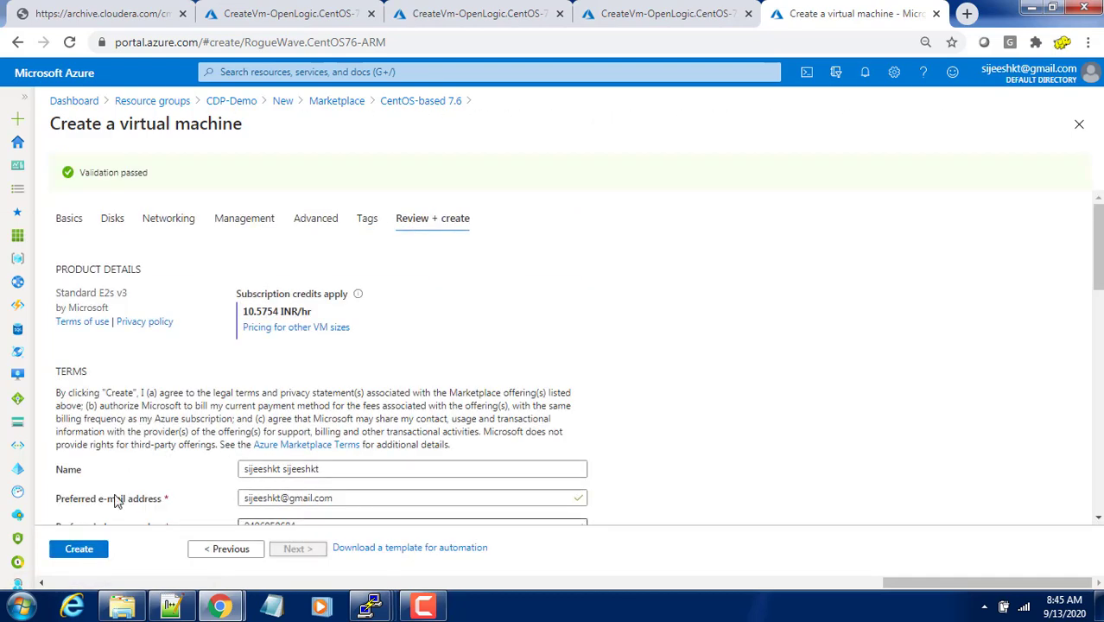
pyautogui.click(93, 553)
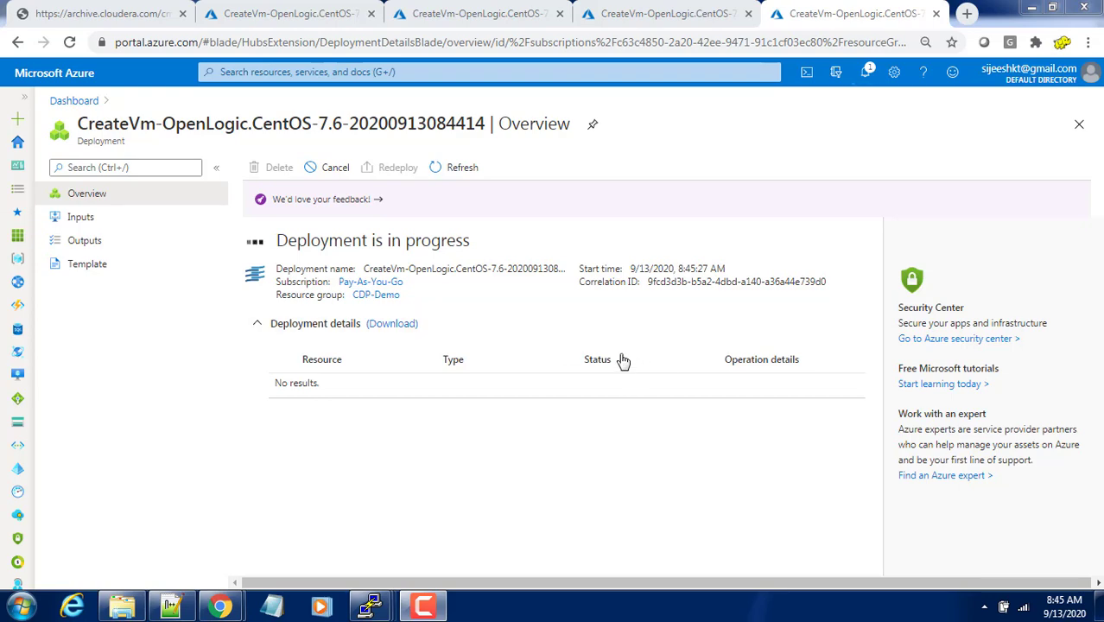
# Open the resource pages of the deployed virtual machines master02, node01, node02 and node03 to check their status and networking details
pyautogui.click(284, 25)
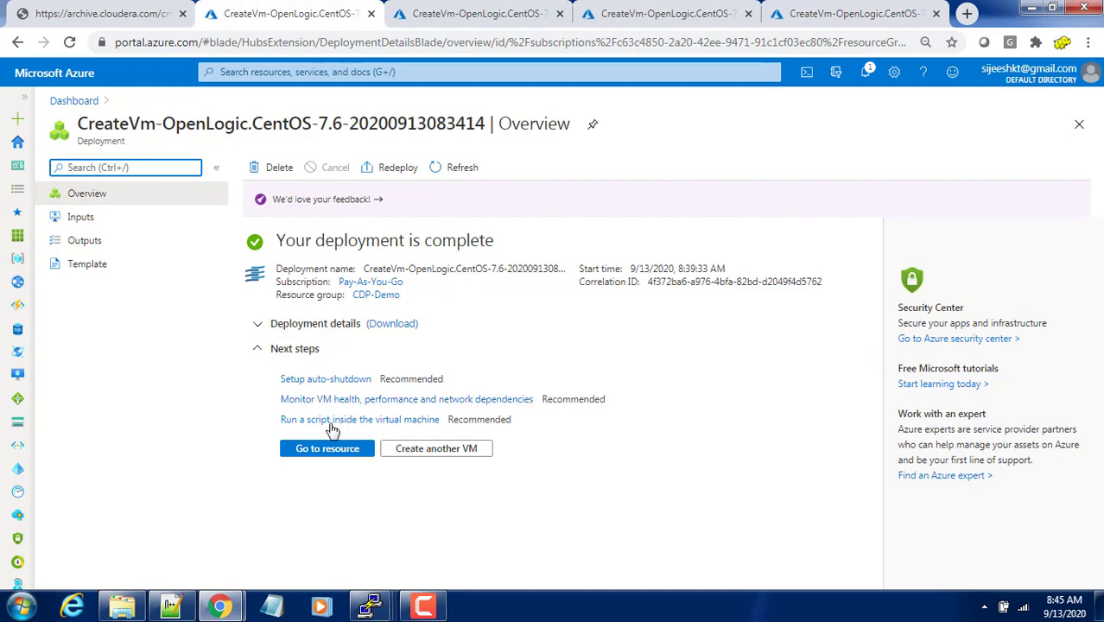
pyautogui.click(345, 458)
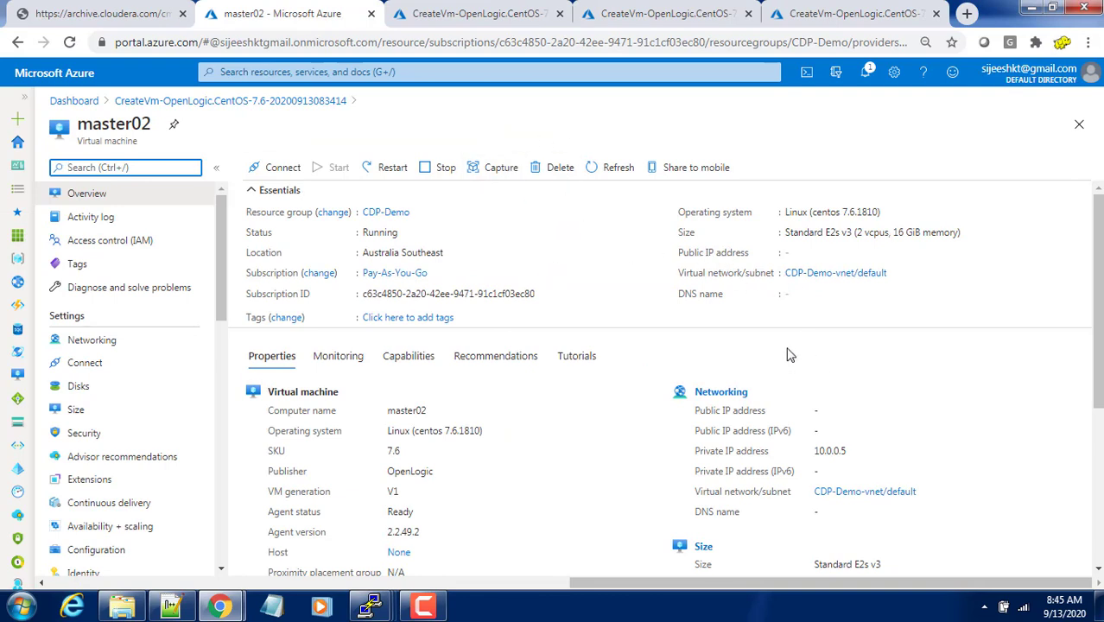
pyautogui.click(458, 13)
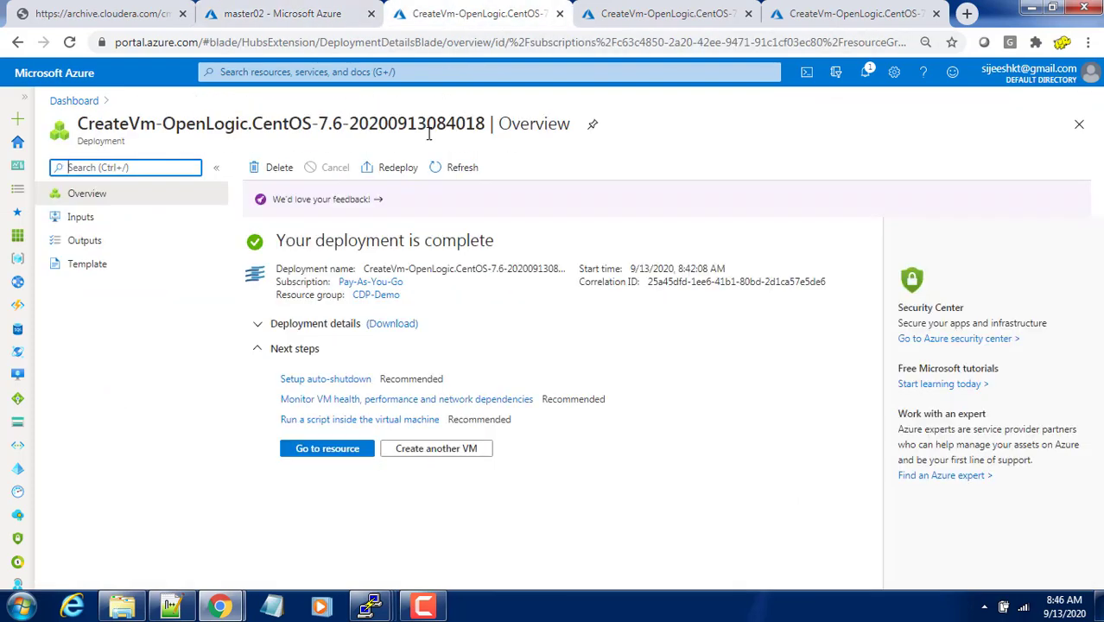
pyautogui.click(335, 450)
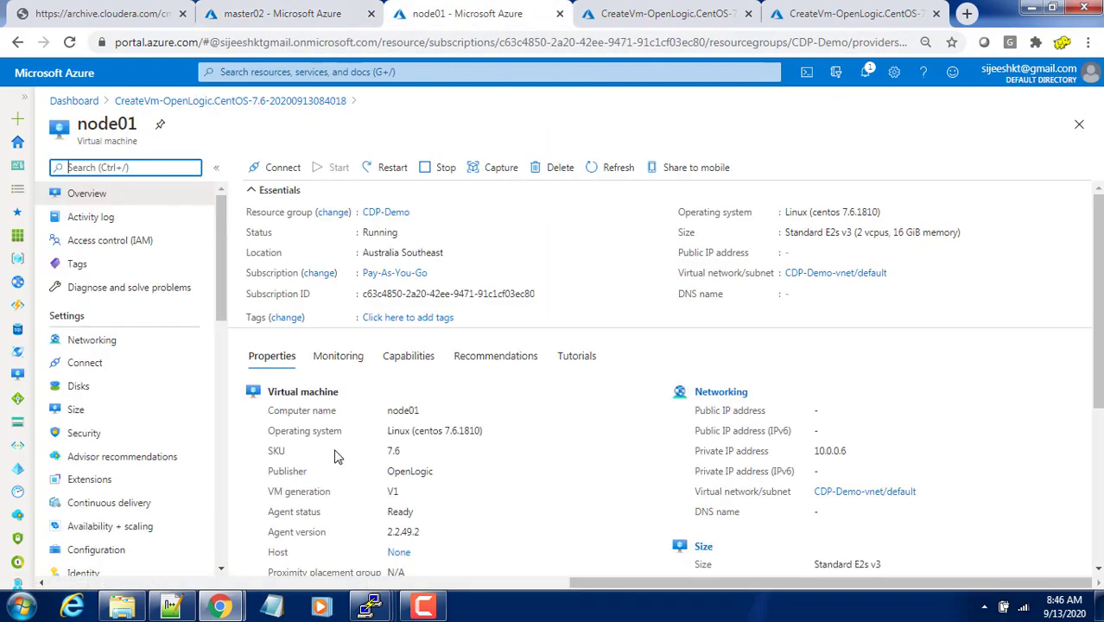
pyautogui.click(658, 14)
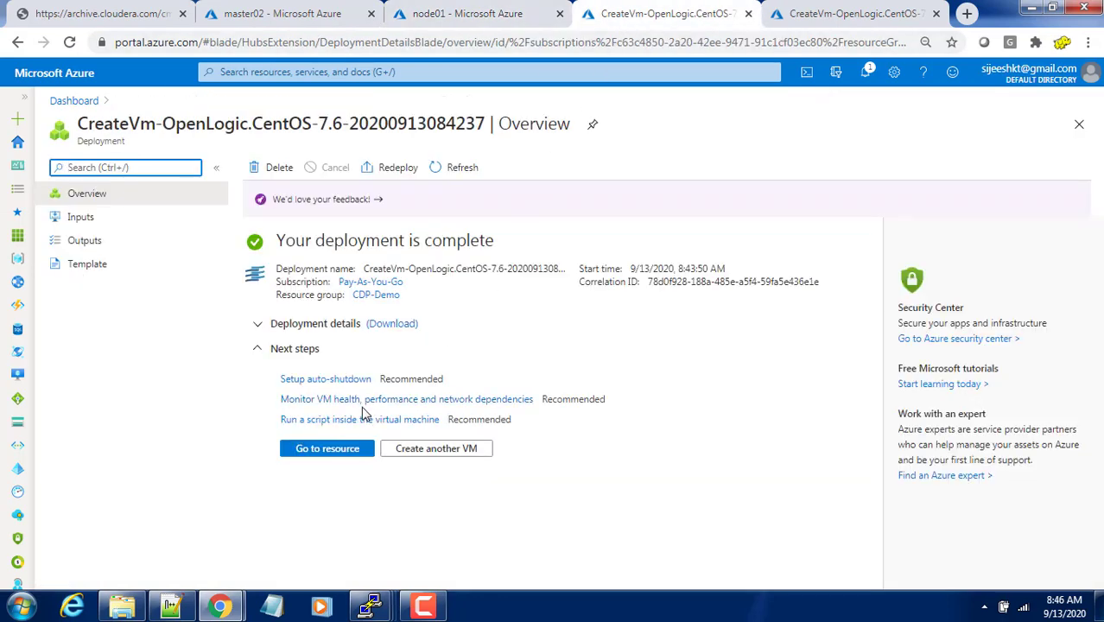
pyautogui.click(335, 450)
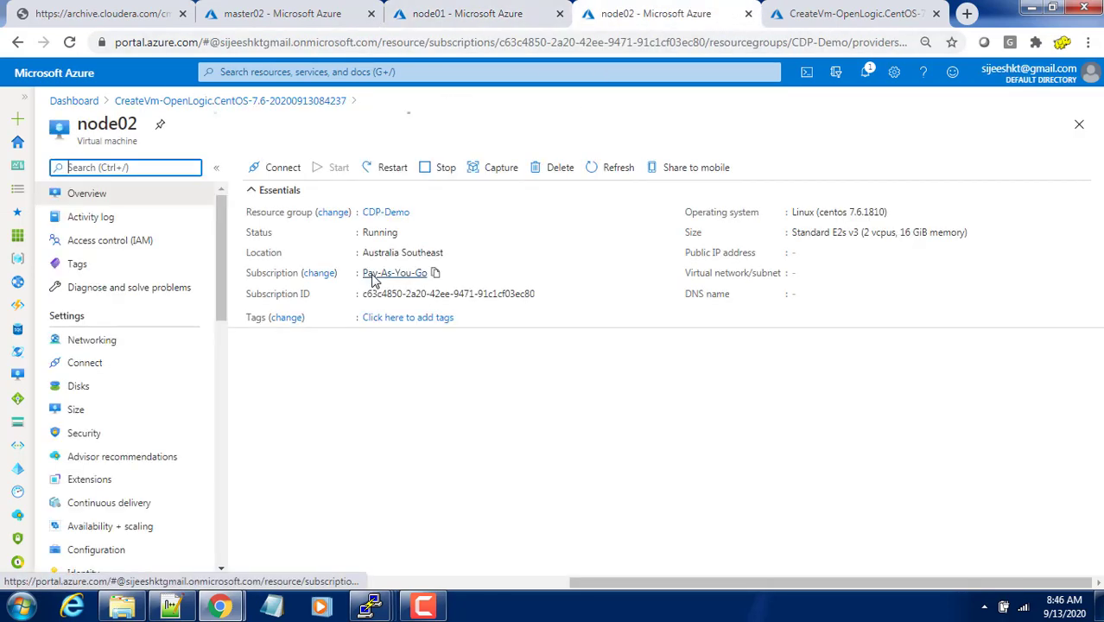
pyautogui.click(791, 14)
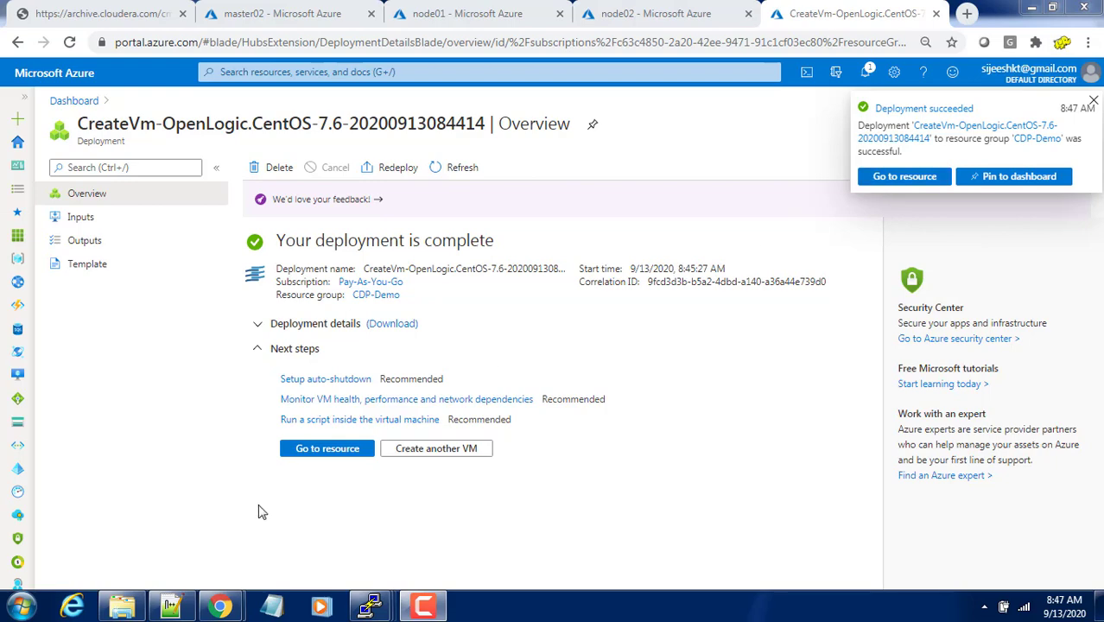
pyautogui.click(318, 455)
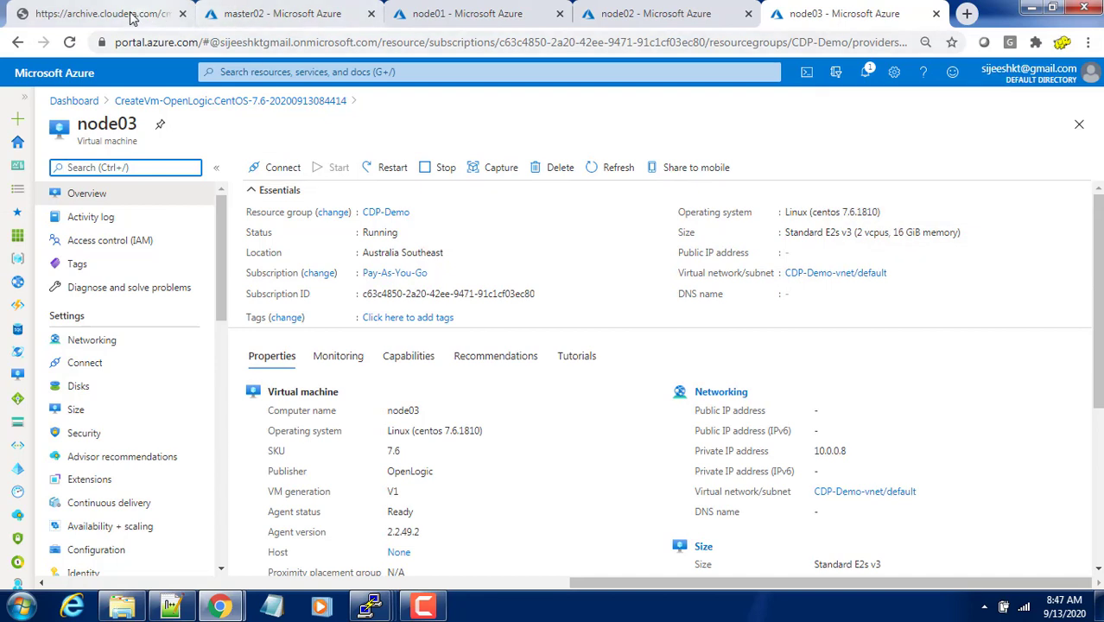
# Replace the master02 page with the overview of the CDP-Demo resource group
pyautogui.click(260, 14)
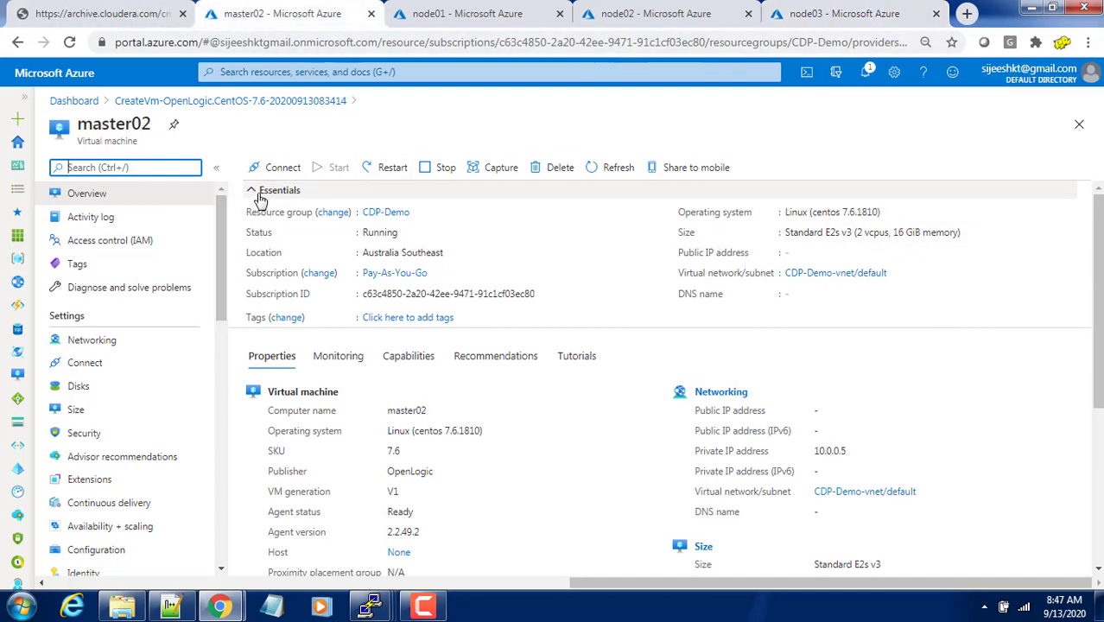
pyautogui.click(22, 261)
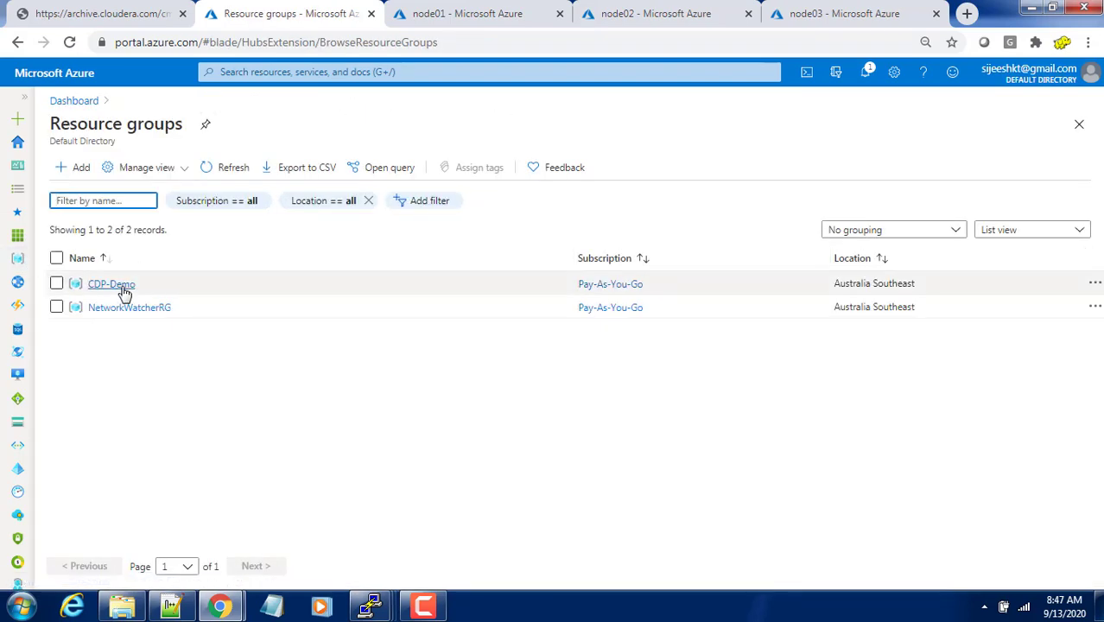
pyautogui.click(112, 284)
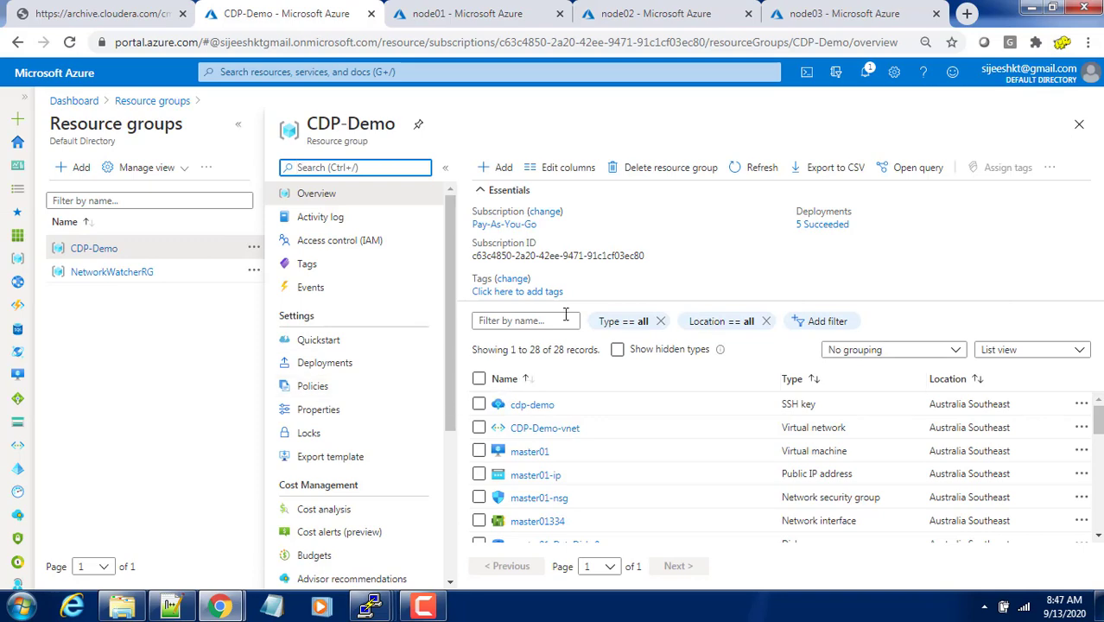
# Filter the CDP-Demo resource list by type to show only Virtual machine resources
pyautogui.scroll(-10, 579, 501)
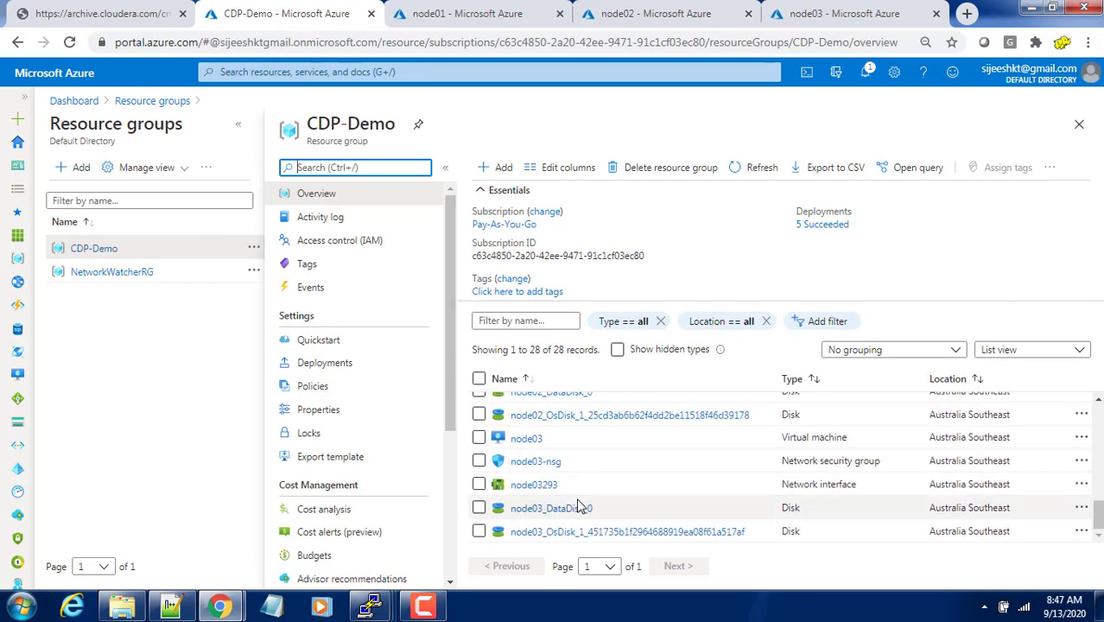
pyautogui.scroll(2, 578, 506)
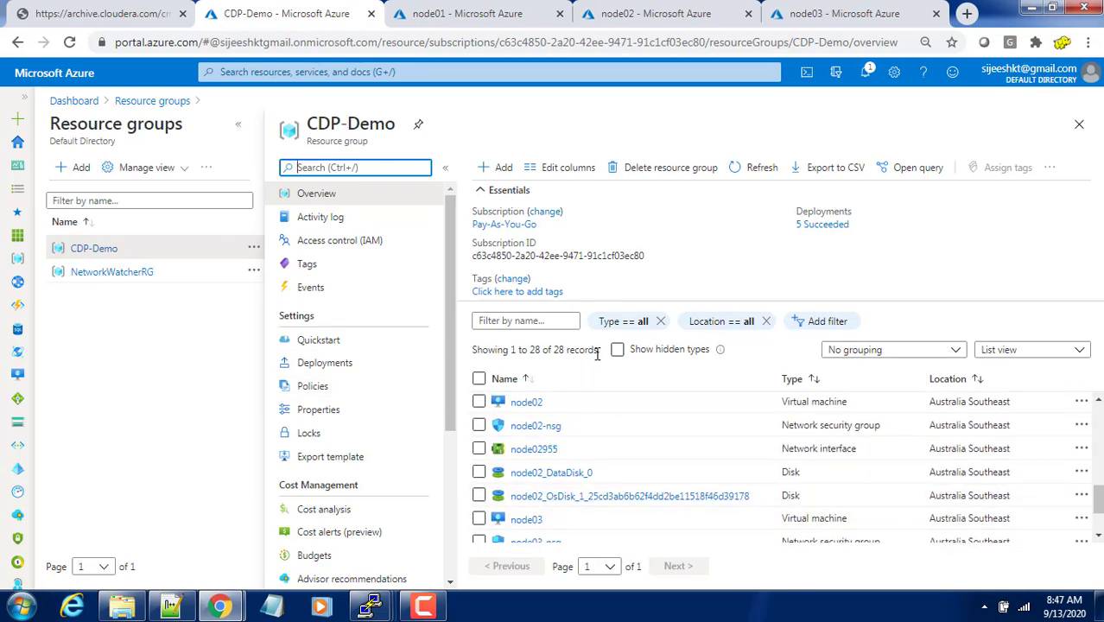
pyautogui.click(636, 324)
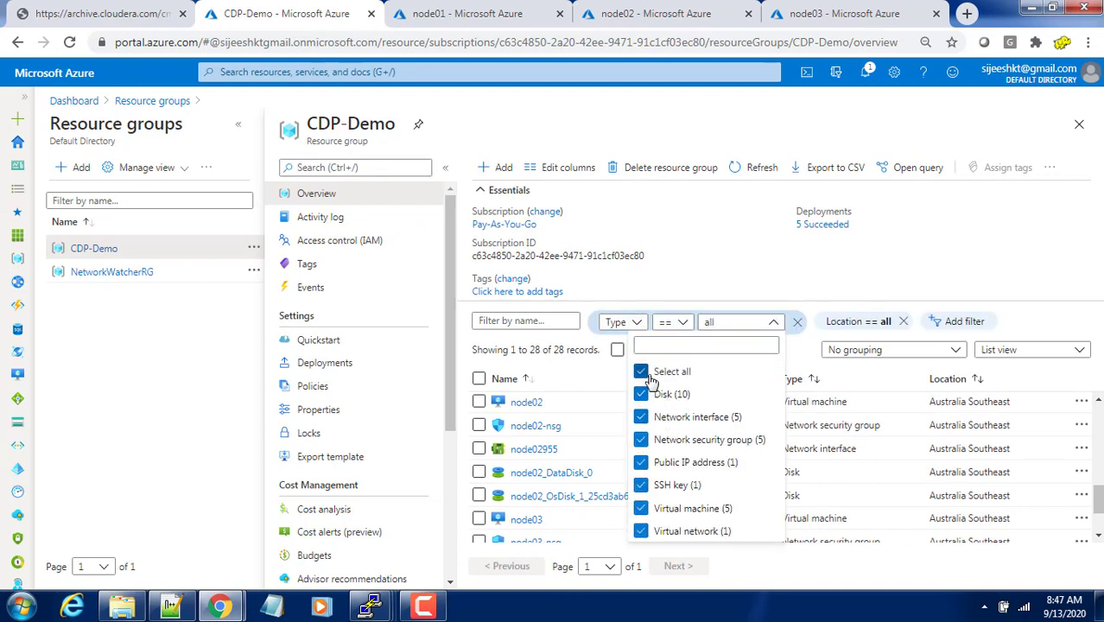
pyautogui.click(644, 371)
pyautogui.click(654, 517)
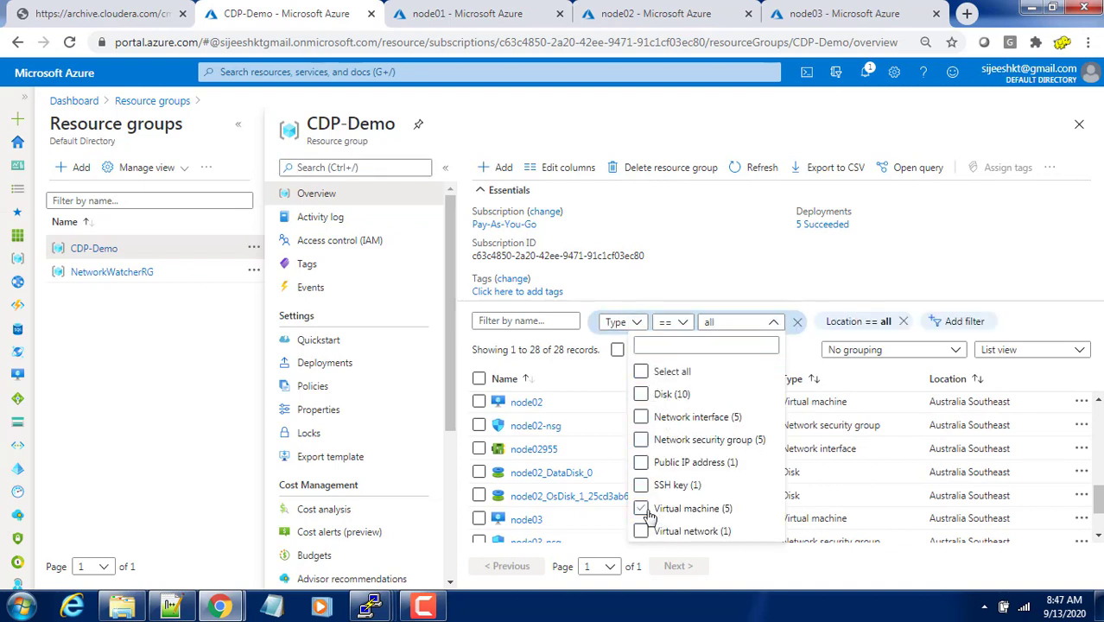
pyautogui.click(941, 232)
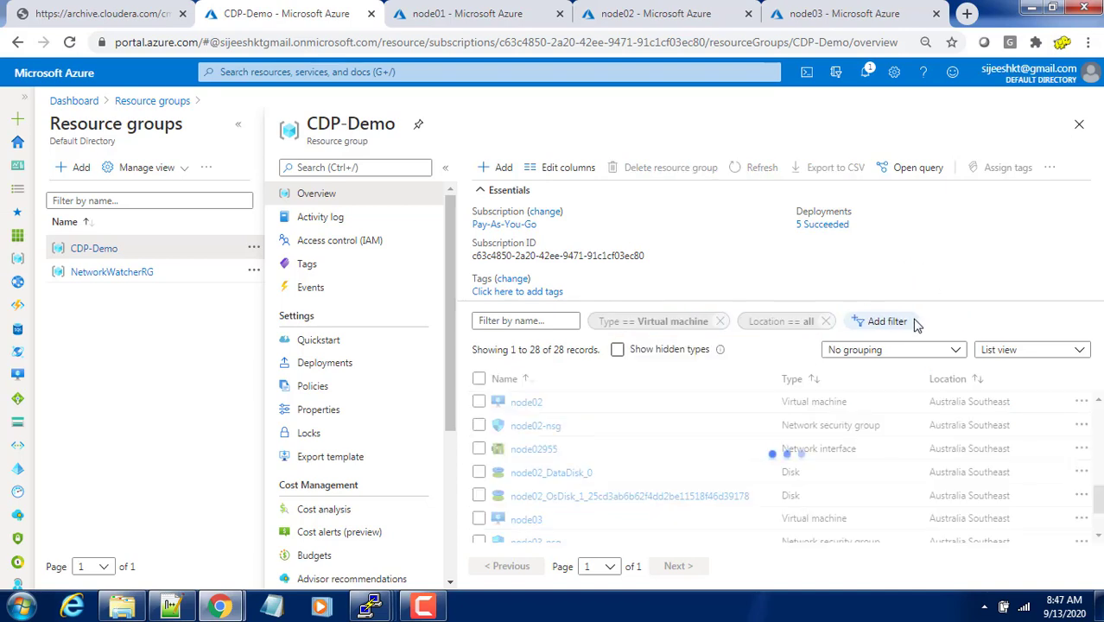